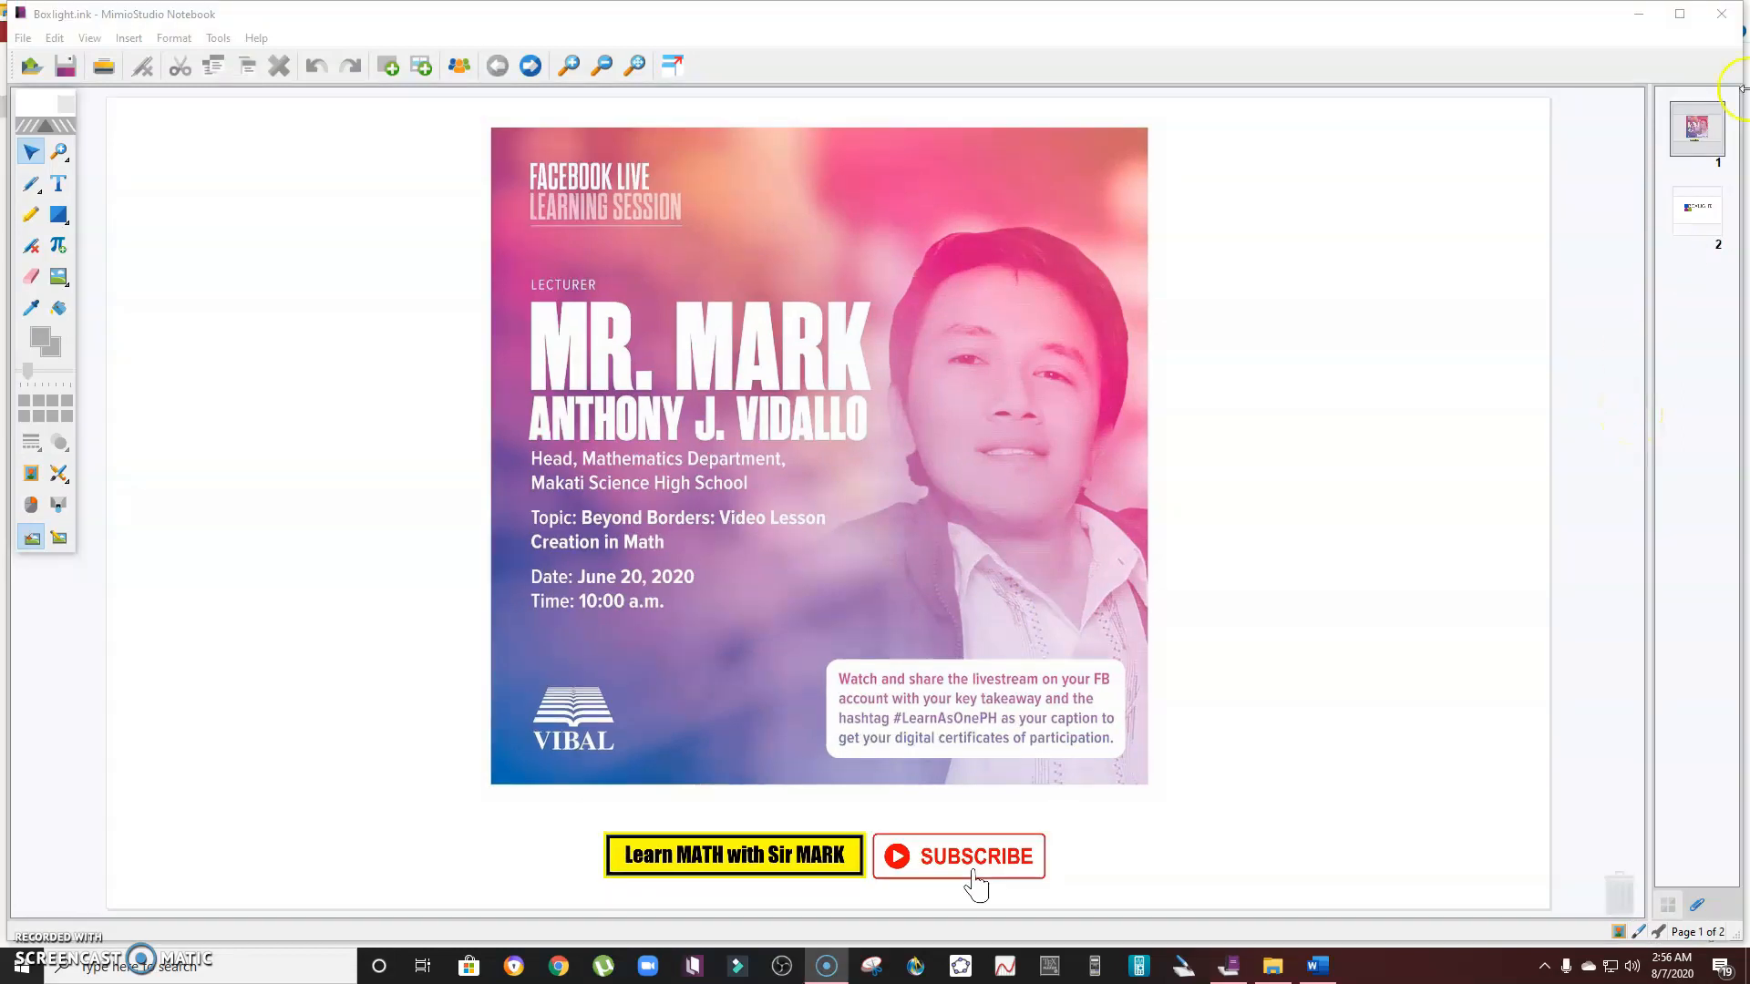
- Maximize the notebook window and move to the next page
{"action": "left_click", "coordinate": [1680, 14]}
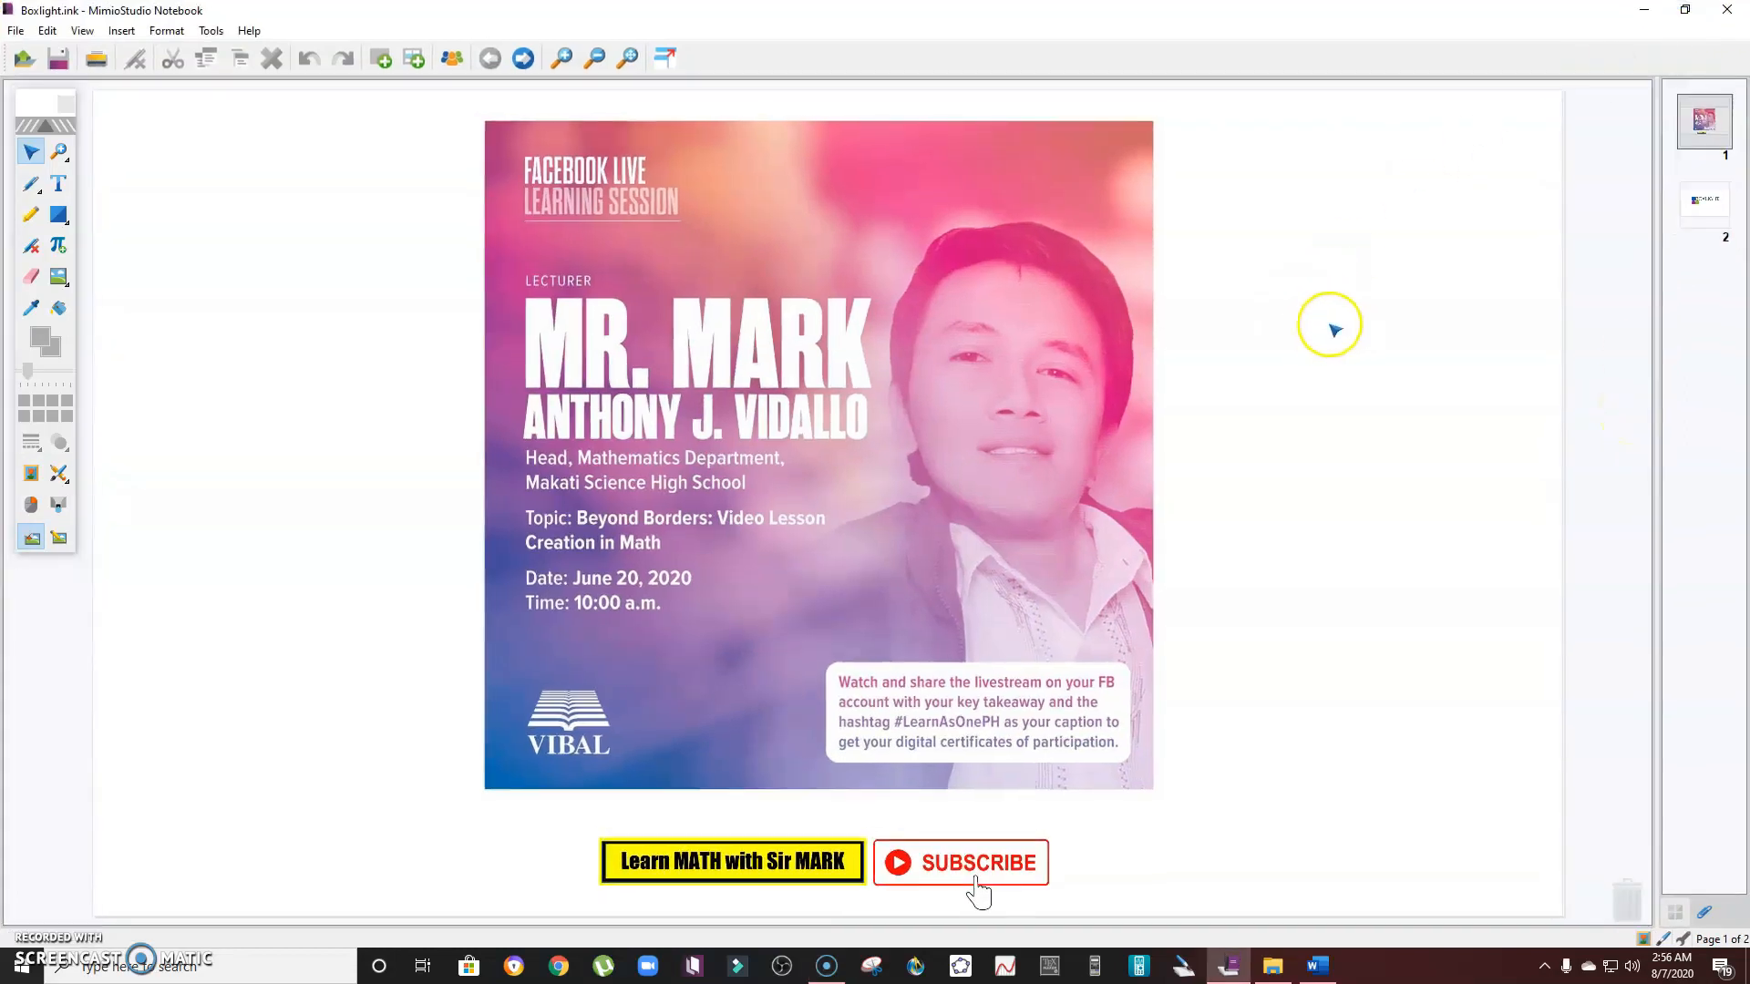
{"action": "left_click", "coordinate": [523, 59]}
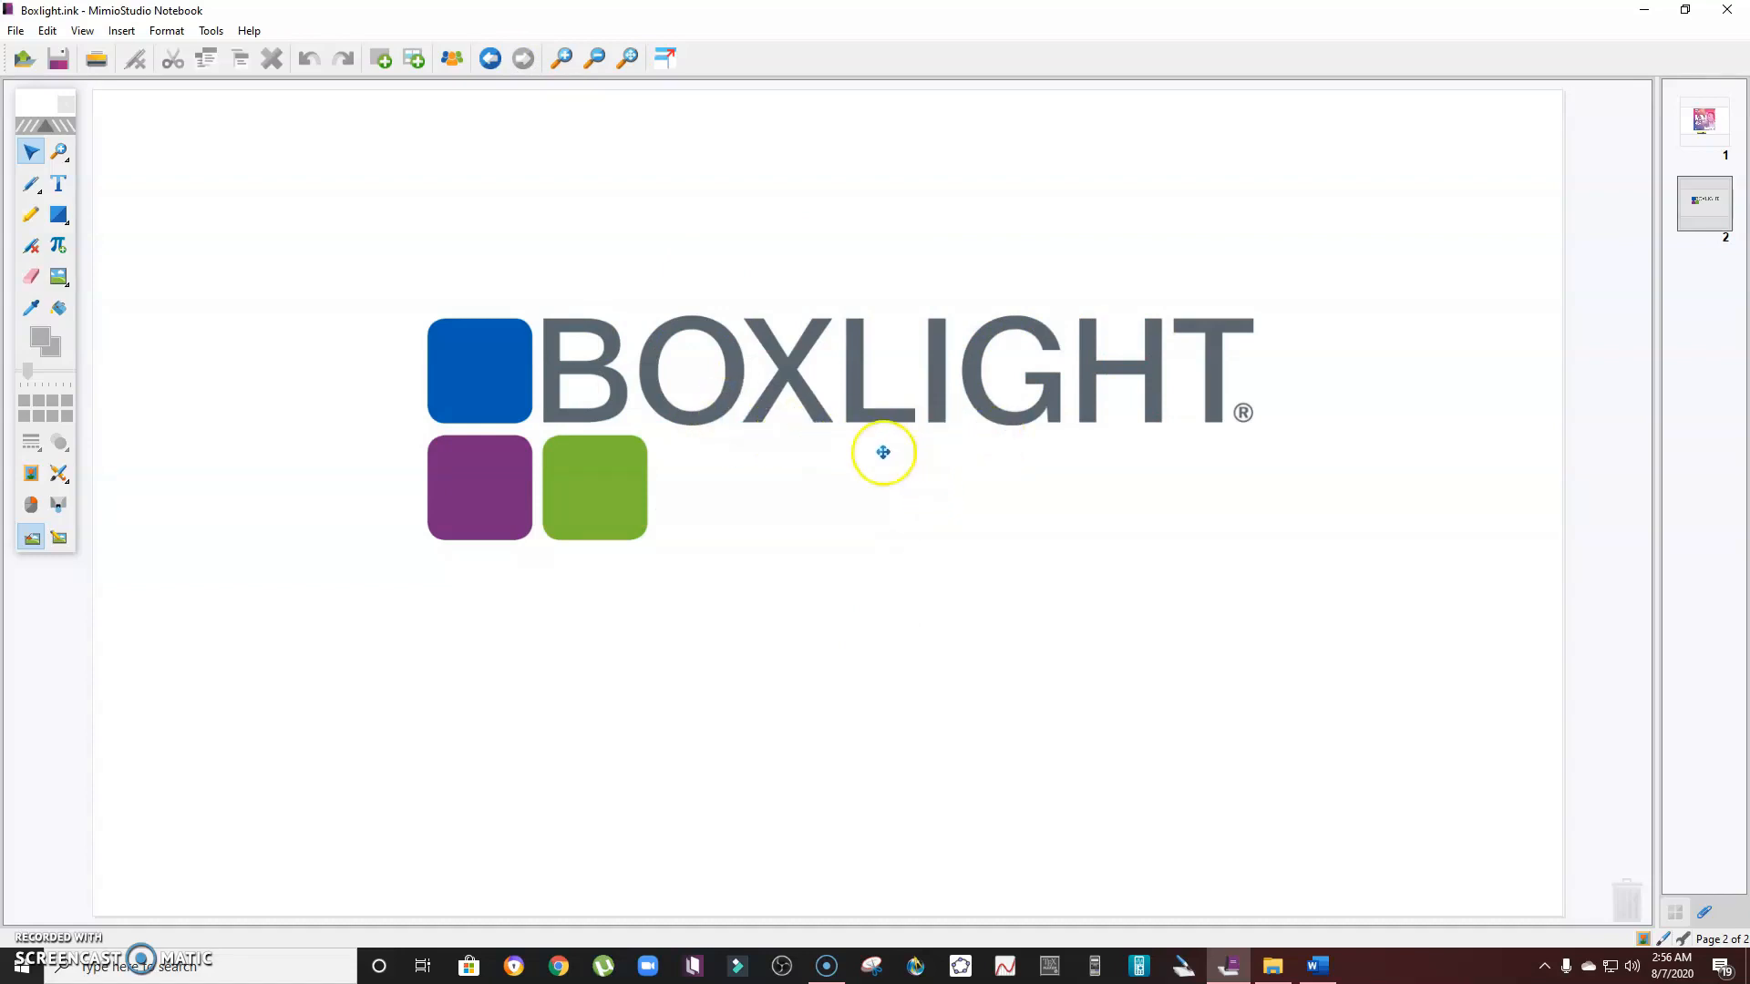
- Open the browser and search Google for mimiostudio
{"action": "left_click", "coordinate": [559, 967]}
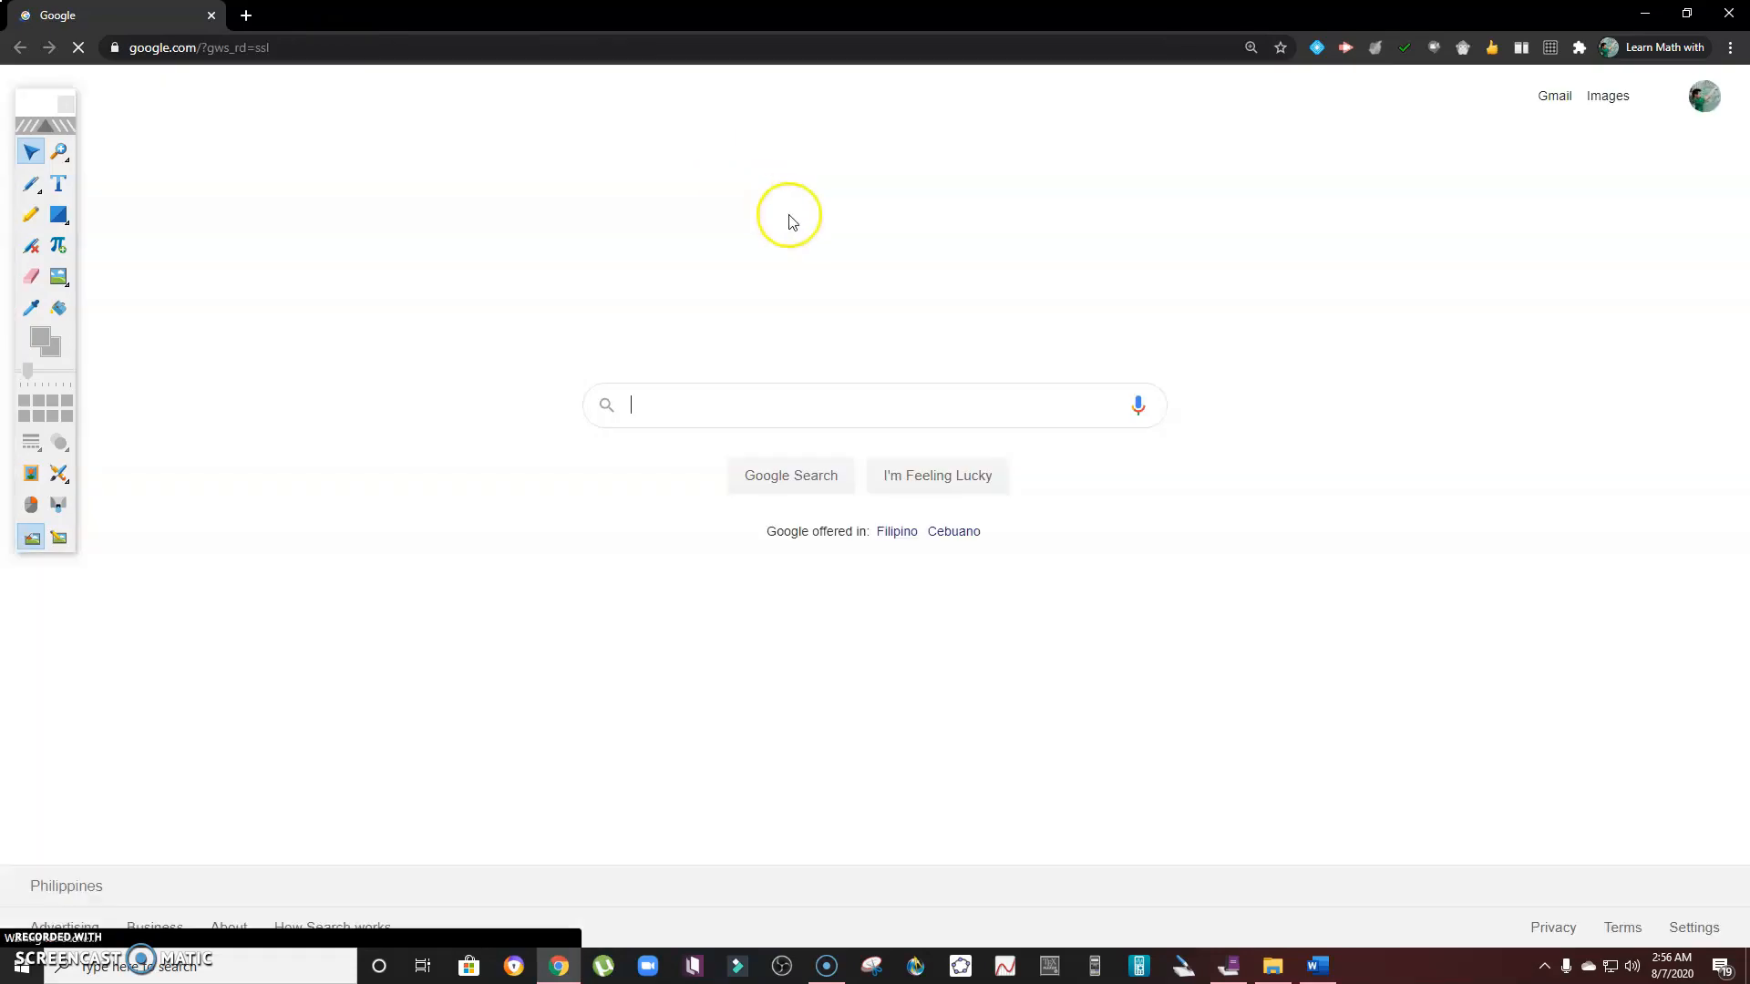
{"action": "left_click", "coordinate": [720, 415]}
{"action": "type", "text": "mim"}
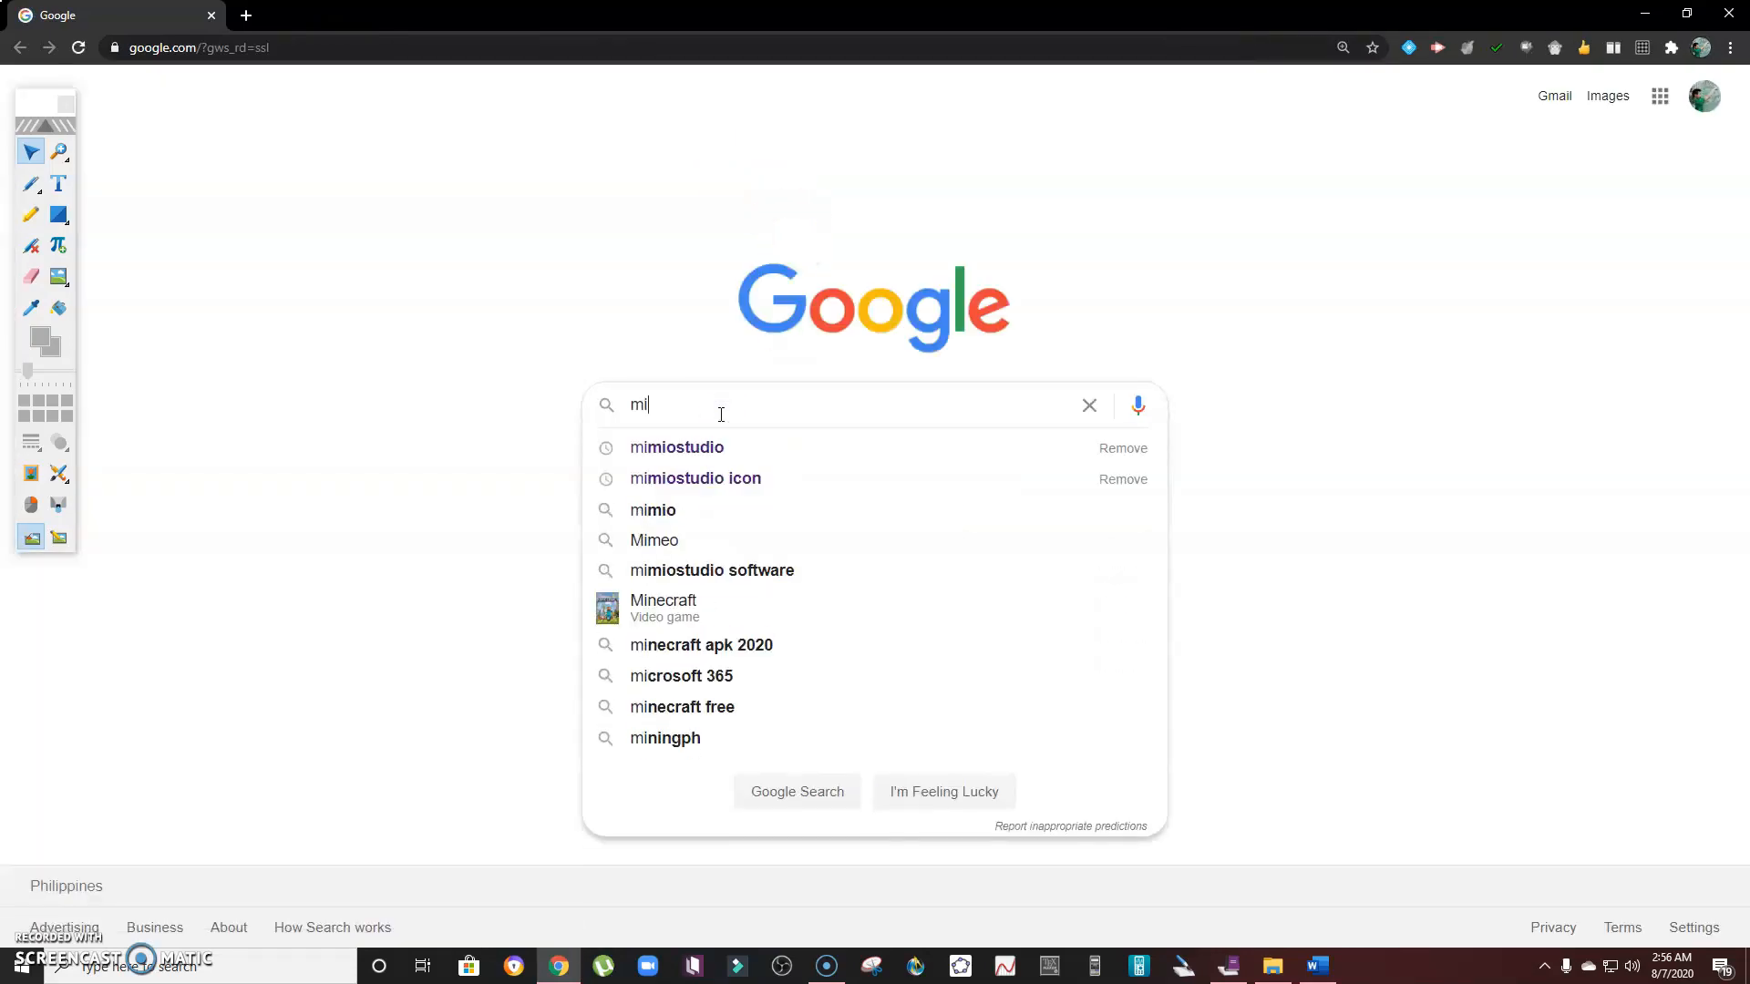
{"action": "left_click", "coordinate": [704, 445]}
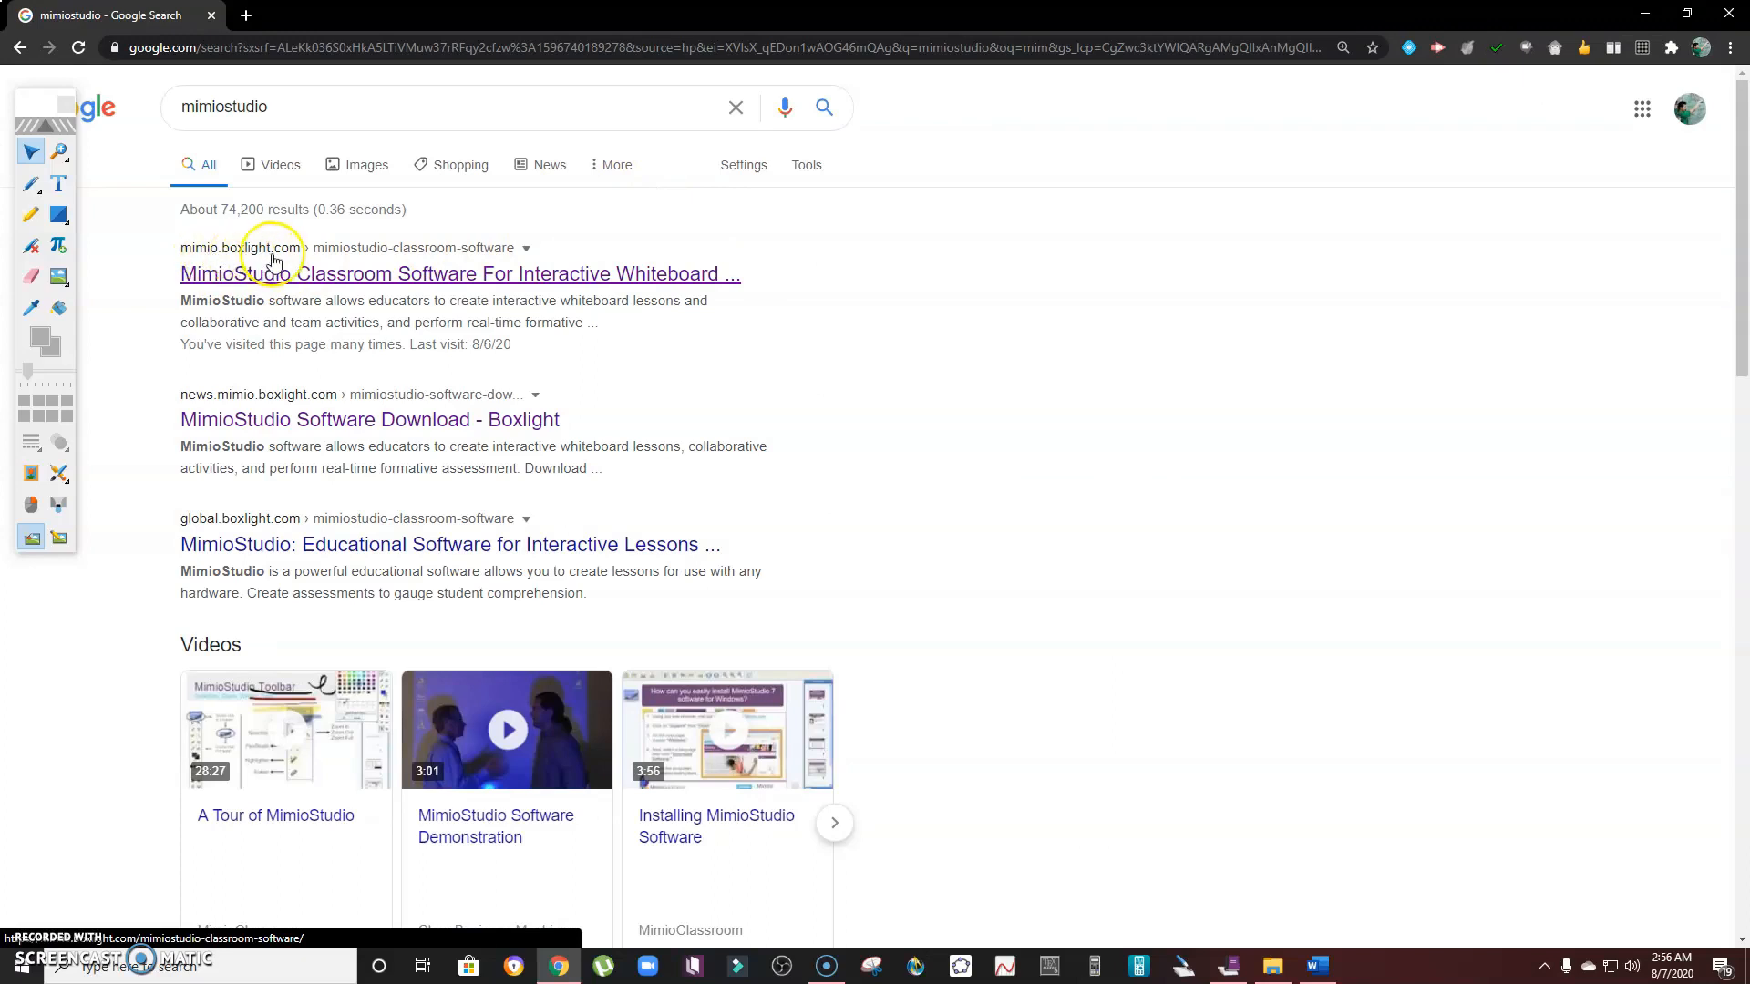
- Open the Boxlight MimioStudio site, go to Software Downloads, and open the MimioStudio 12 download page
{"action": "left_click", "coordinate": [303, 275]}
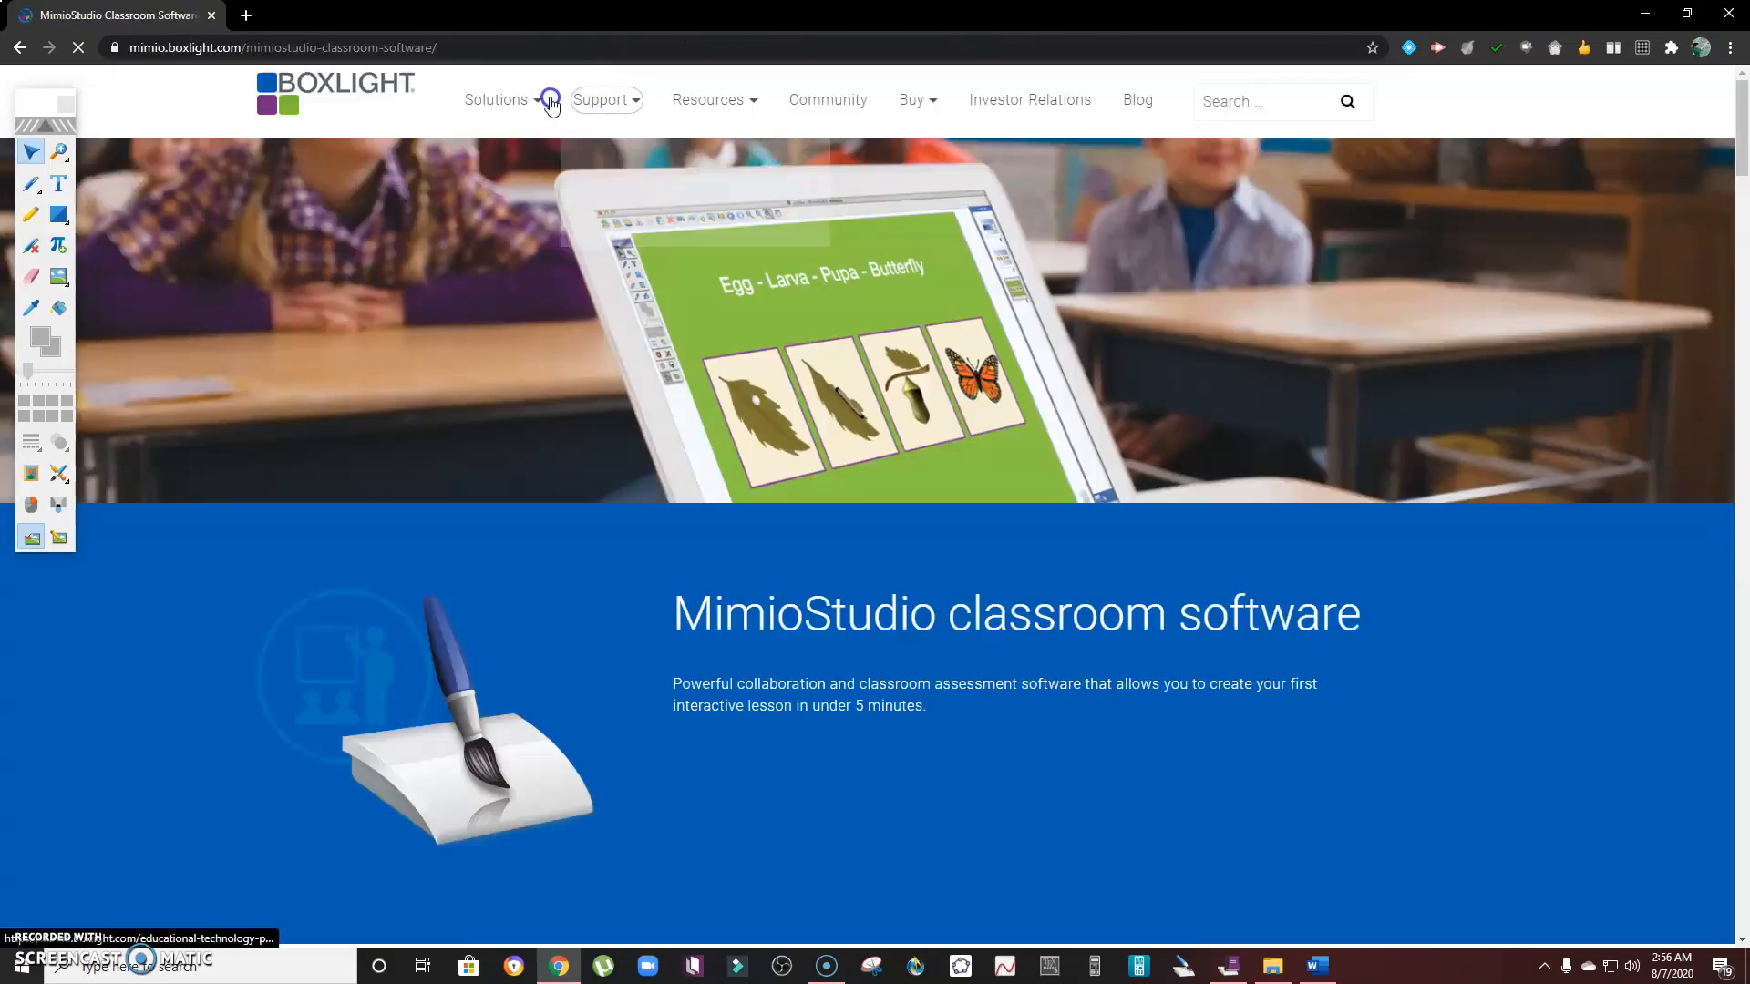
{"action": "mouse_move", "coordinate": [611, 102]}
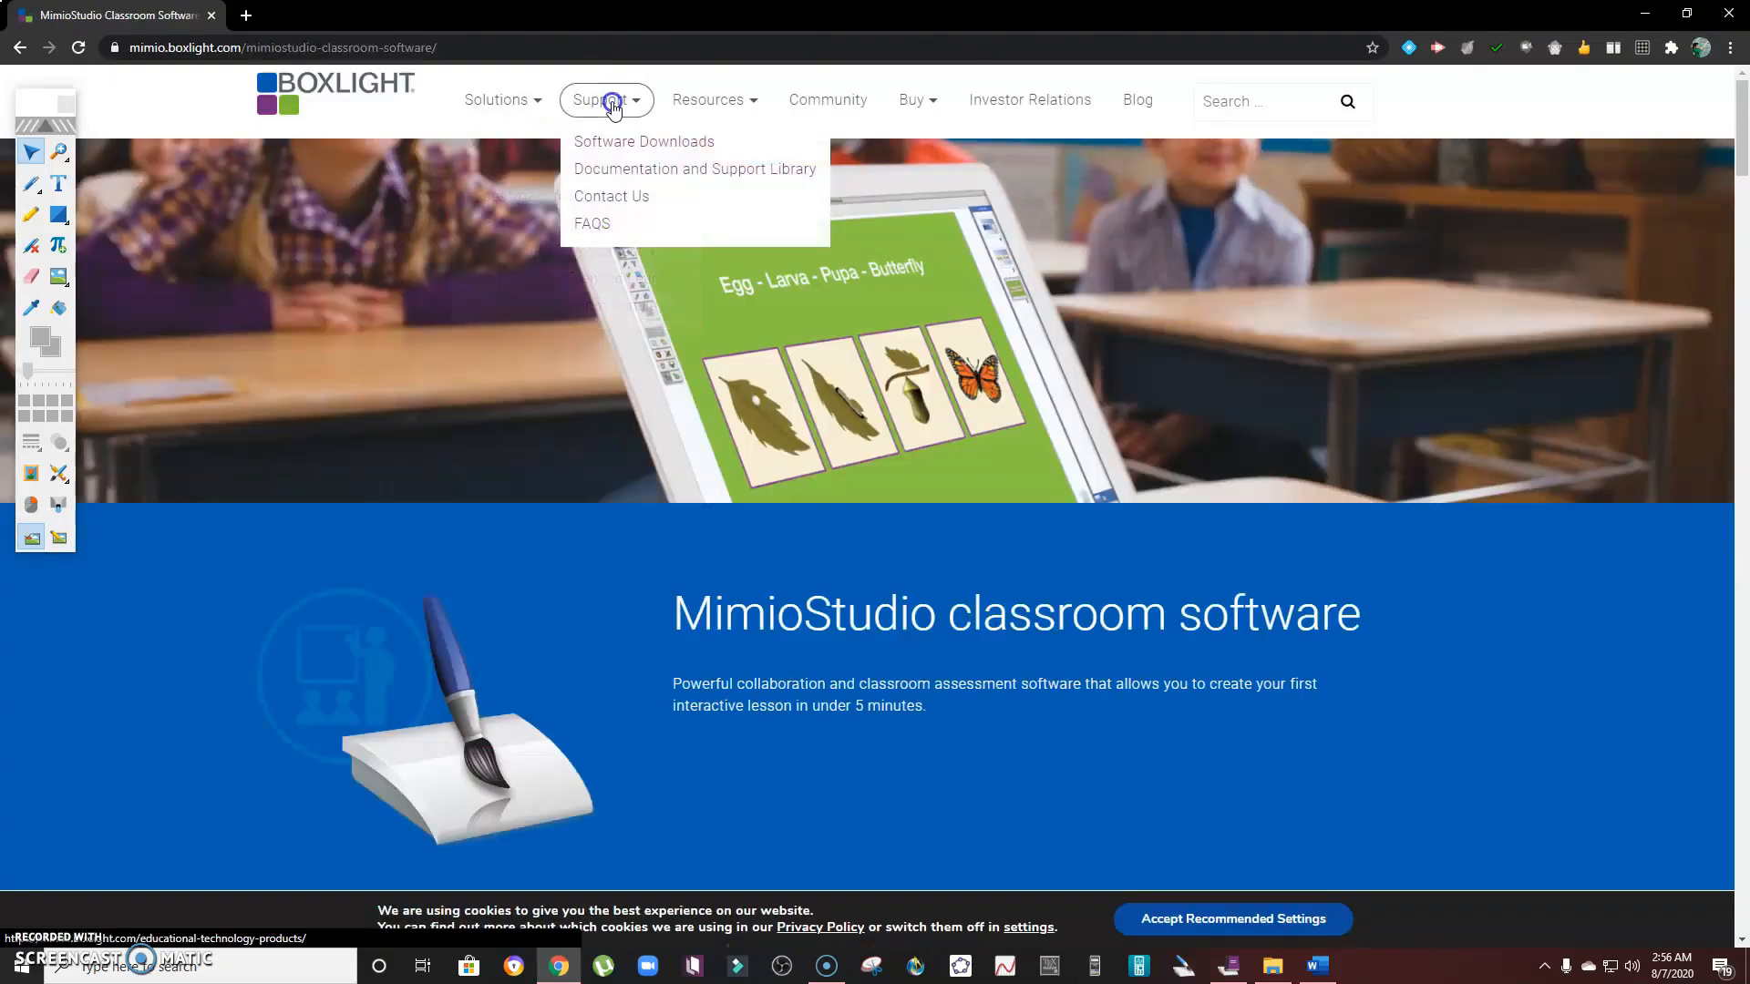
{"action": "left_click", "coordinate": [640, 146]}
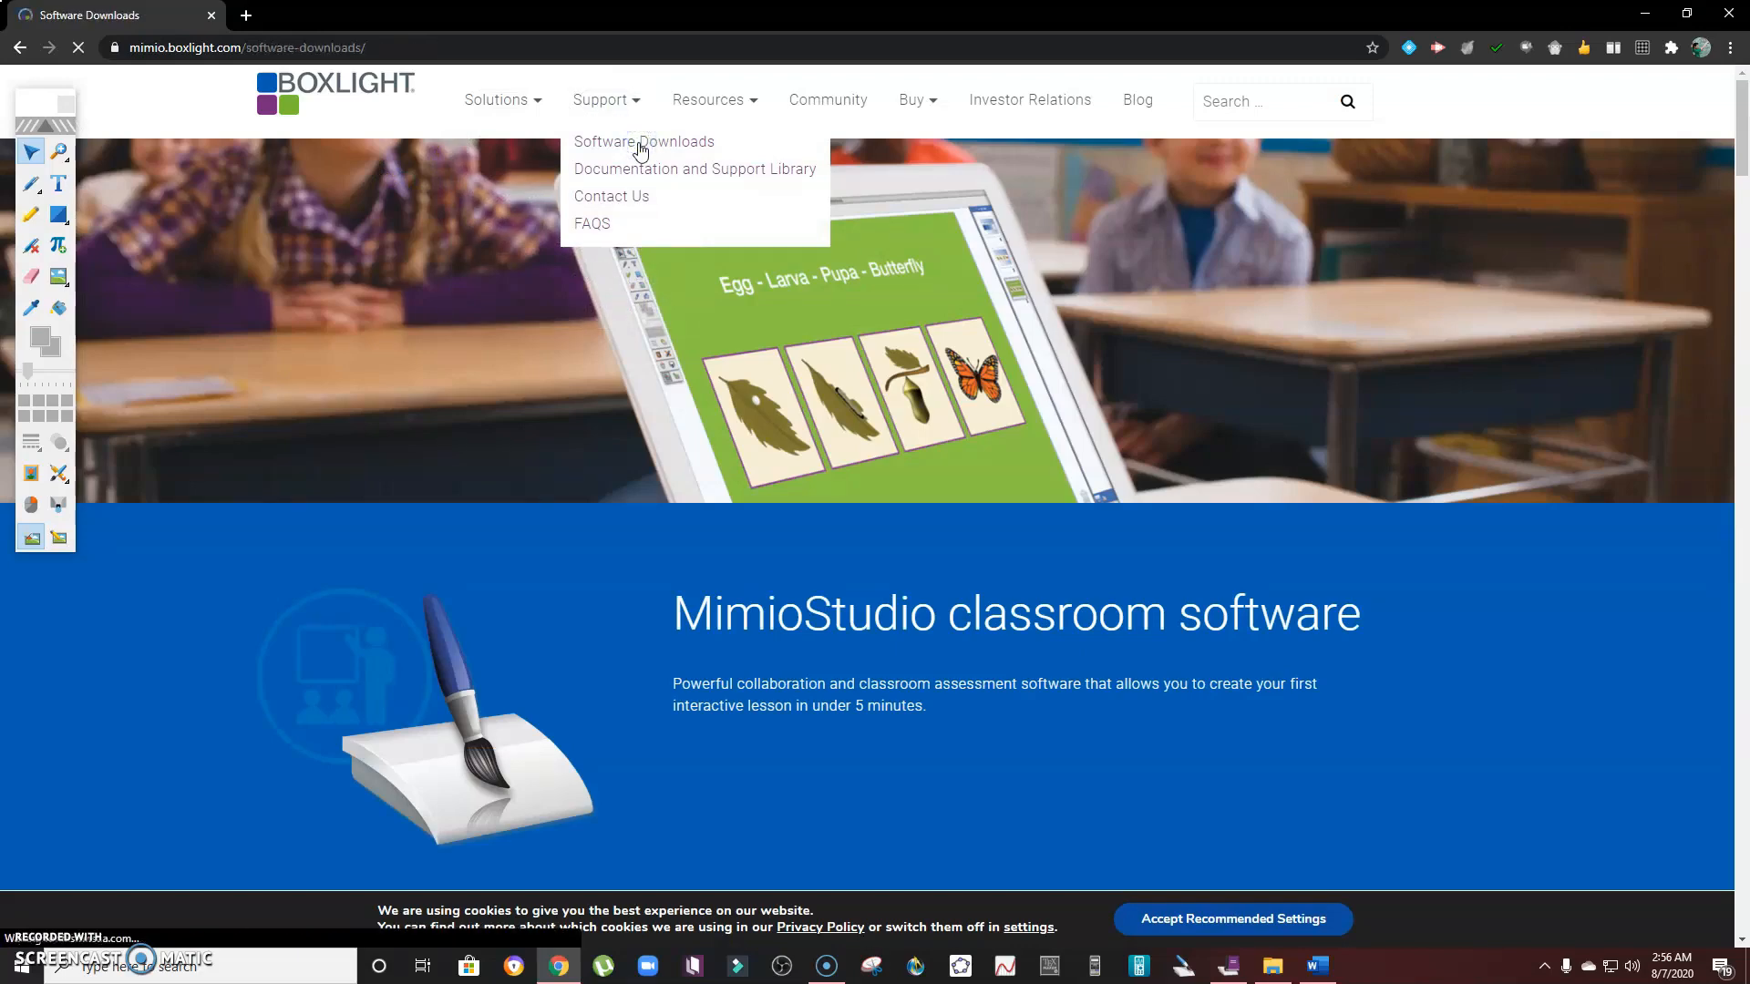
{"action": "scroll", "coordinate": [818, 231], "scroll_direction": "down", "scroll_amount": 3}
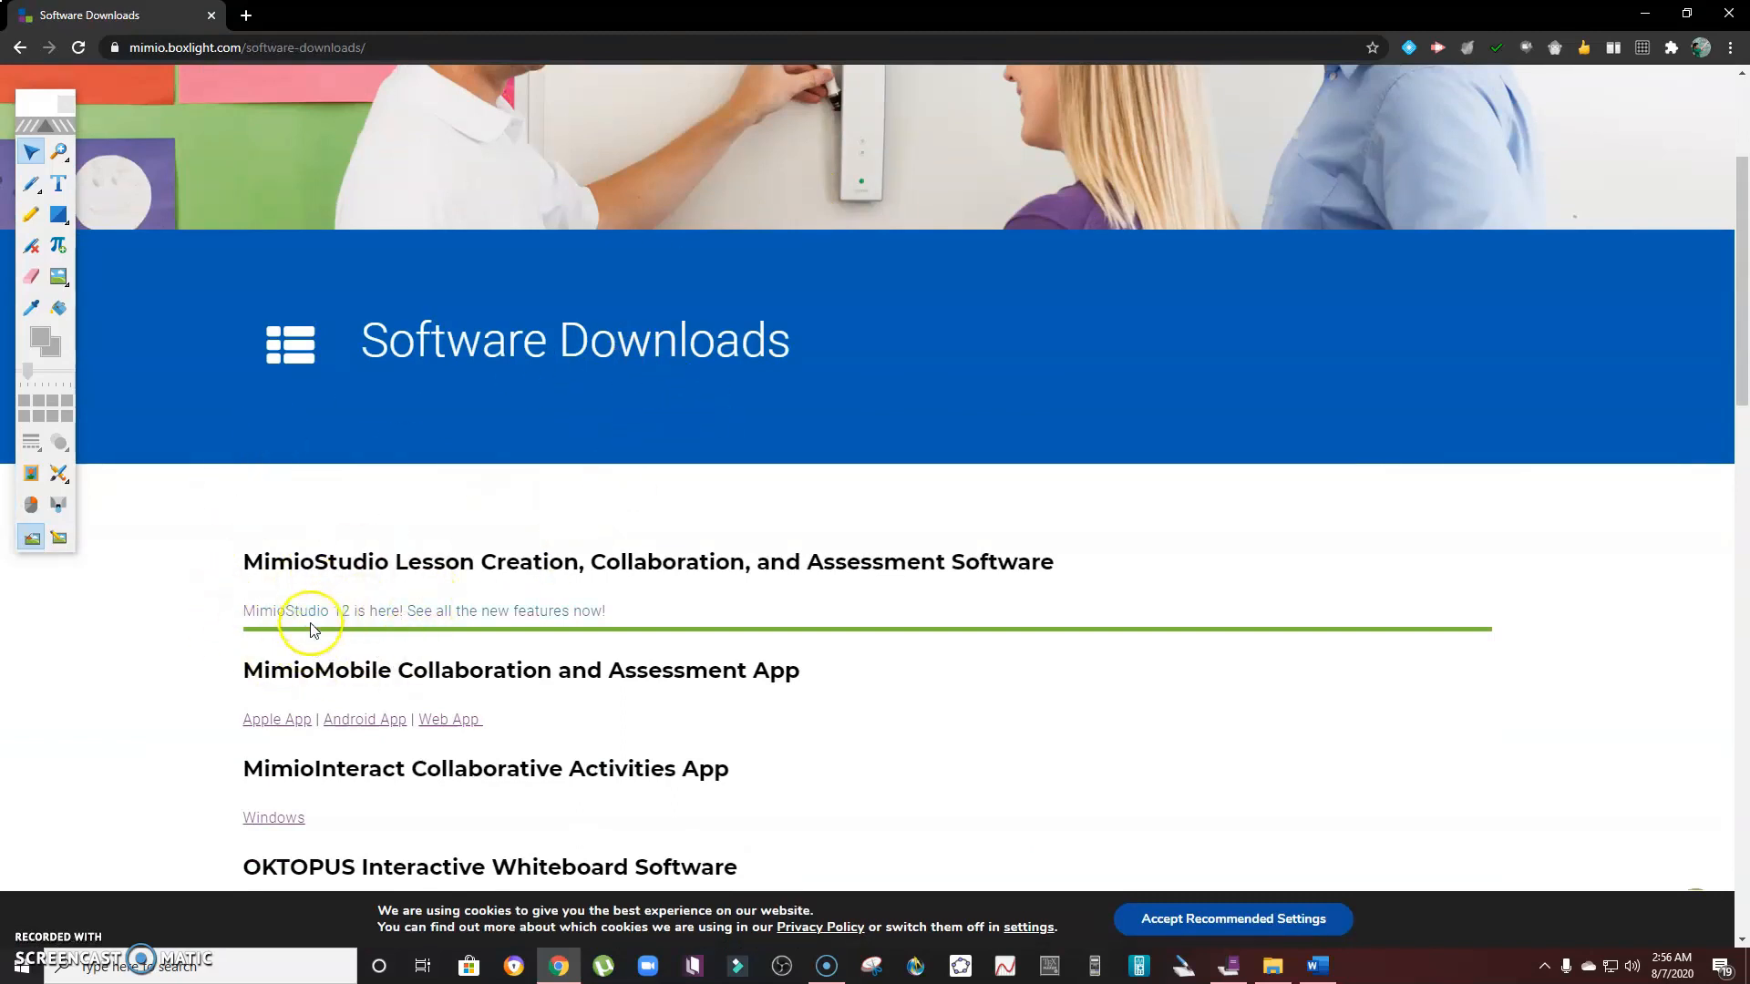
{"action": "left_click", "coordinate": [372, 620]}
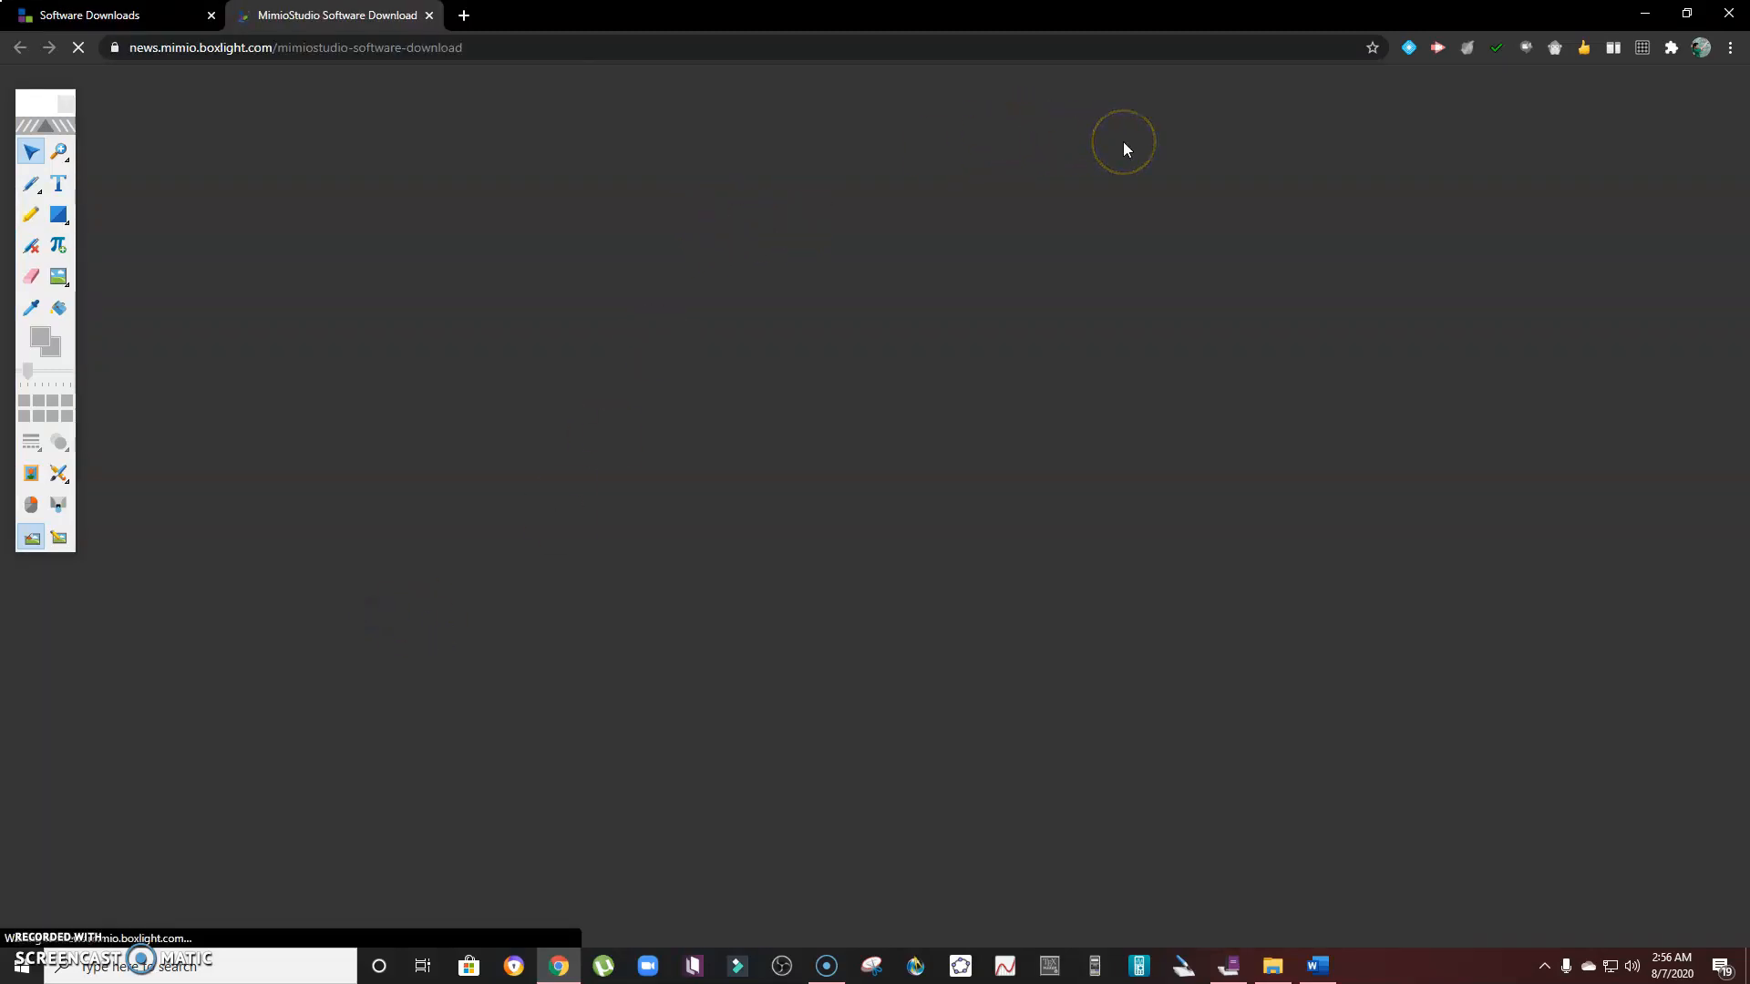
- Scroll through the download form and operating system support list, then minimize the browser
{"action": "scroll", "coordinate": [1166, 417], "scroll_direction": "down", "scroll_amount": 3}
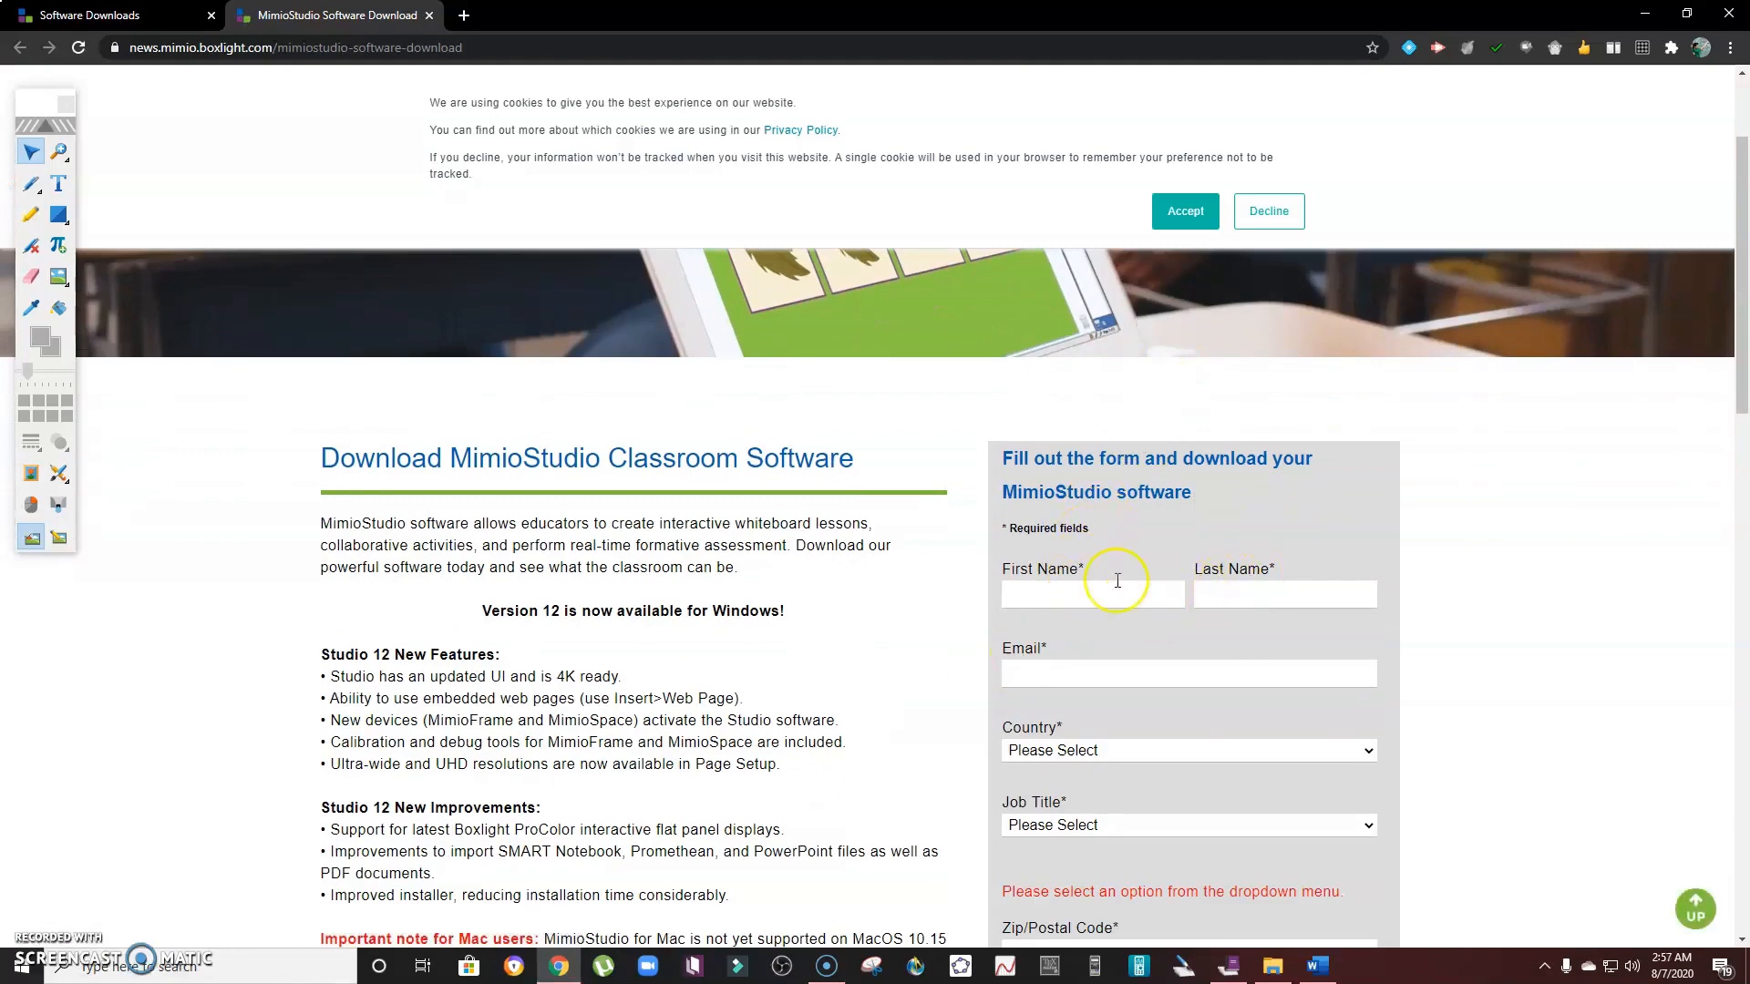
{"action": "scroll", "coordinate": [1101, 498], "scroll_direction": "down", "scroll_amount": 7}
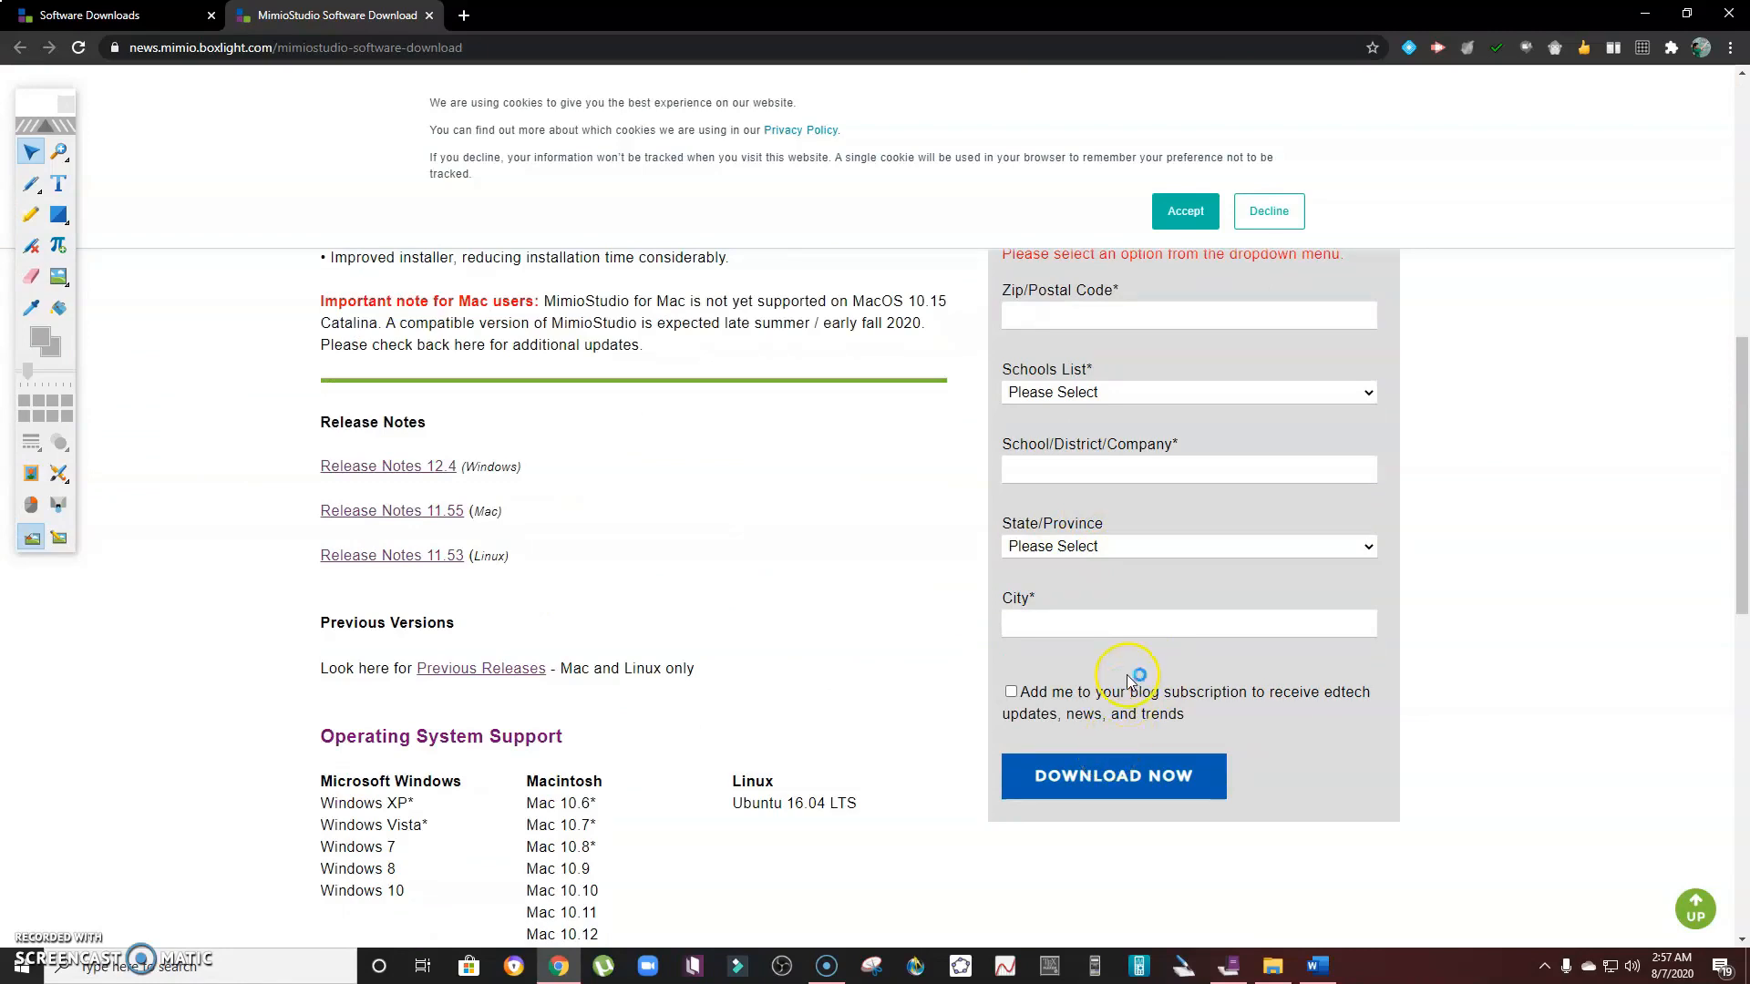
{"action": "scroll", "coordinate": [1121, 674], "scroll_direction": "down", "scroll_amount": 1}
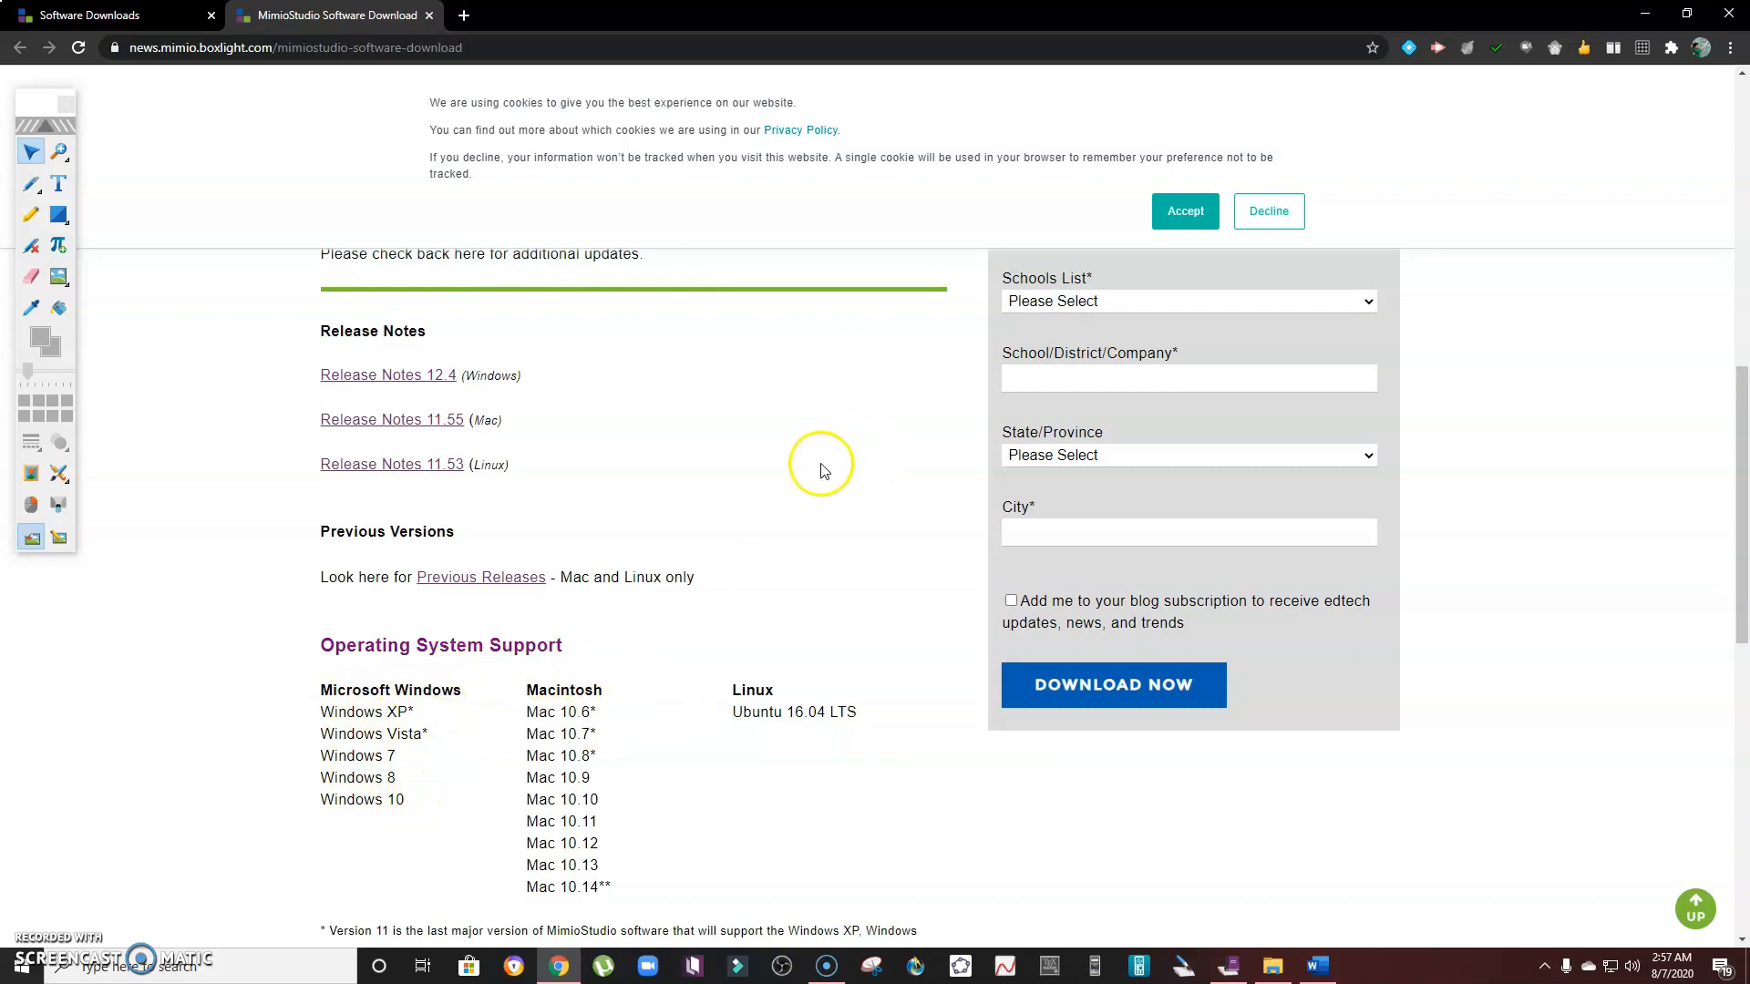
{"action": "scroll", "coordinate": [866, 455], "scroll_direction": "down", "scroll_amount": 1}
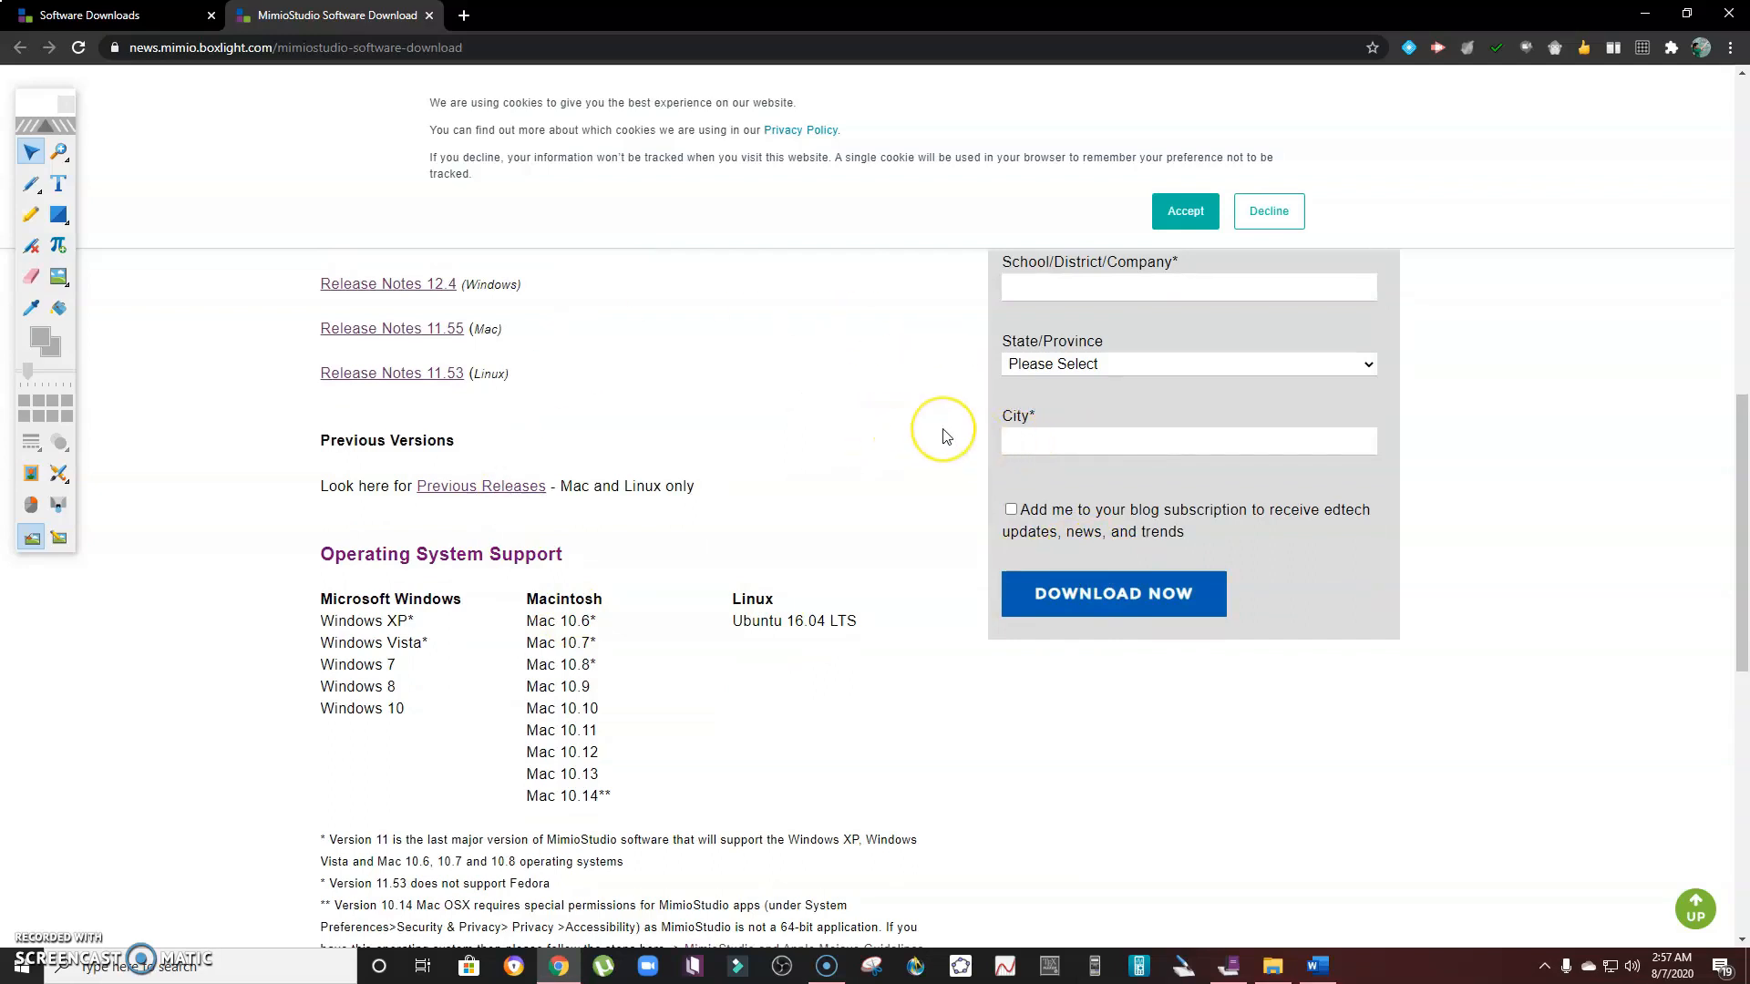
{"action": "left_click", "coordinate": [1643, 15]}
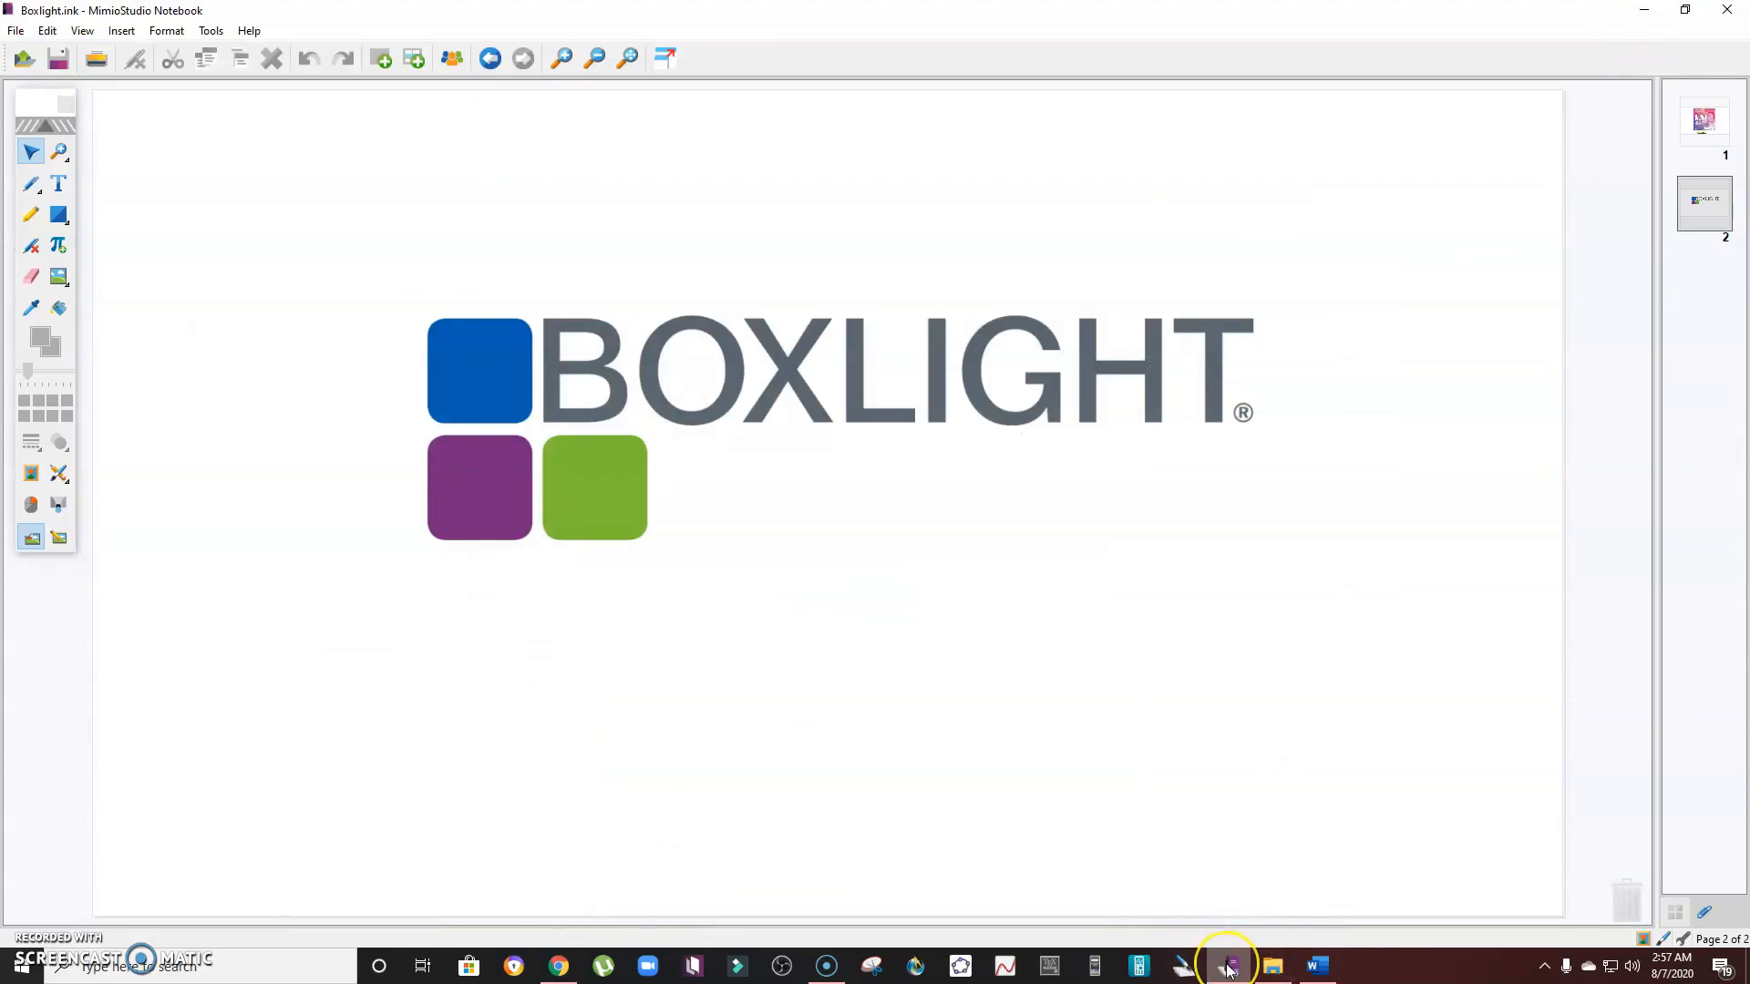
- Return to MimioStudio, create a new notebook continuing with the limited version, and maximize its window
{"action": "mouse_move", "coordinate": [1228, 968]}
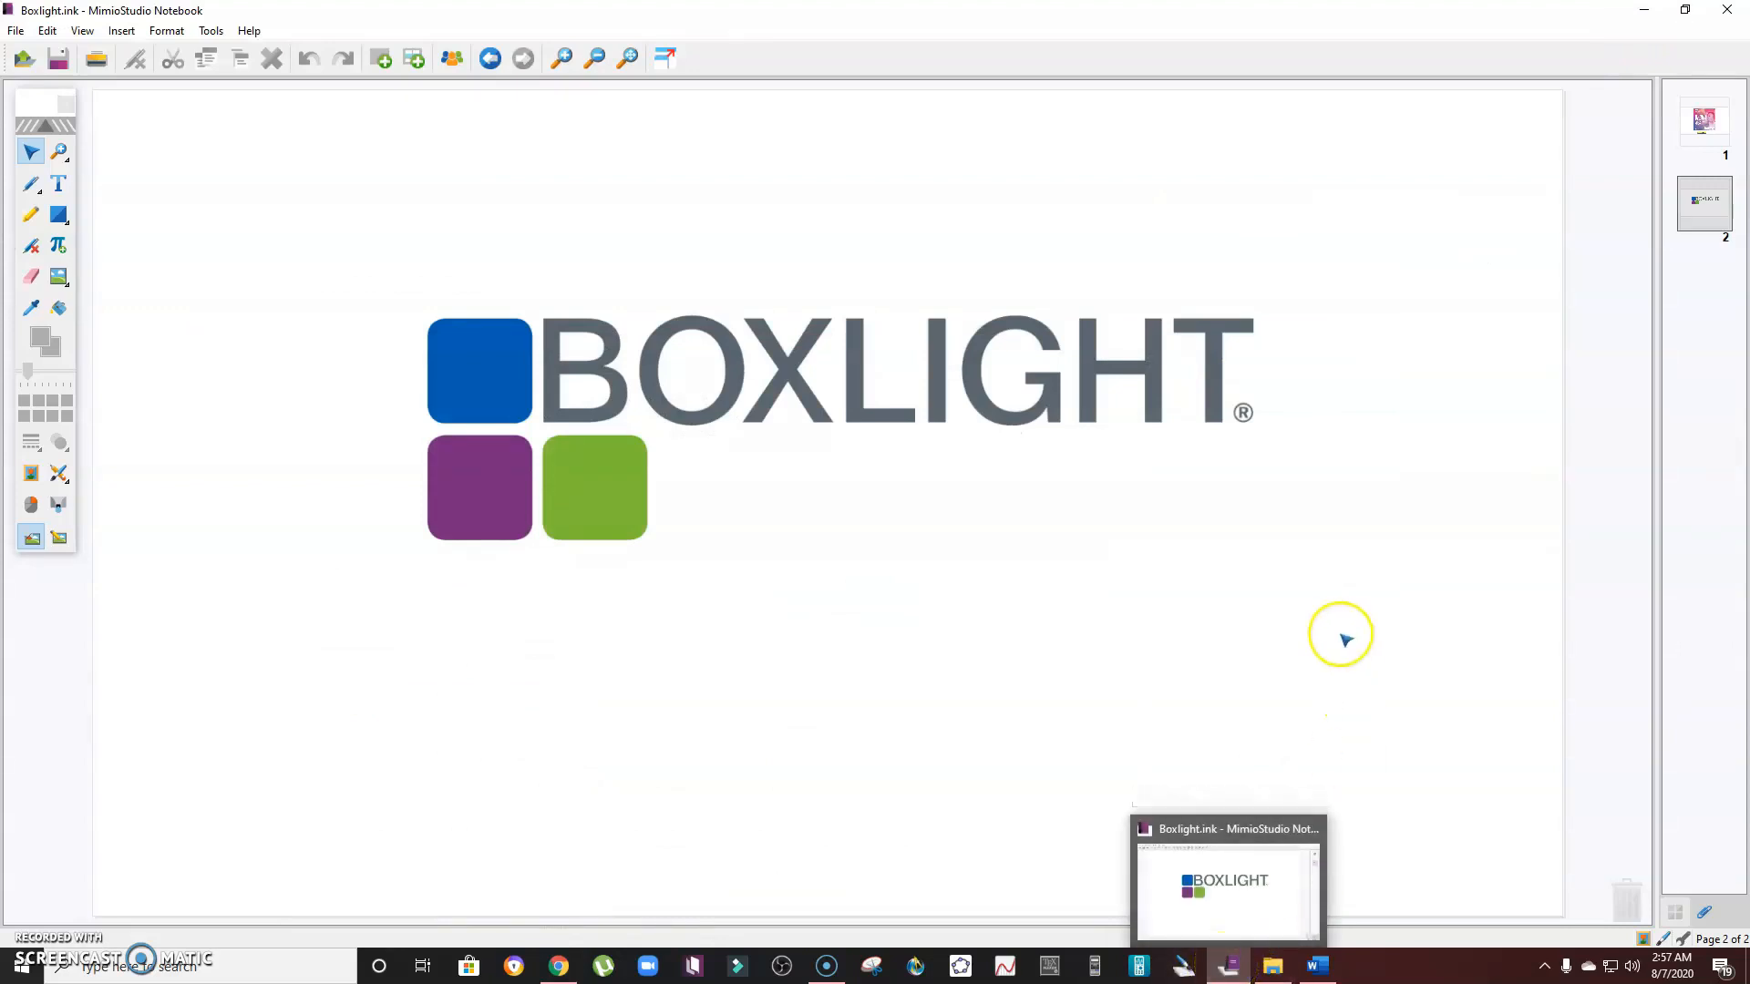
{"action": "left_click", "coordinate": [1230, 969]}
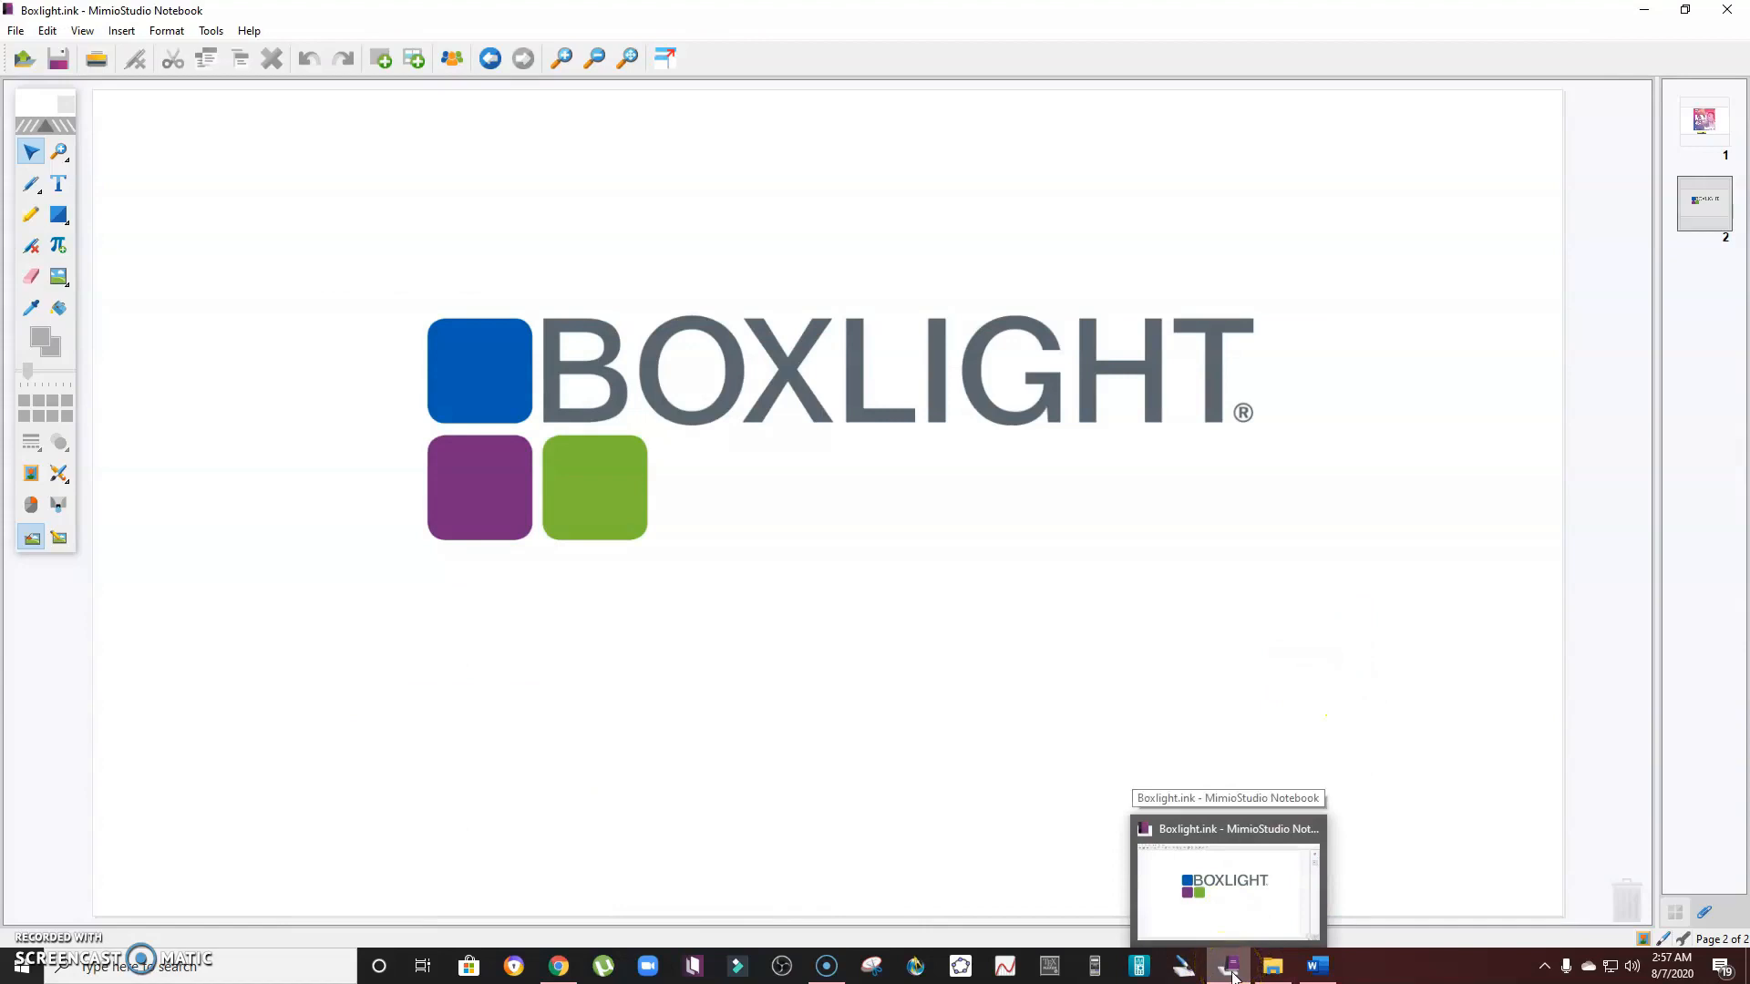
{"action": "left_click", "coordinate": [17, 30]}
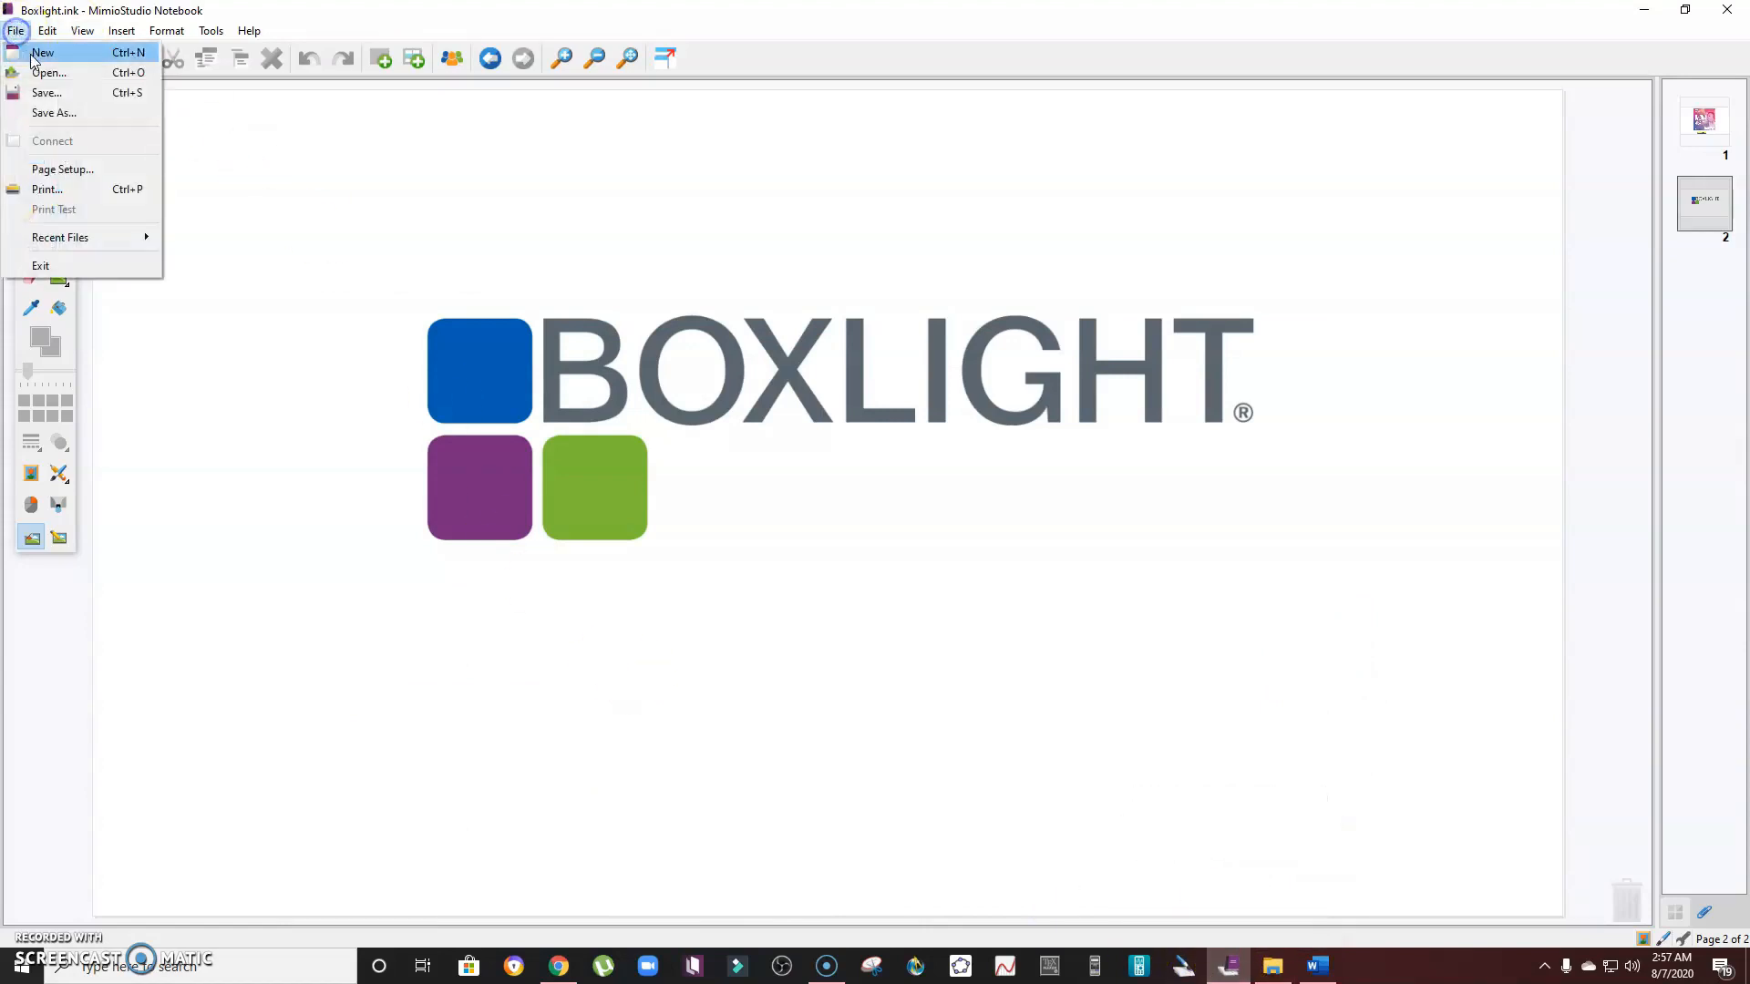
{"action": "left_click", "coordinate": [22, 52]}
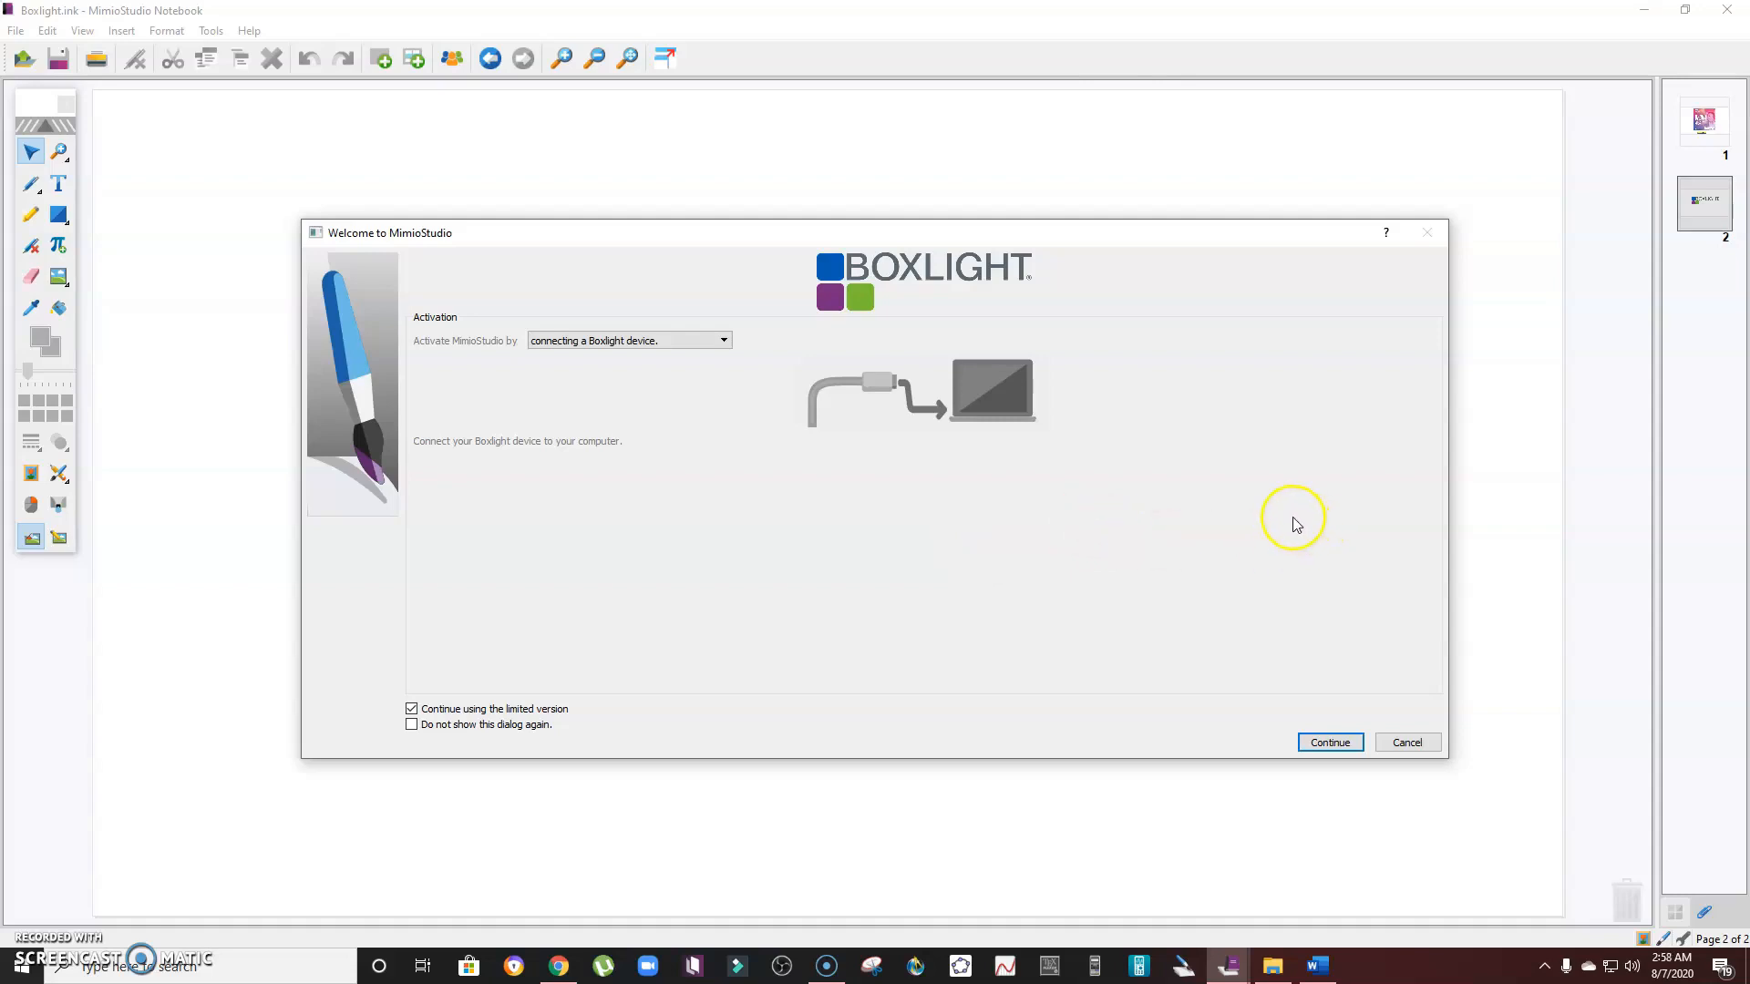
{"action": "left_click", "coordinate": [1330, 743]}
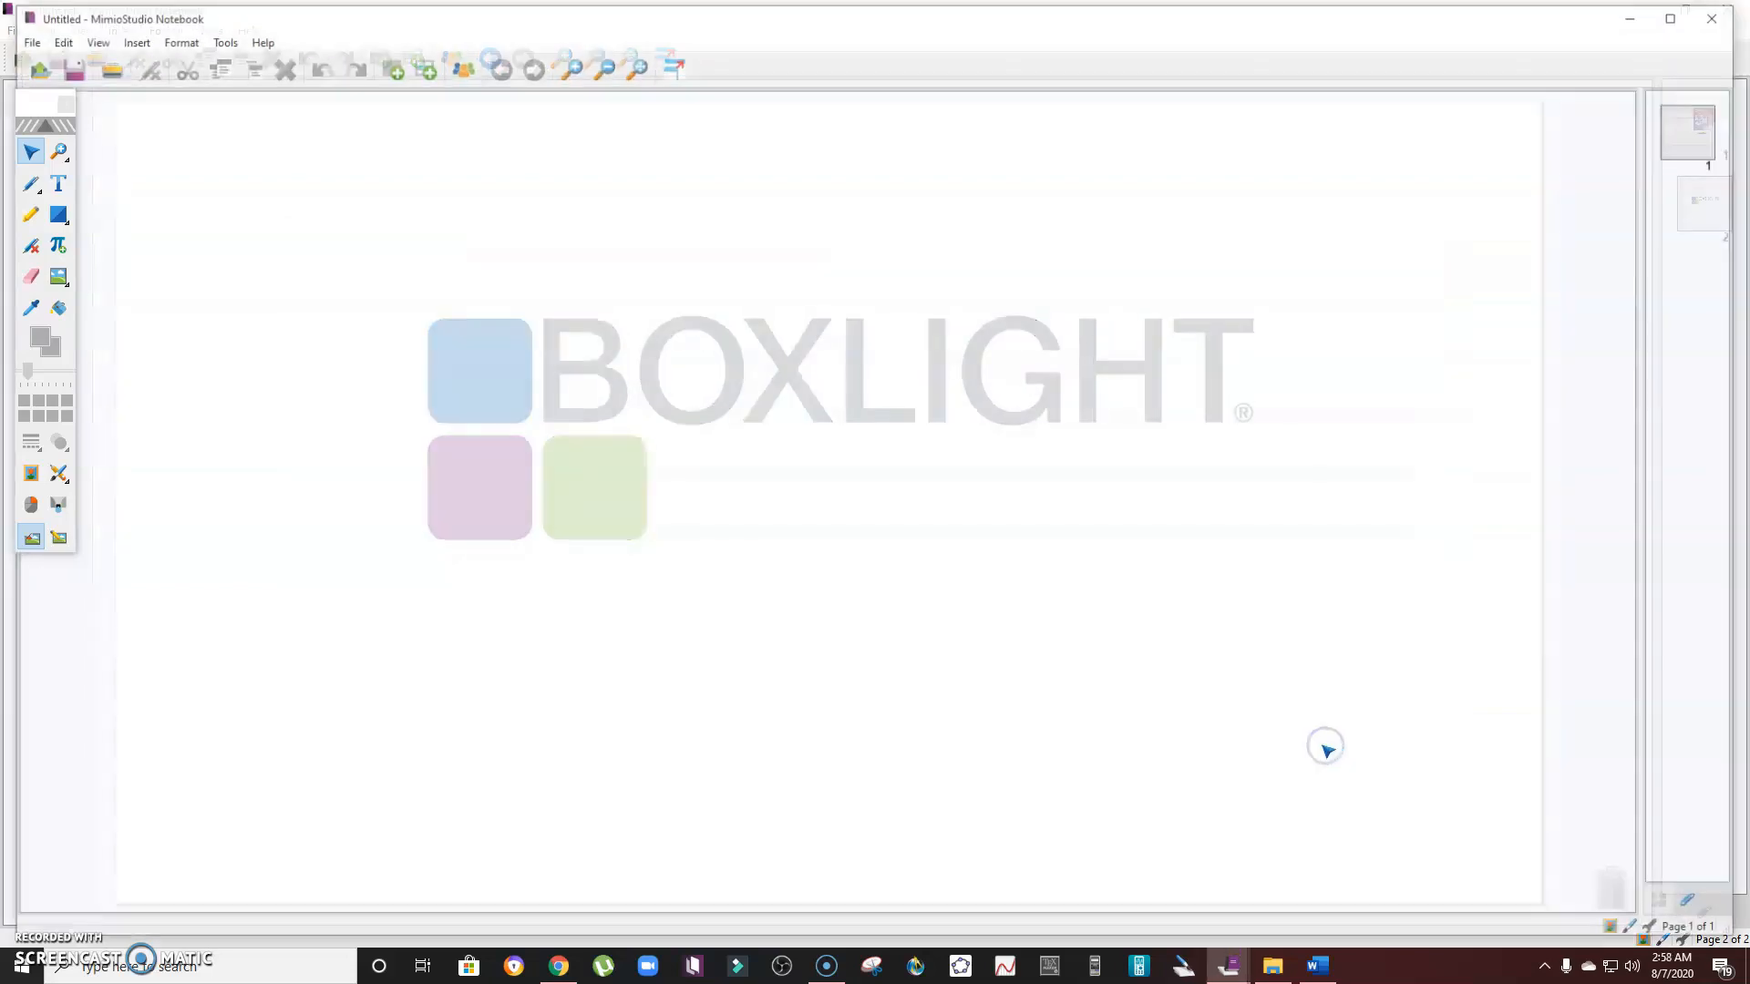
{"action": "left_click", "coordinate": [1669, 19]}
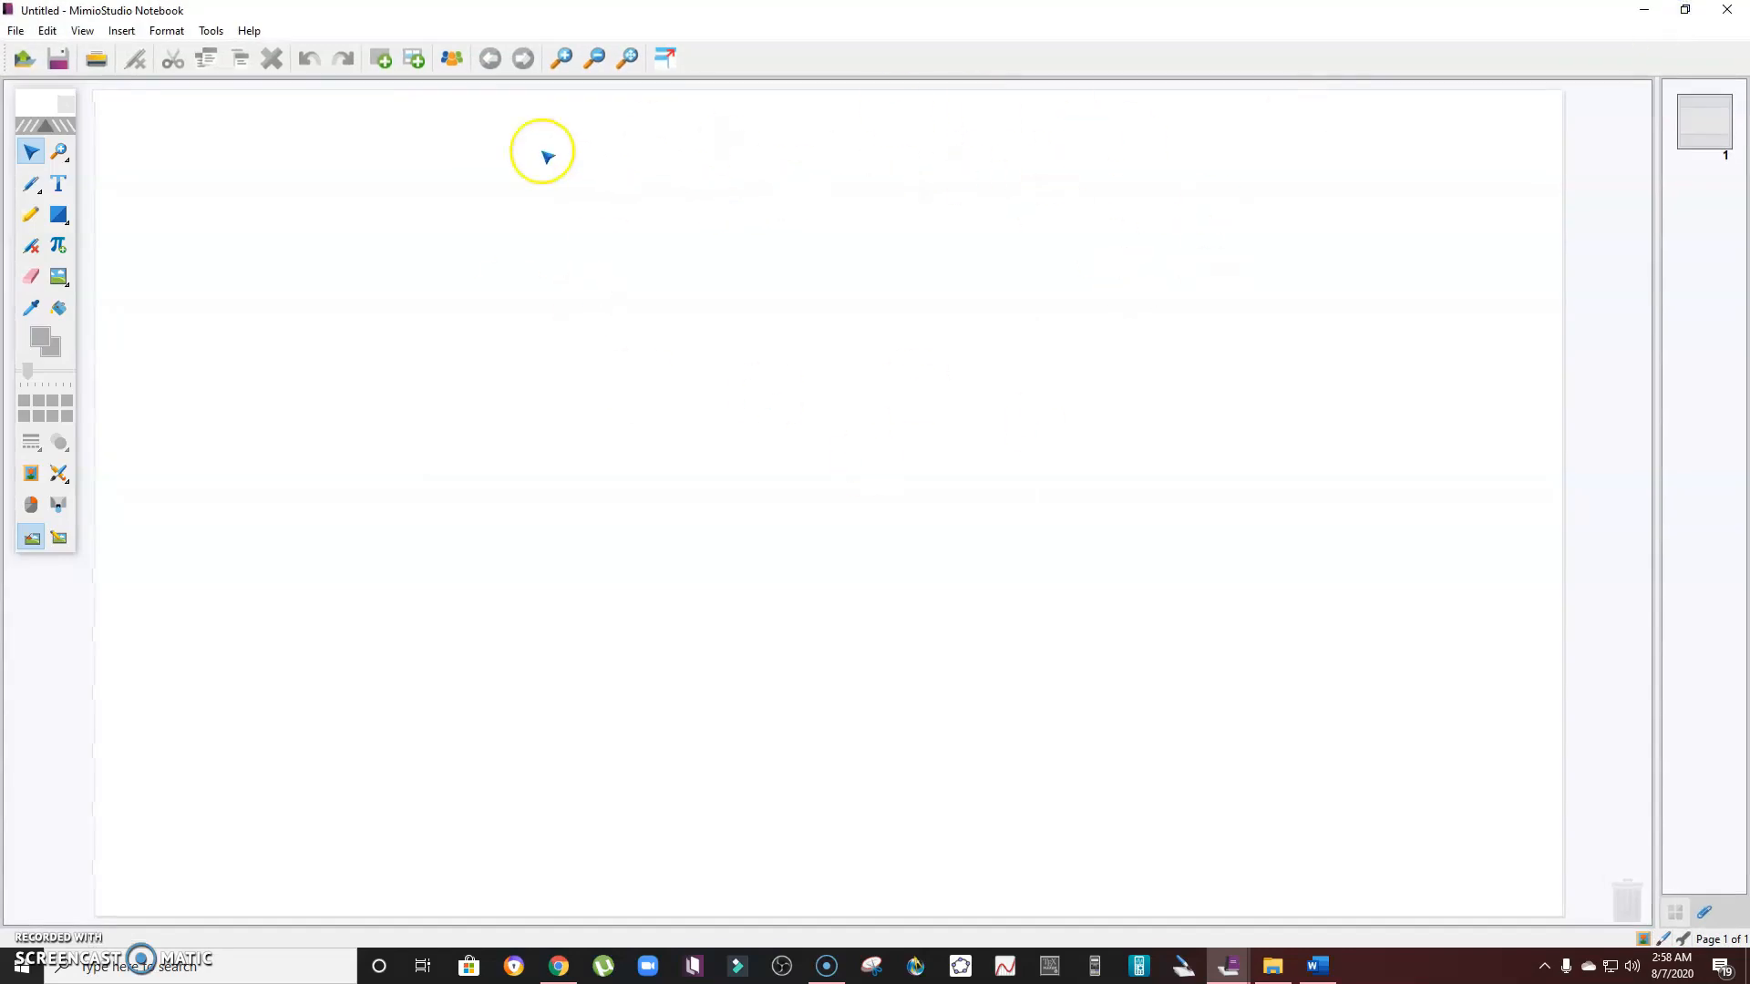
{"action": "mouse_move", "coordinate": [26, 101]}
{"action": "left_mouse_down"}
{"action": "mouse_move", "coordinate": [230, 139]}
{"action": "mouse_move", "coordinate": [28, 112]}
{"action": "left_mouse_up"}
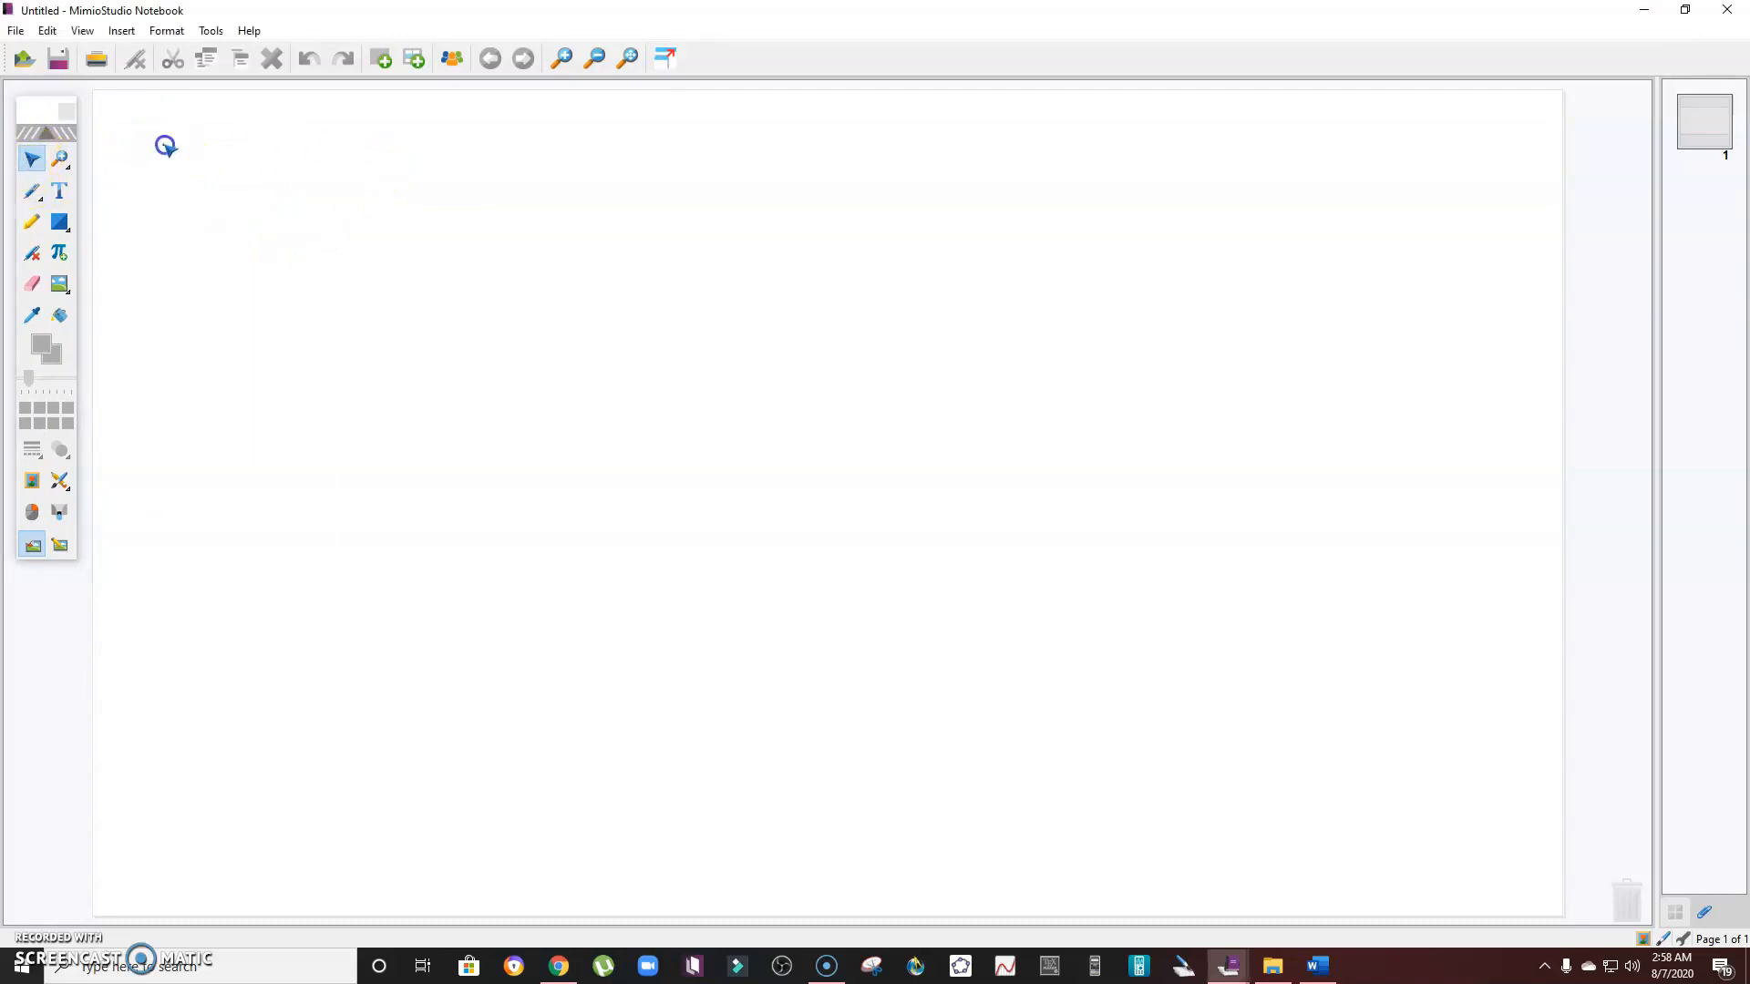
{"action": "left_click_drag", "start_coordinate": [163, 144], "coordinate": [1330, 591]}
{"action": "left_click_drag", "start_coordinate": [487, 185], "coordinate": [1396, 600]}
{"action": "left_click_drag", "start_coordinate": [390, 91], "coordinate": [1291, 570]}
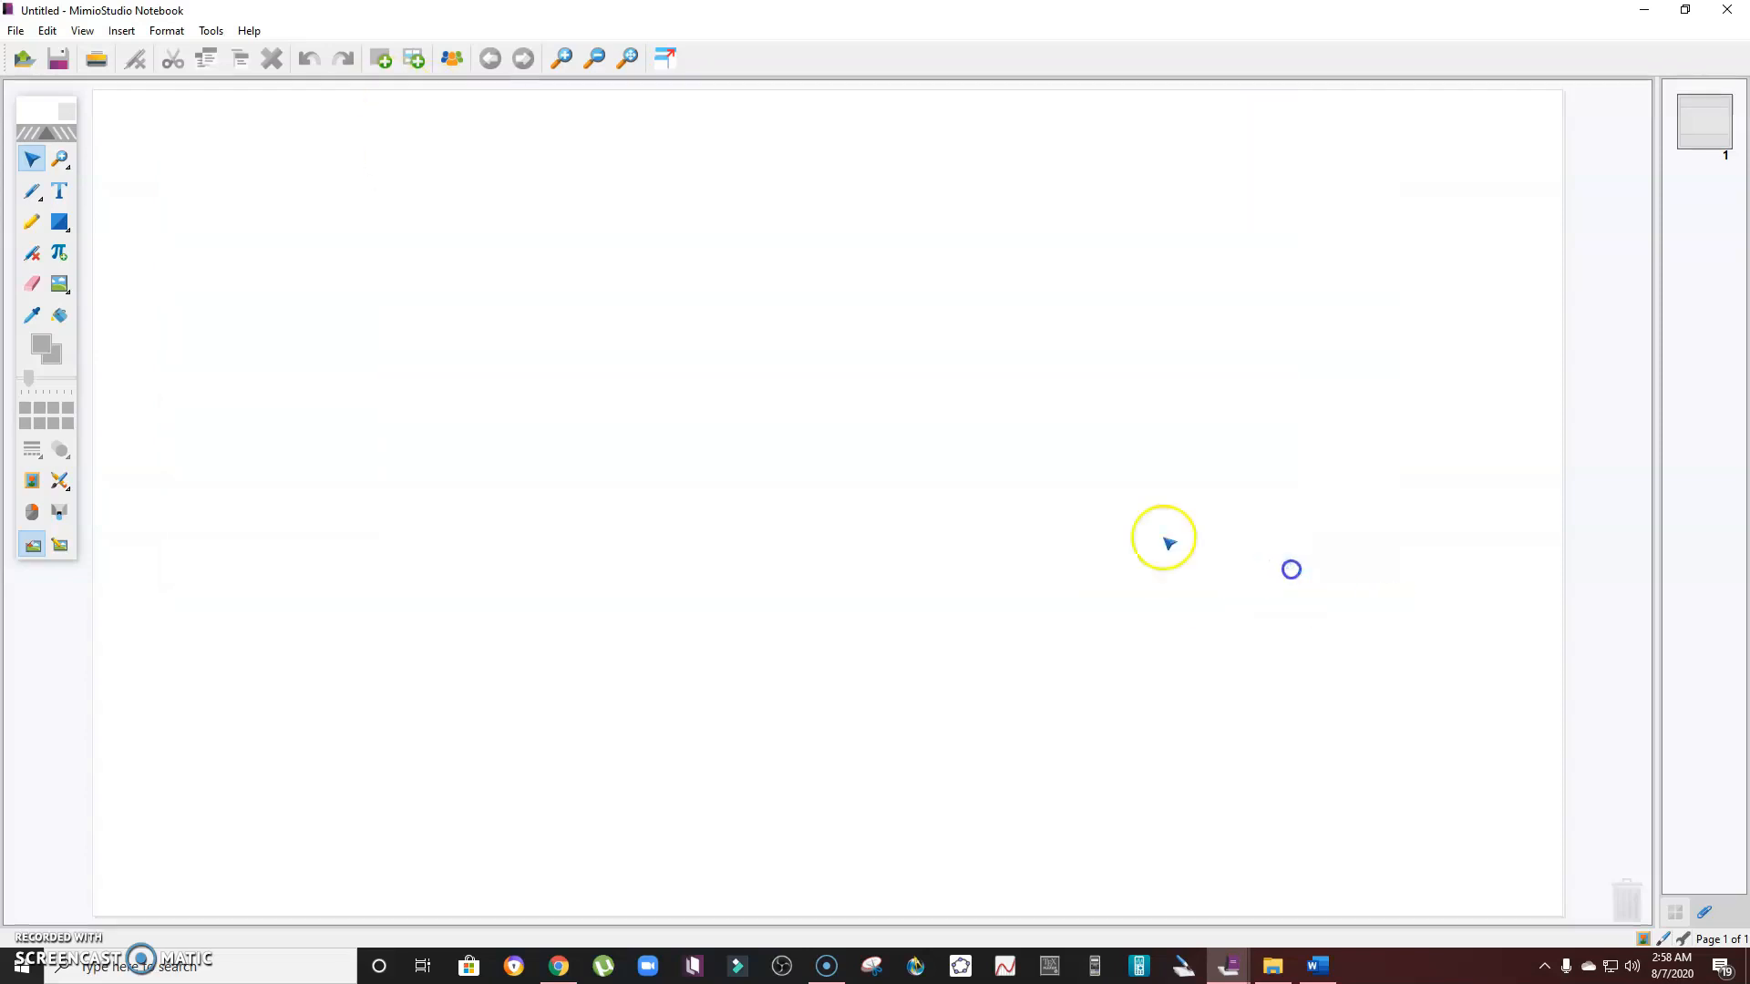
- Choose the Pen tool and handwrite the word Red in red on the blank page
{"action": "left_click", "coordinate": [33, 191]}
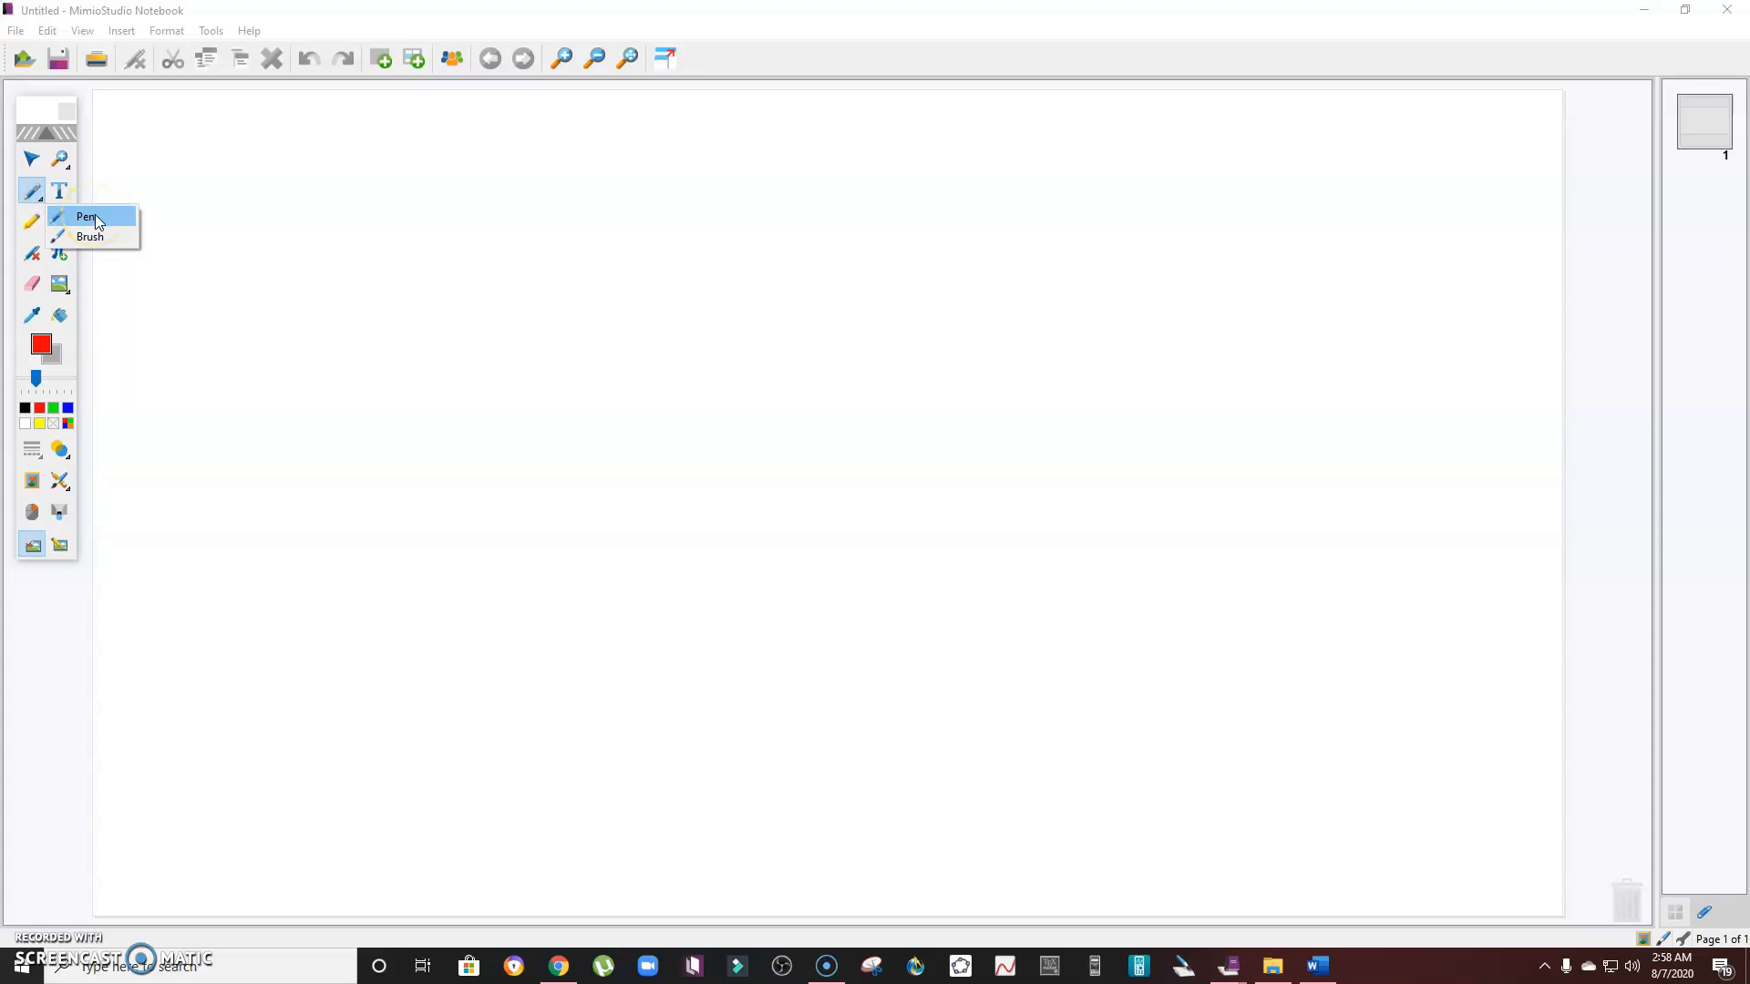
{"action": "left_click", "coordinate": [97, 219]}
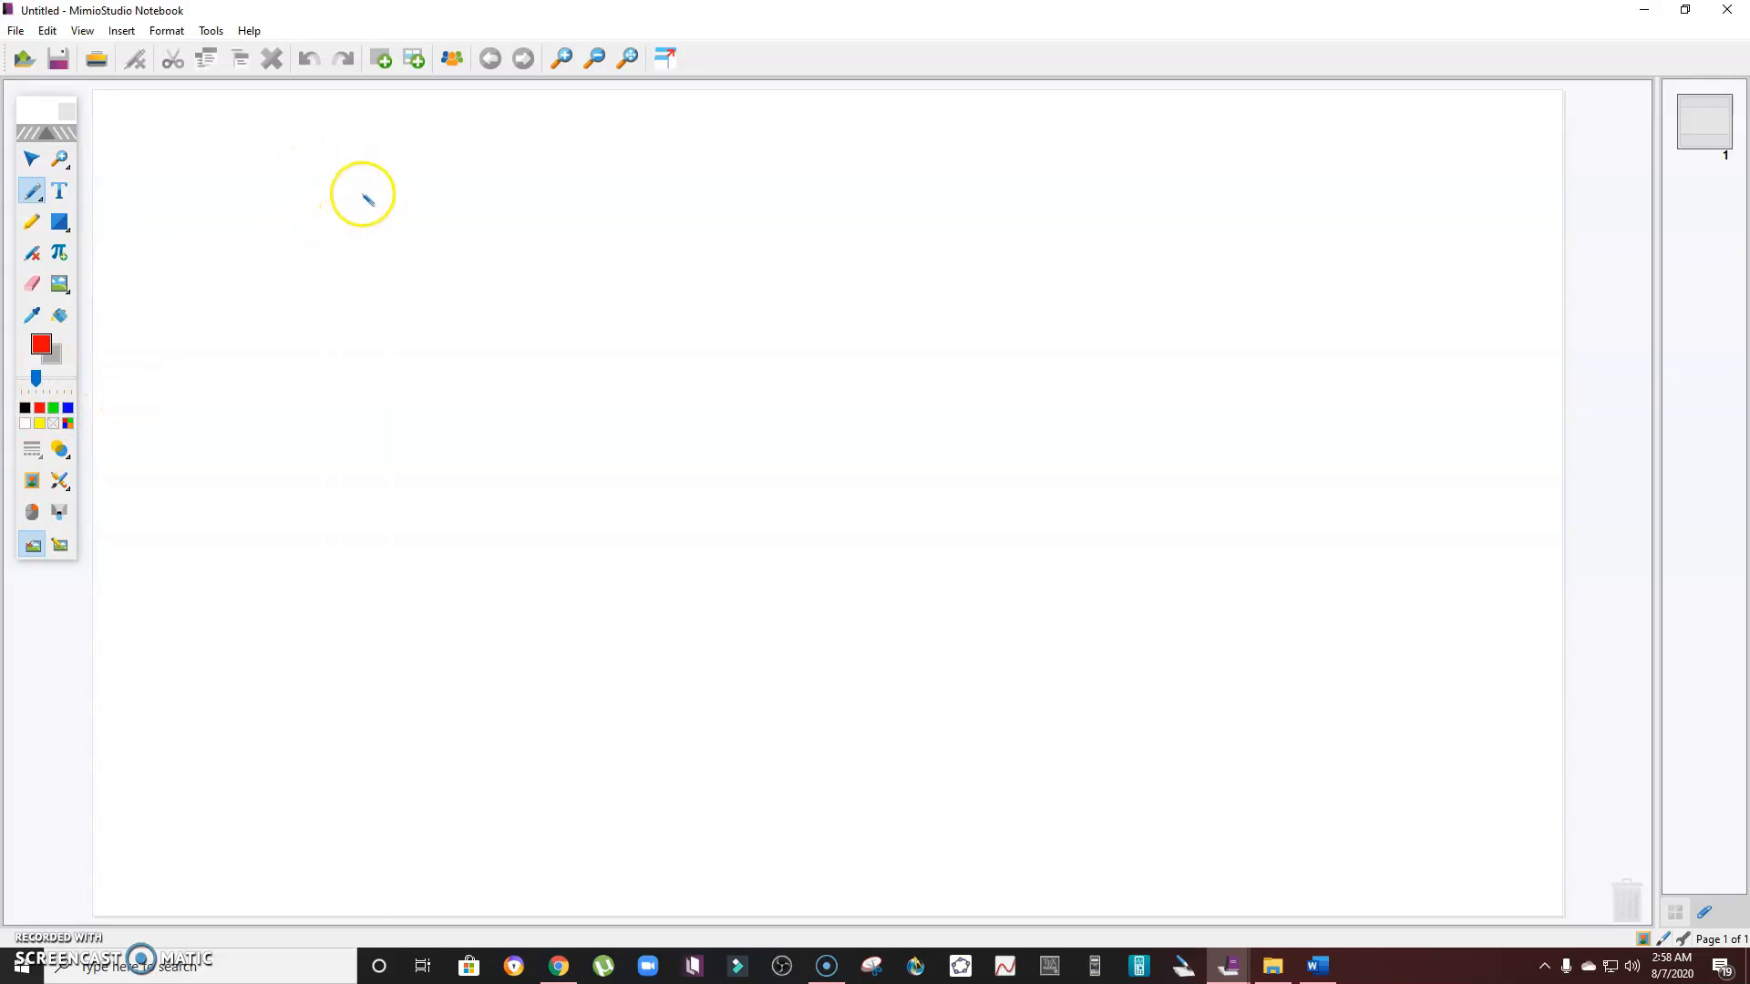
{"action": "mouse_move", "coordinate": [361, 193]}
{"action": "left_mouse_down"}
{"action": "mouse_move", "coordinate": [363, 221]}
{"action": "mouse_move", "coordinate": [413, 219]}
{"action": "left_mouse_up"}
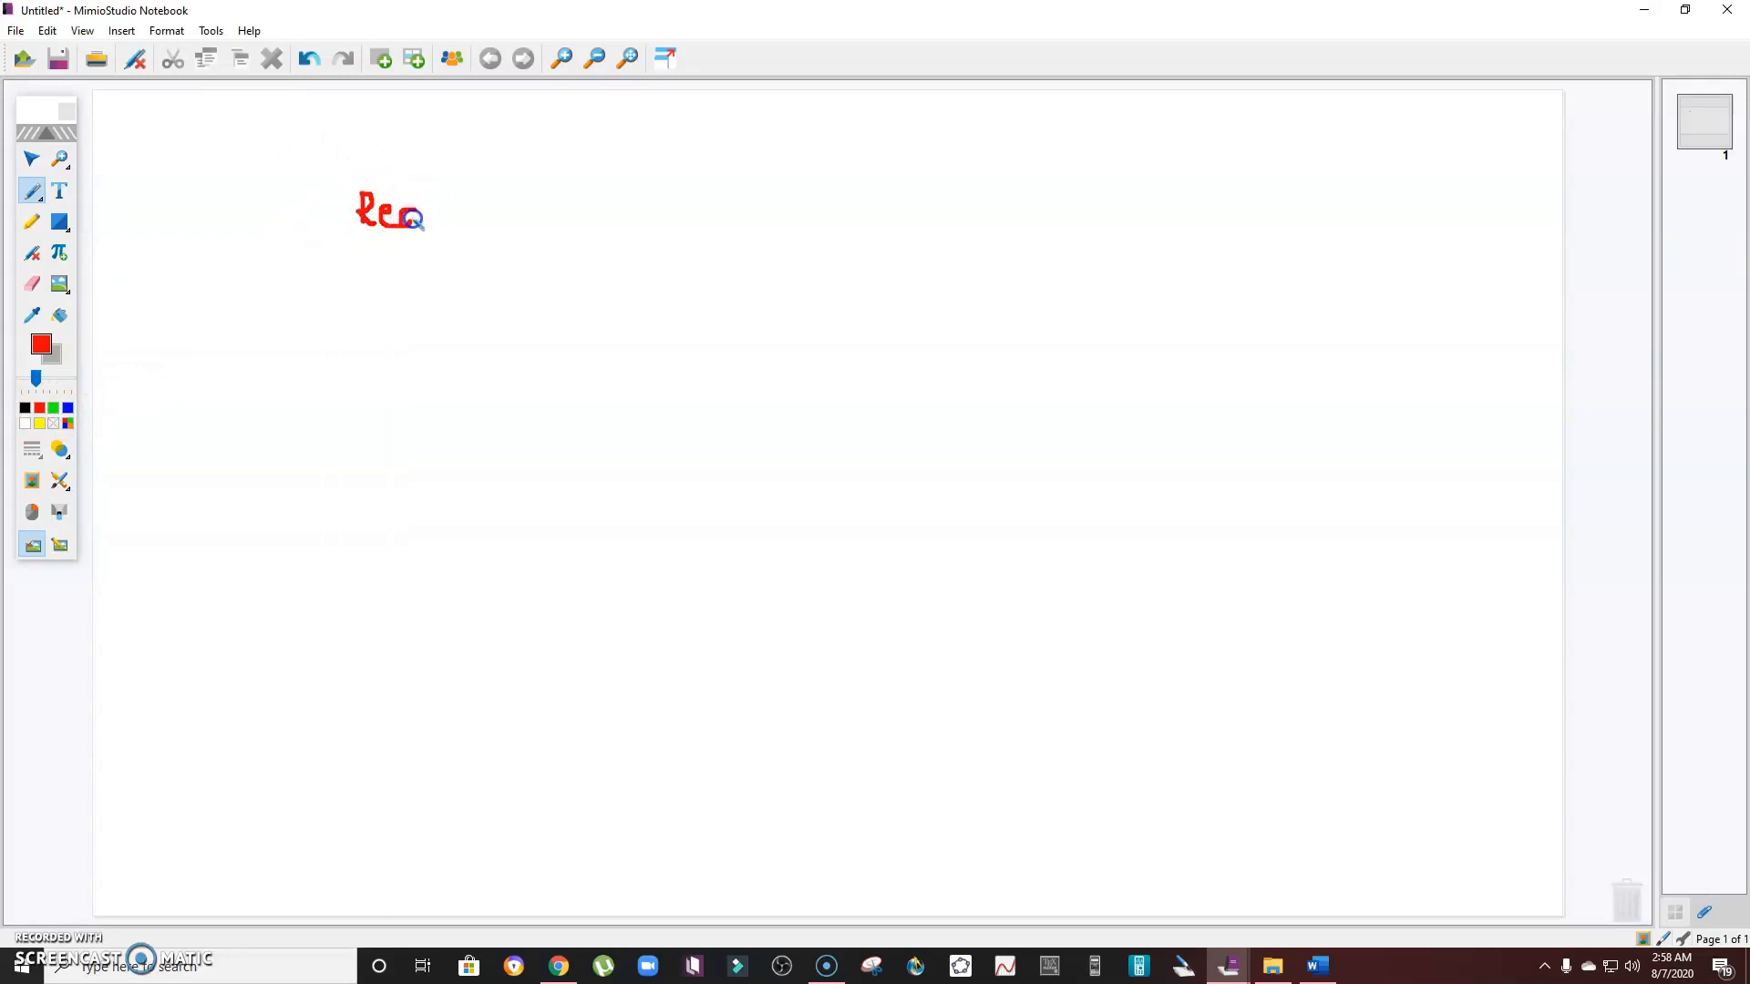
- Handwrite Blue in blue and Black in black beneath Red
{"action": "left_click", "coordinate": [67, 408]}
{"action": "left_click_drag", "start_coordinate": [352, 267], "coordinate": [353, 291]}
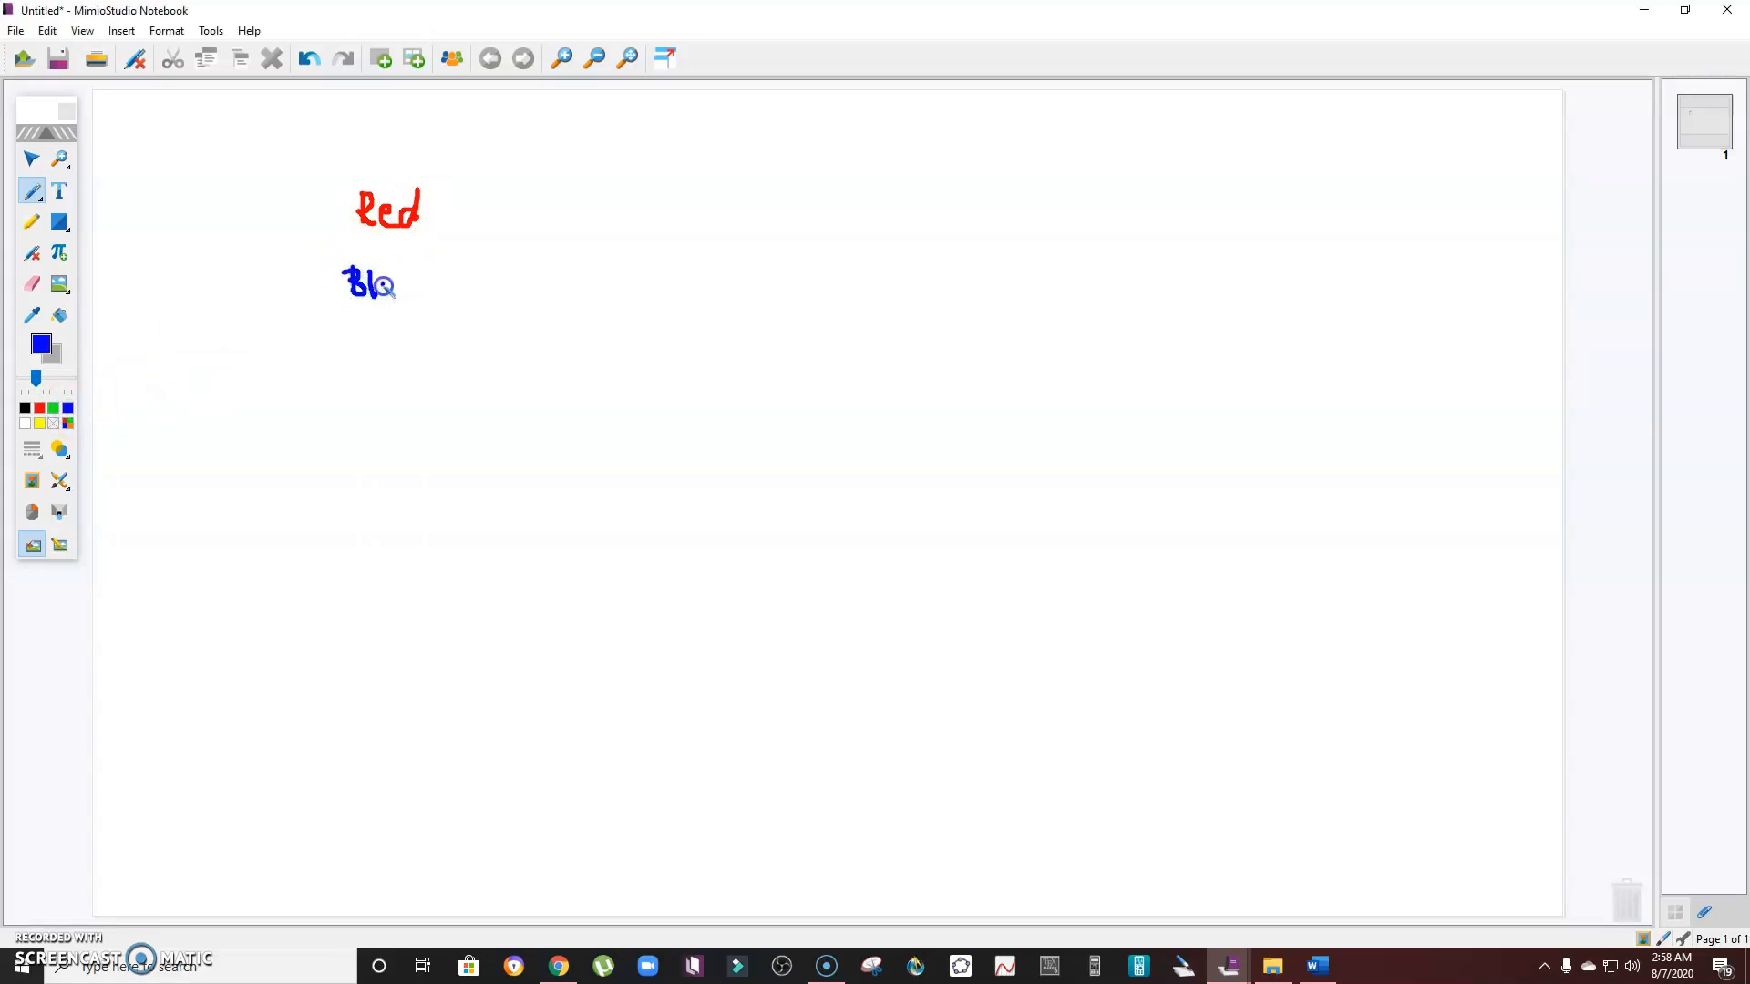
{"action": "left_click_drag", "start_coordinate": [420, 293], "coordinate": [425, 306]}
{"action": "left_click", "coordinate": [18, 407]}
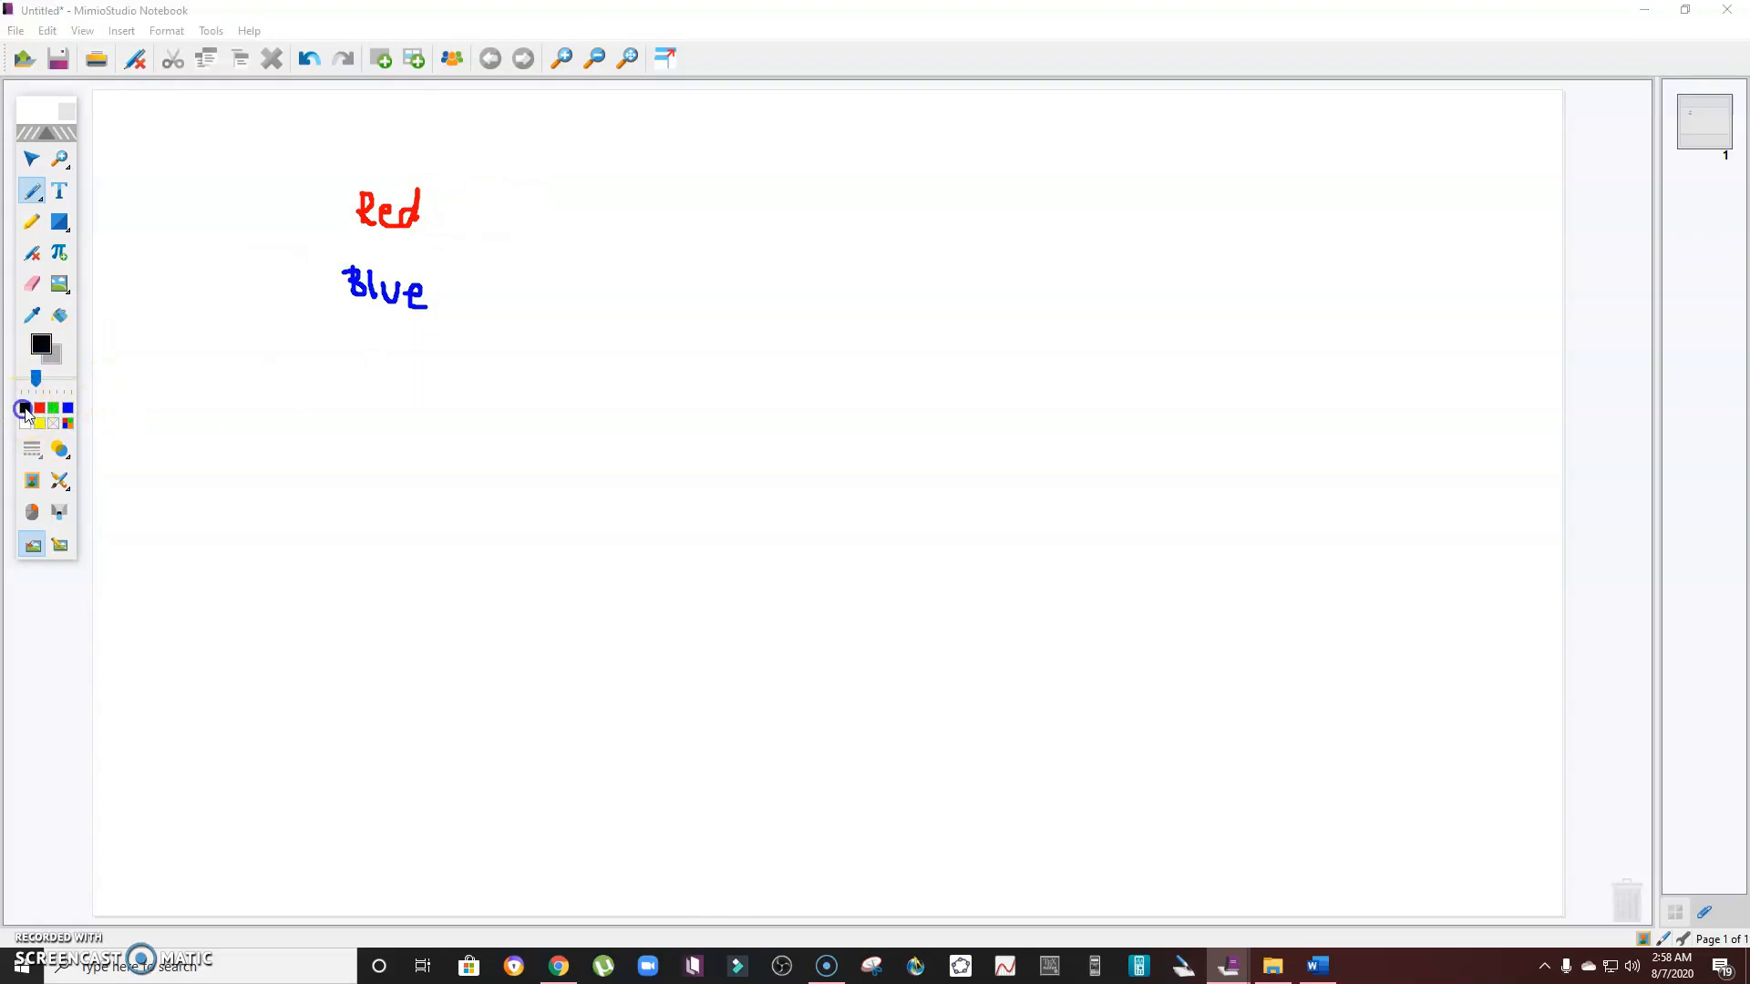
{"action": "left_click_drag", "start_coordinate": [358, 332], "coordinate": [362, 355]}
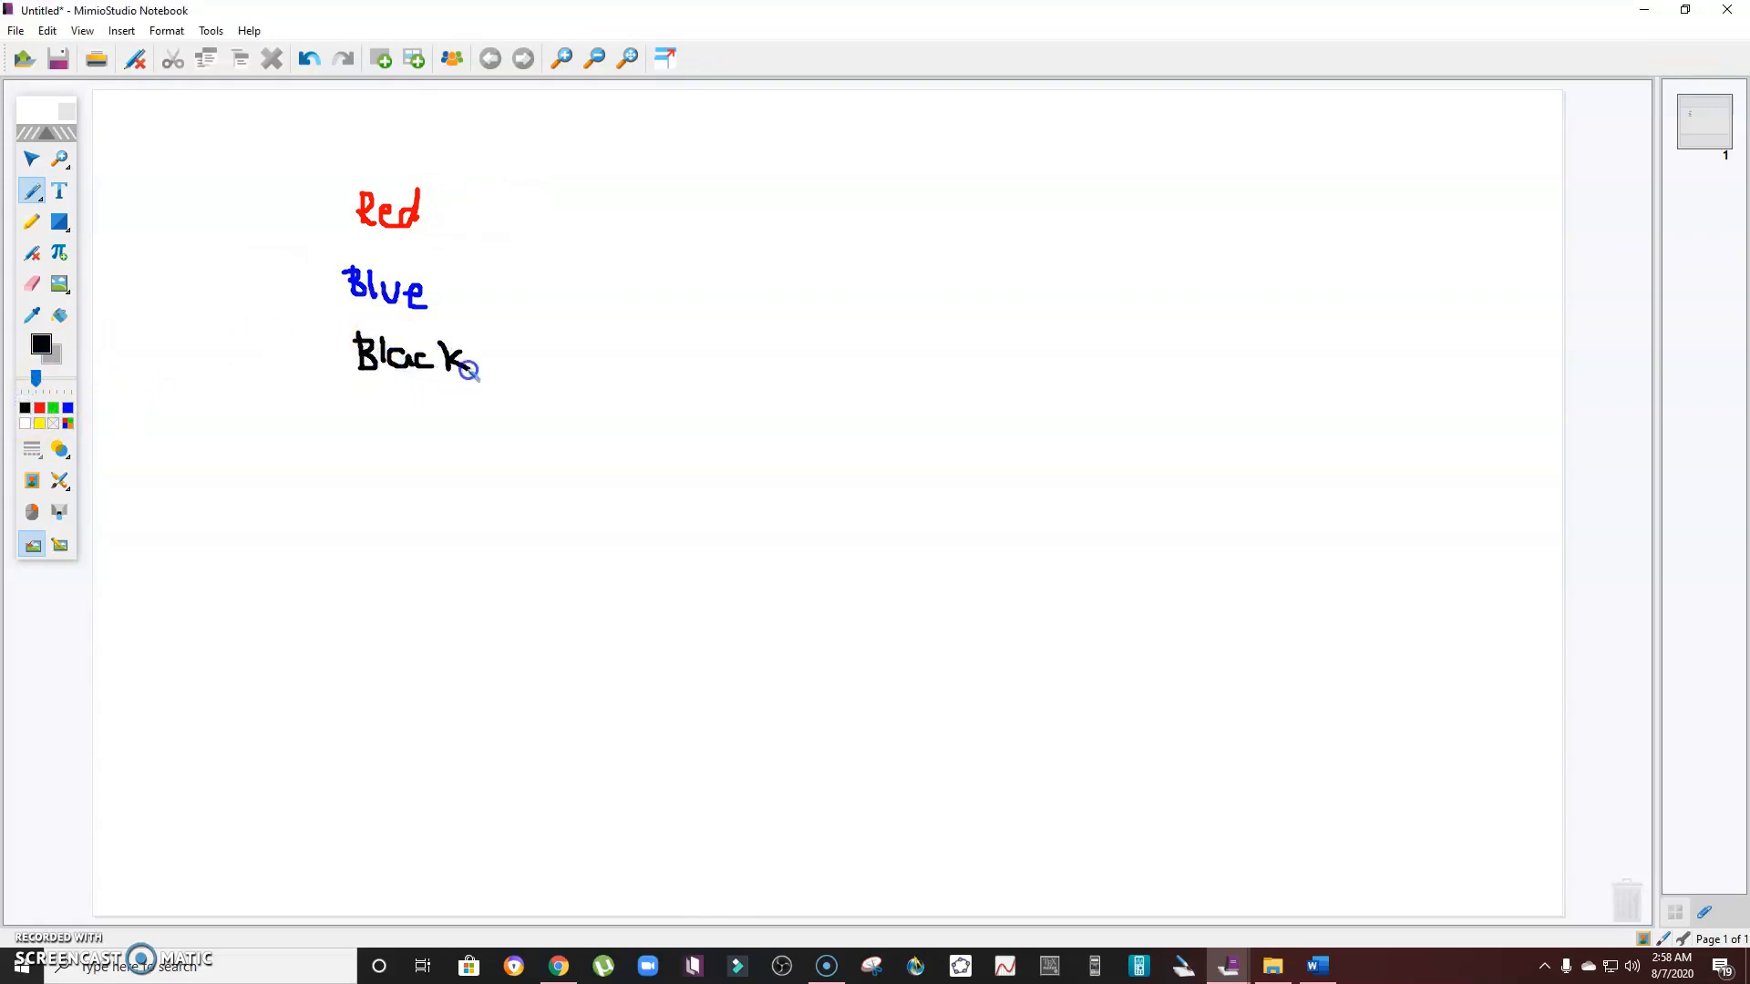
- Highlight the word Black in green and the word Blue in red with the Highlighter
{"action": "left_click", "coordinate": [31, 222]}
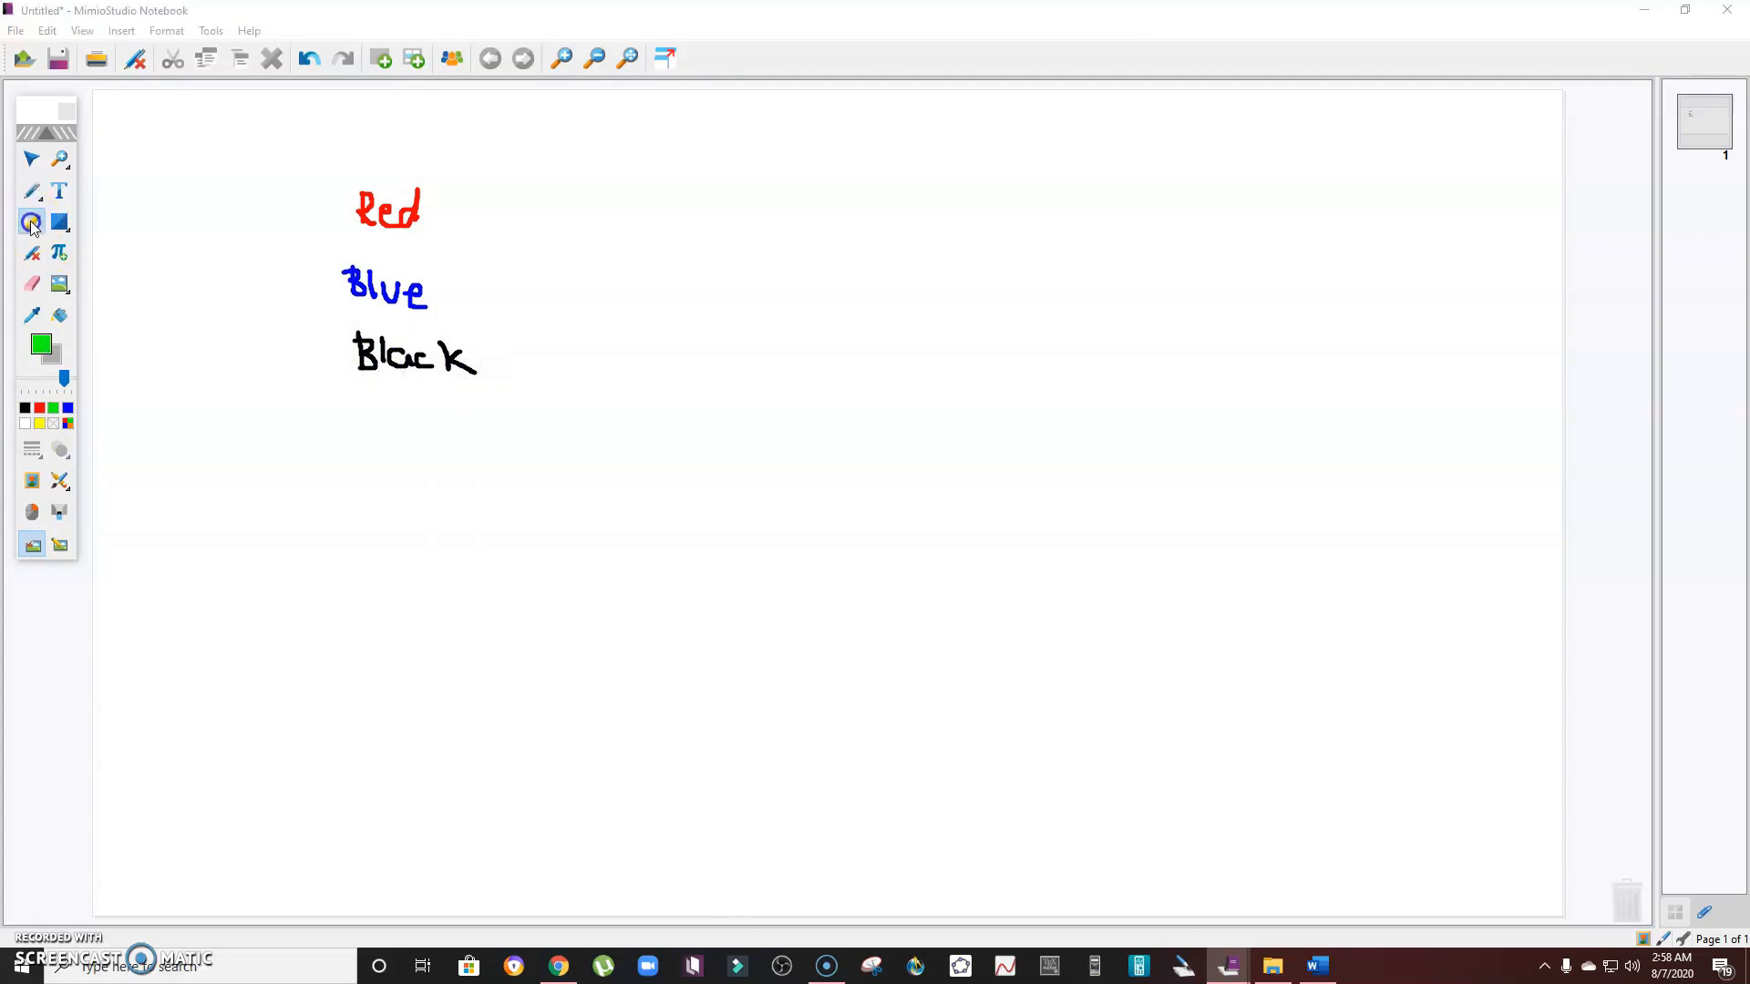
{"action": "left_click_drag", "start_coordinate": [346, 352], "coordinate": [462, 353]}
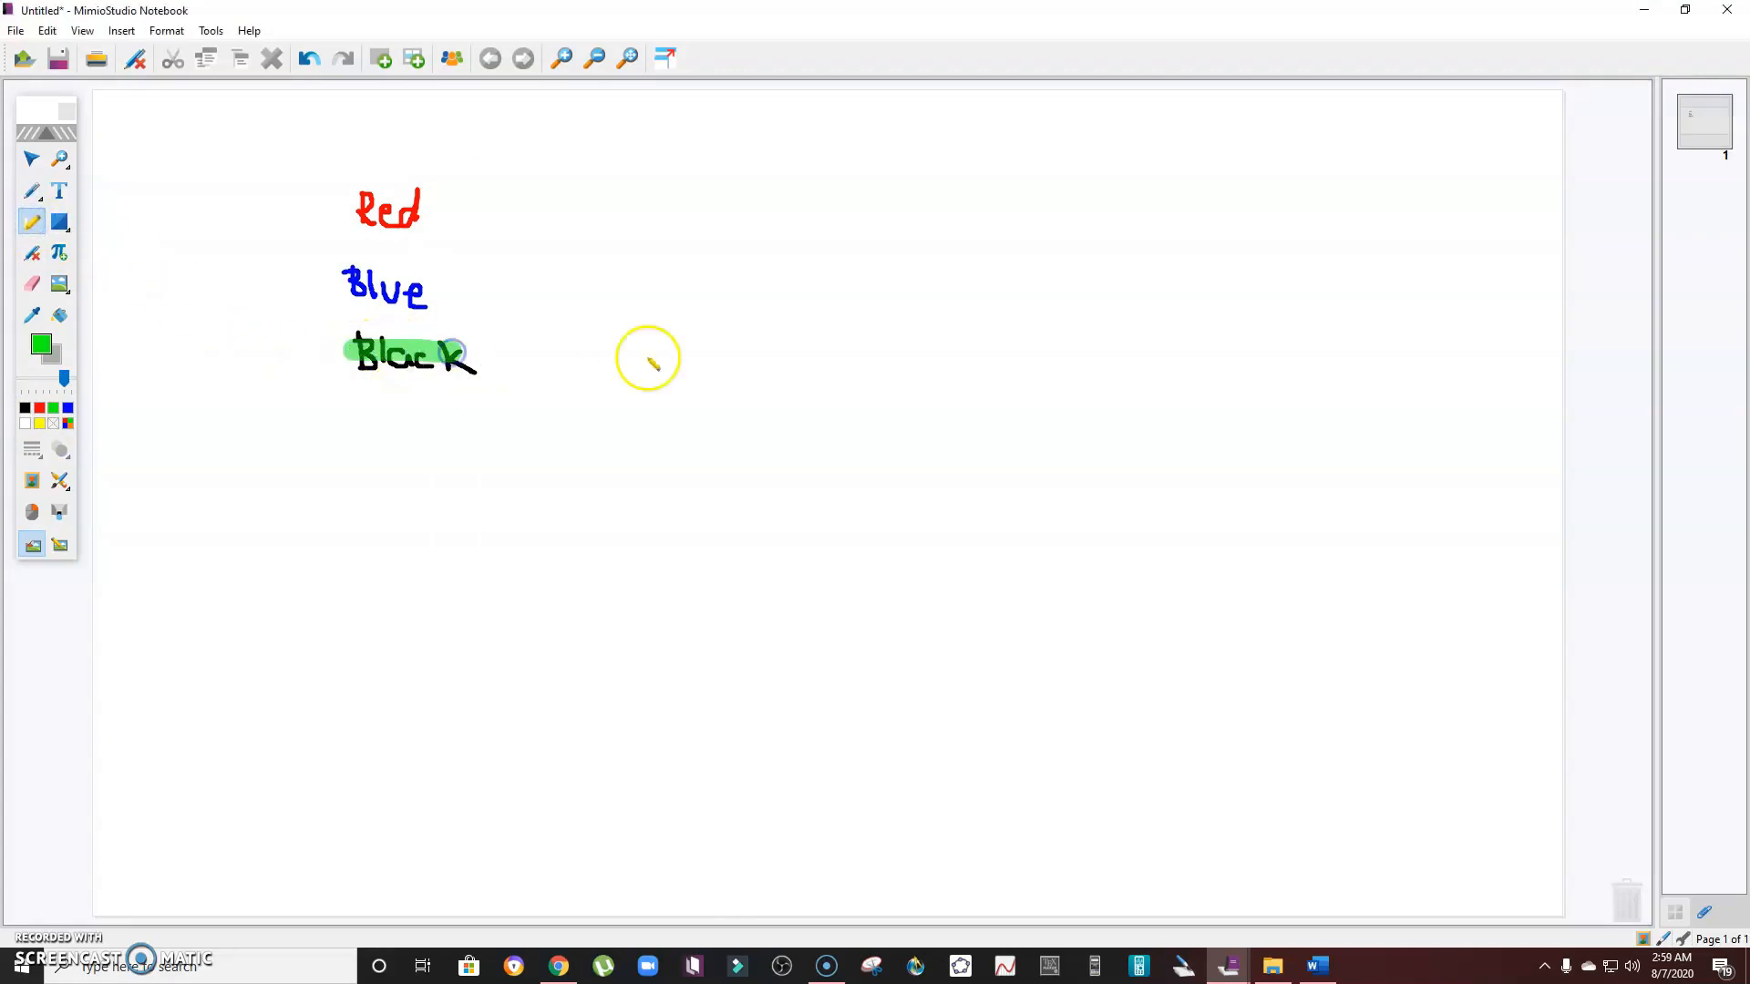
{"action": "left_click", "coordinate": [39, 408]}
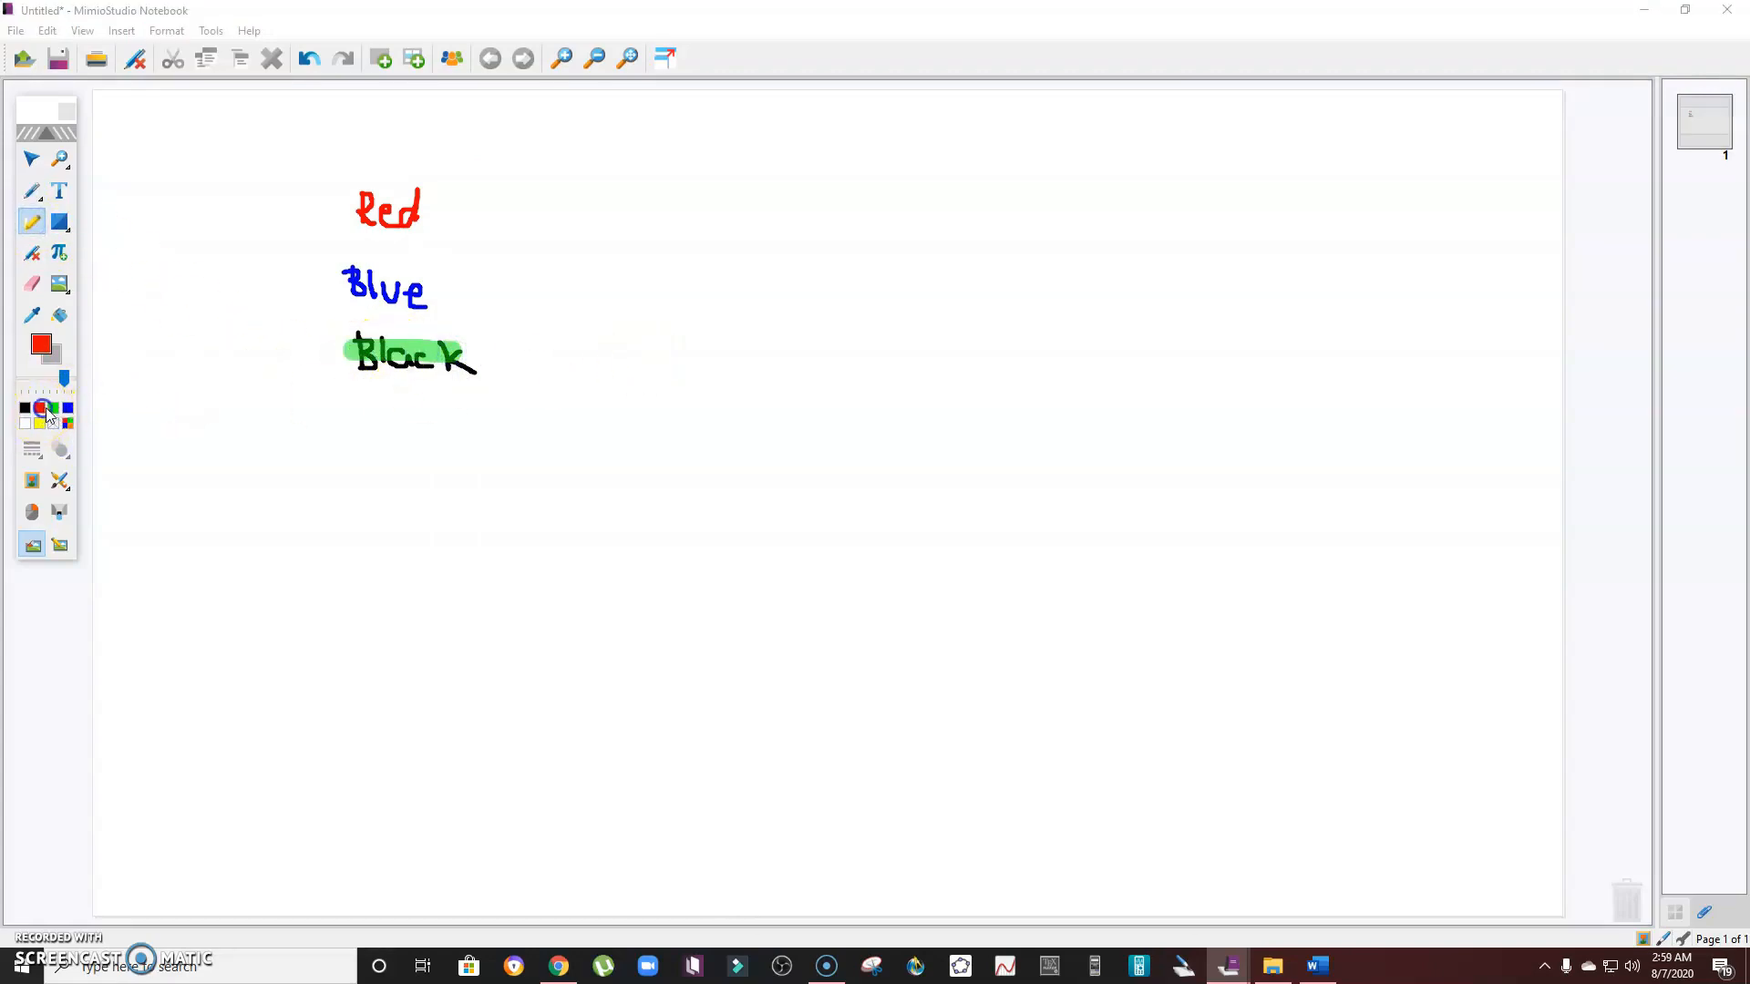
{"action": "left_click_drag", "start_coordinate": [332, 287], "coordinate": [451, 293]}
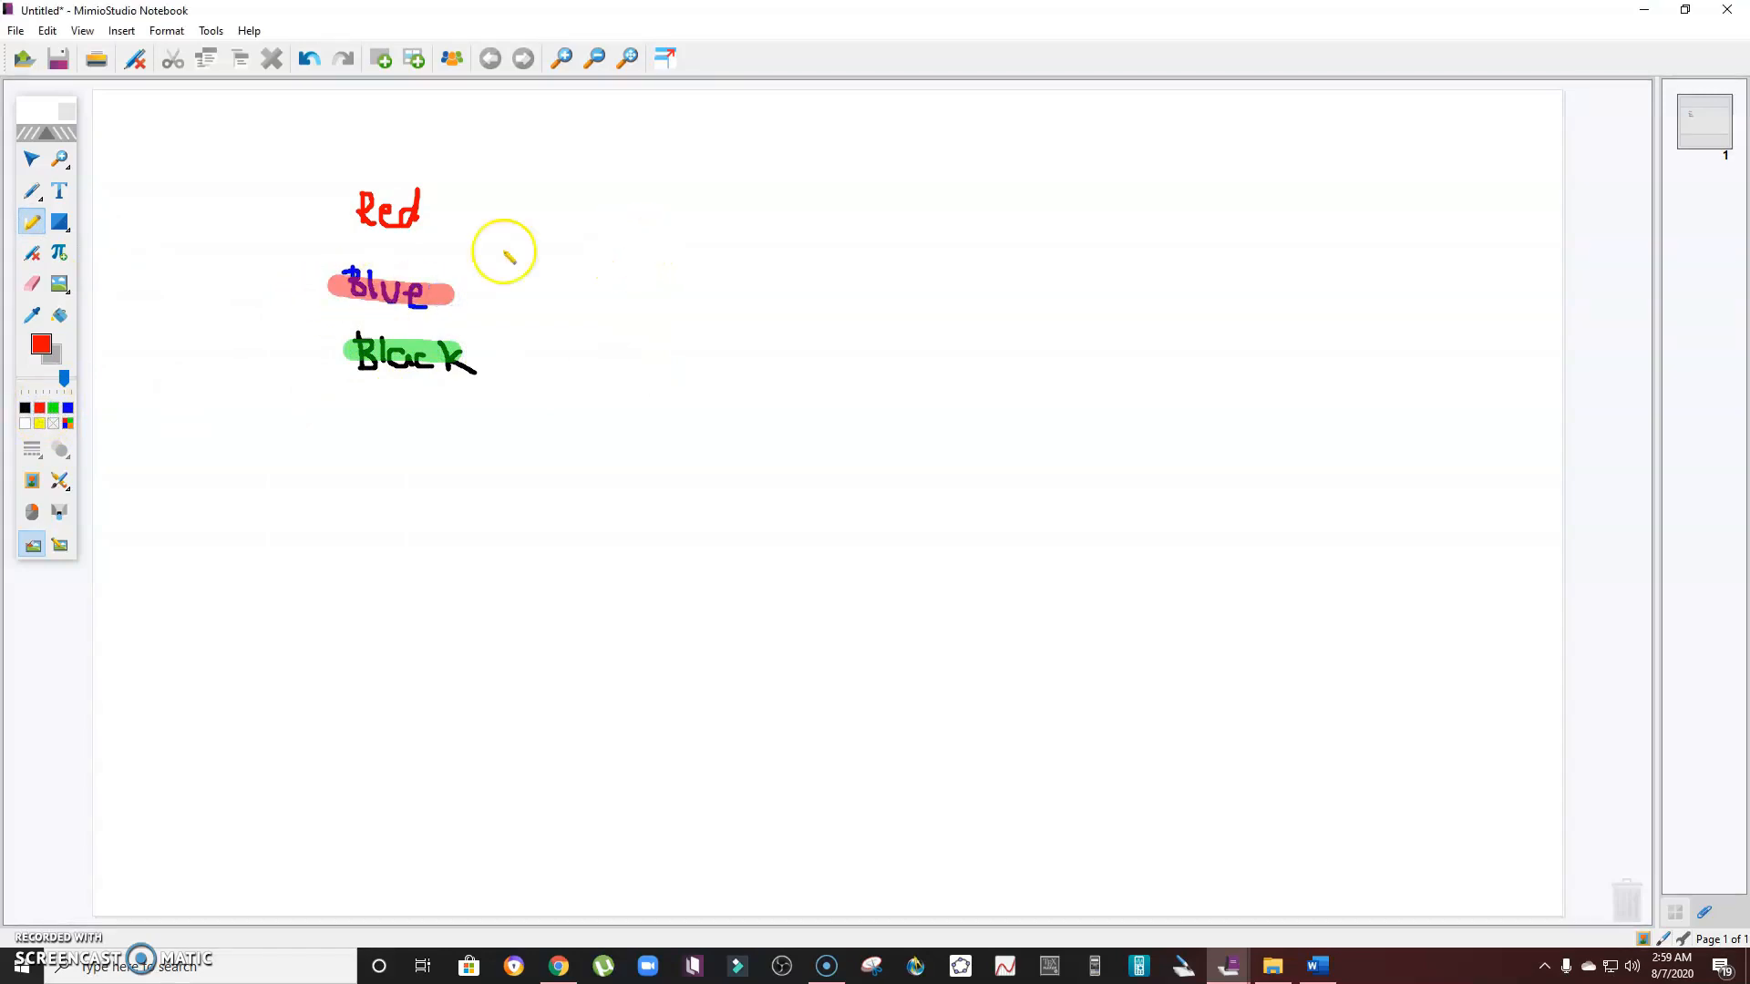
- Erase the highlighted word Blue with the Eraser tool
{"action": "left_click", "coordinate": [33, 289]}
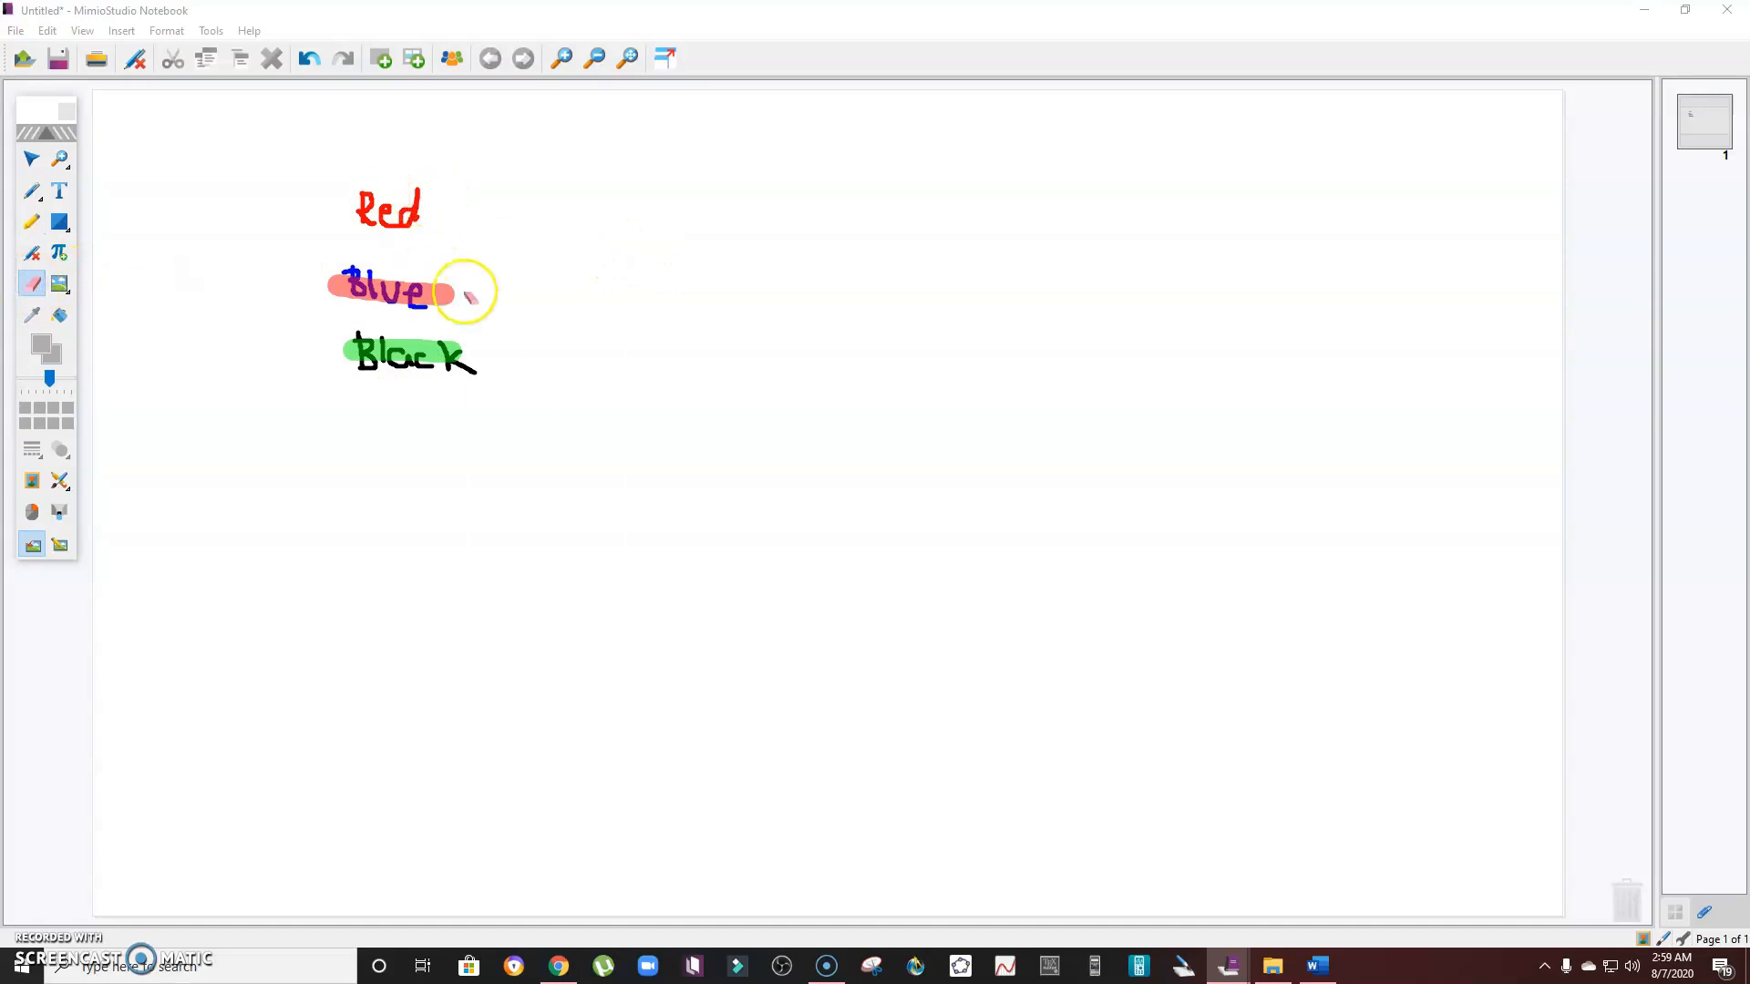
{"action": "mouse_move", "coordinate": [451, 279]}
{"action": "left_mouse_down"}
{"action": "mouse_move", "coordinate": [374, 274]}
{"action": "mouse_move", "coordinate": [417, 292]}
{"action": "left_mouse_up"}
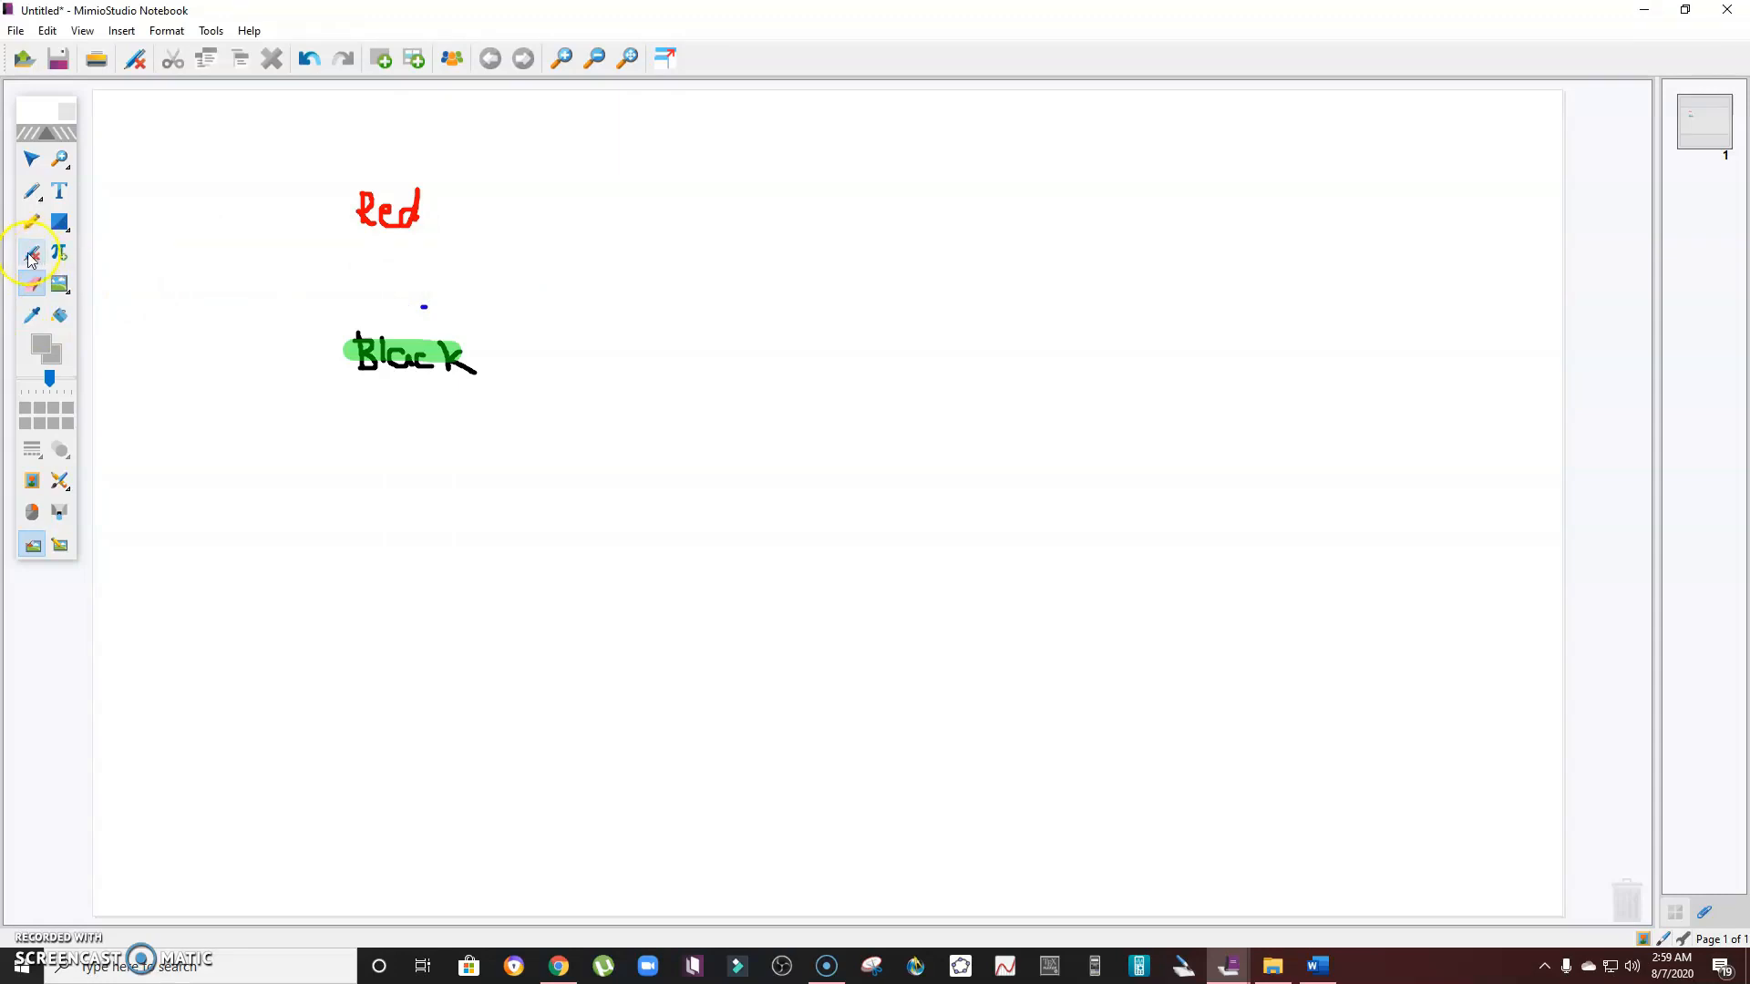
- Clear the page and draw a wide text box across the top reading Problem 1: with the Text tool
{"action": "left_click", "coordinate": [32, 256]}
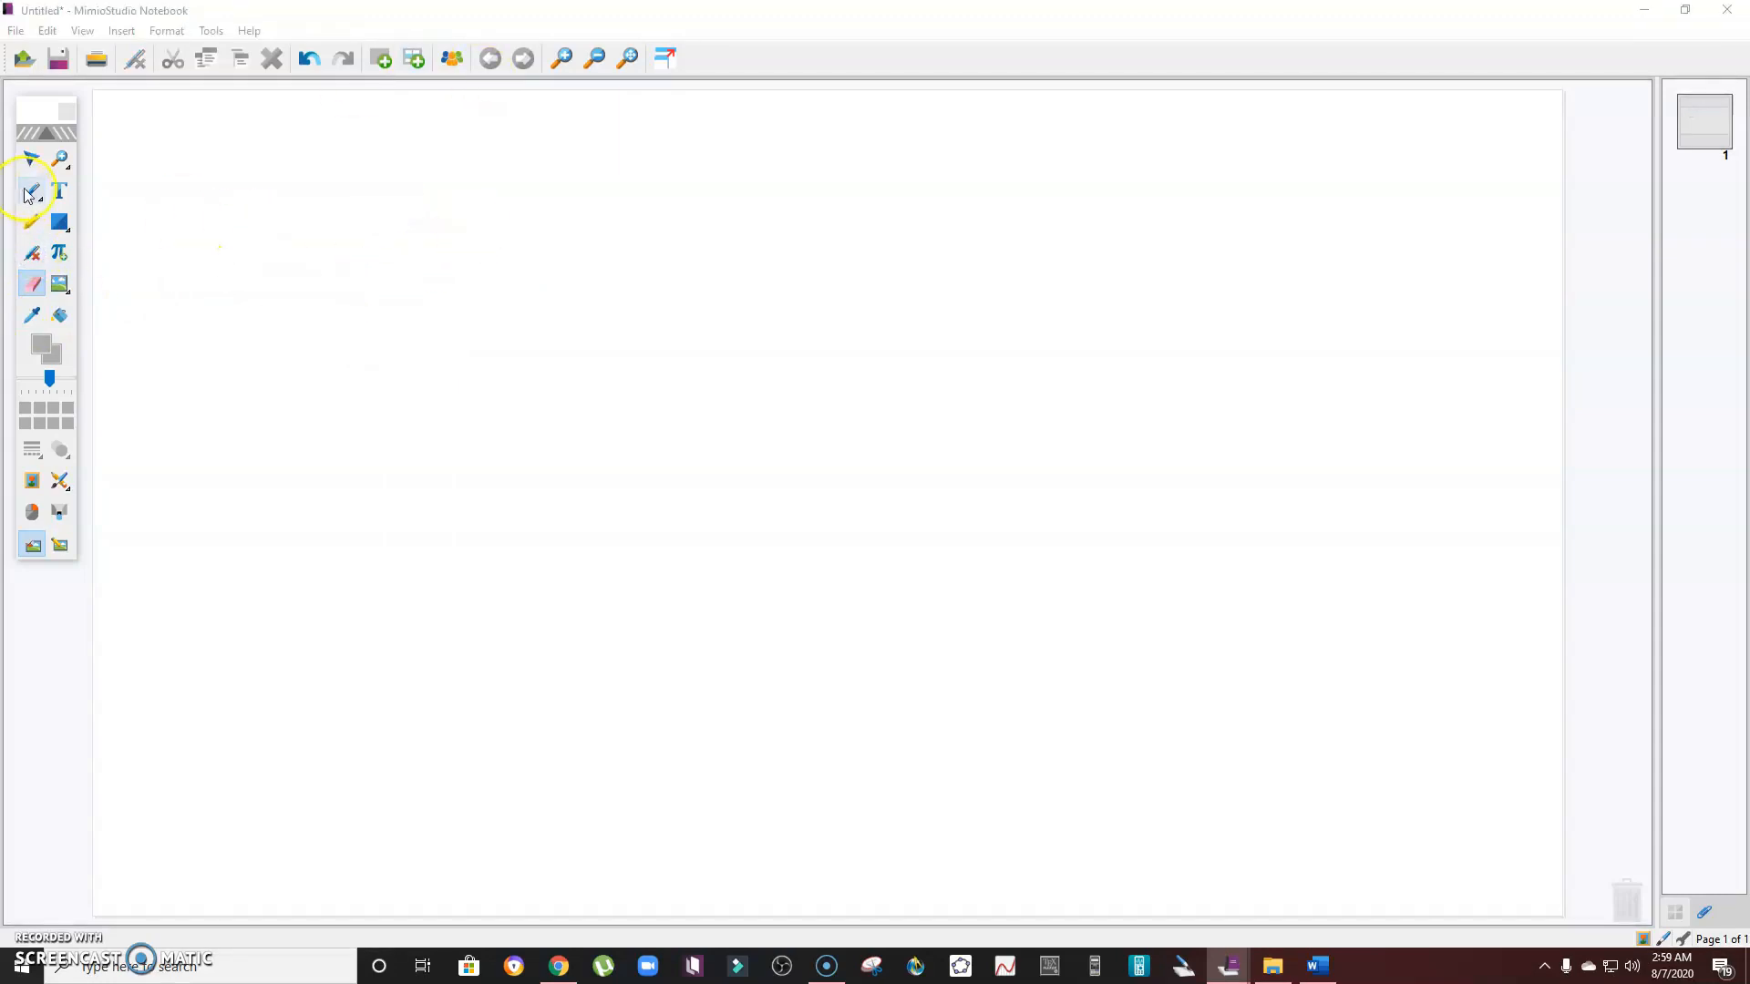
{"action": "left_click", "coordinate": [30, 193]}
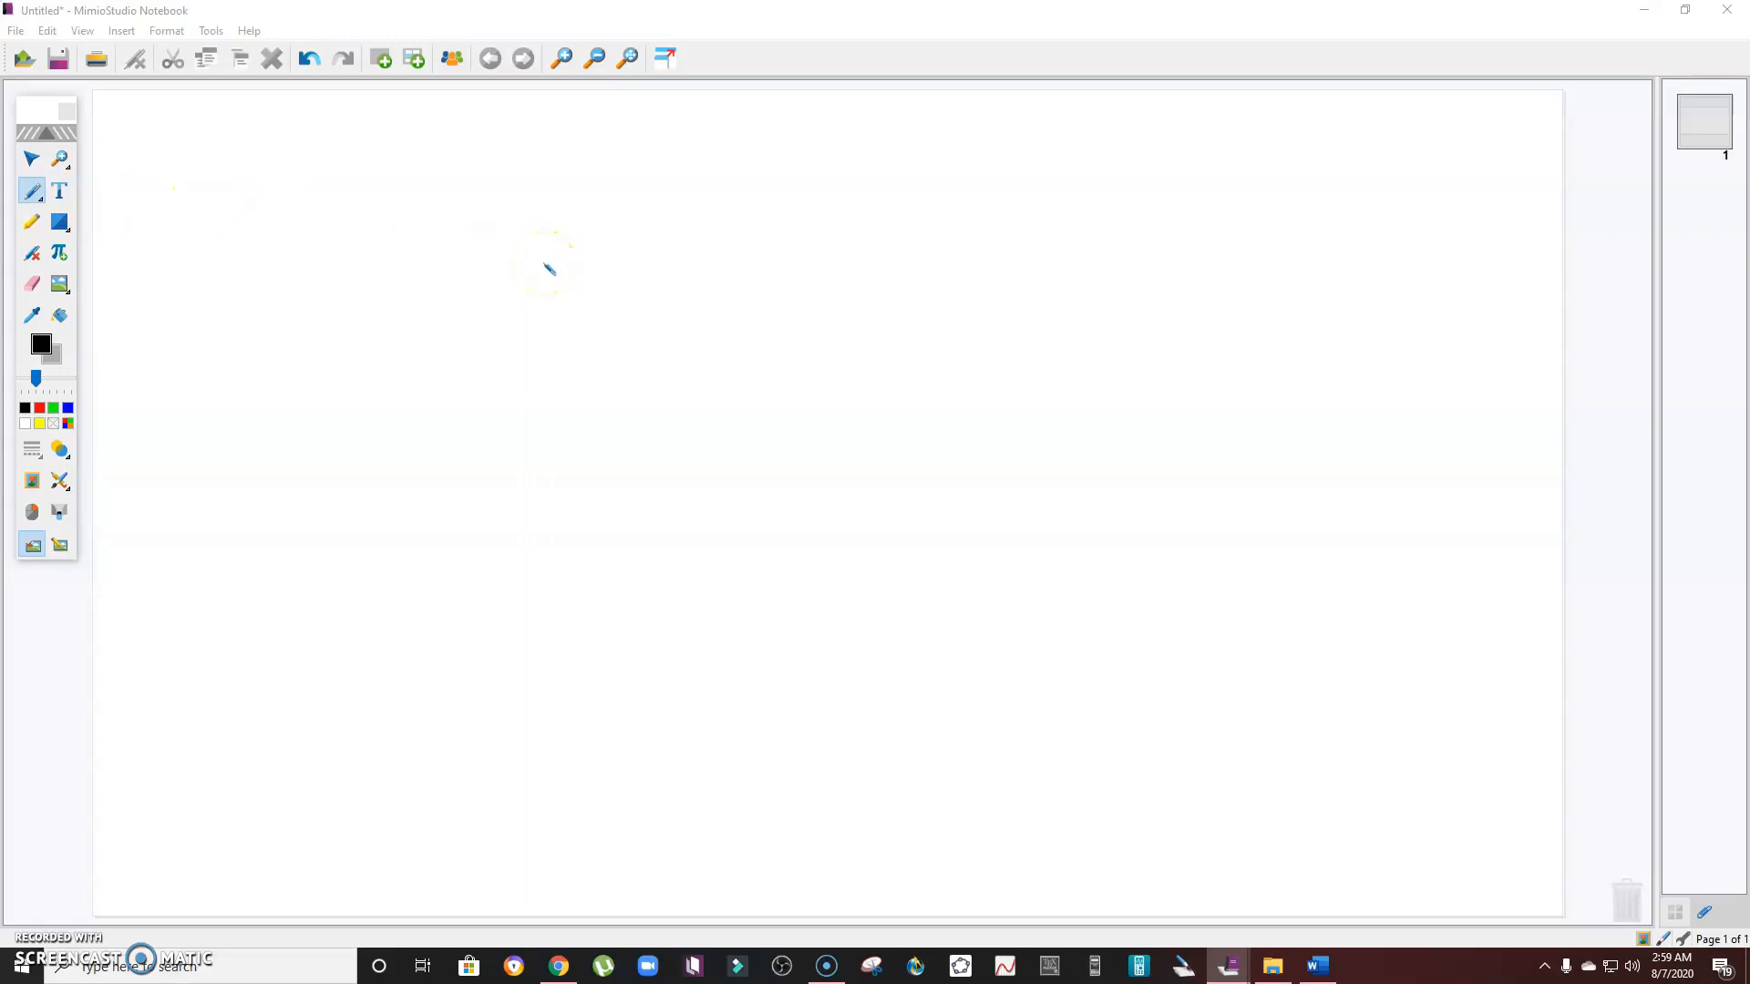
{"action": "left_click", "coordinate": [59, 191]}
{"action": "left_click_drag", "start_coordinate": [146, 155], "coordinate": [1025, 264]}
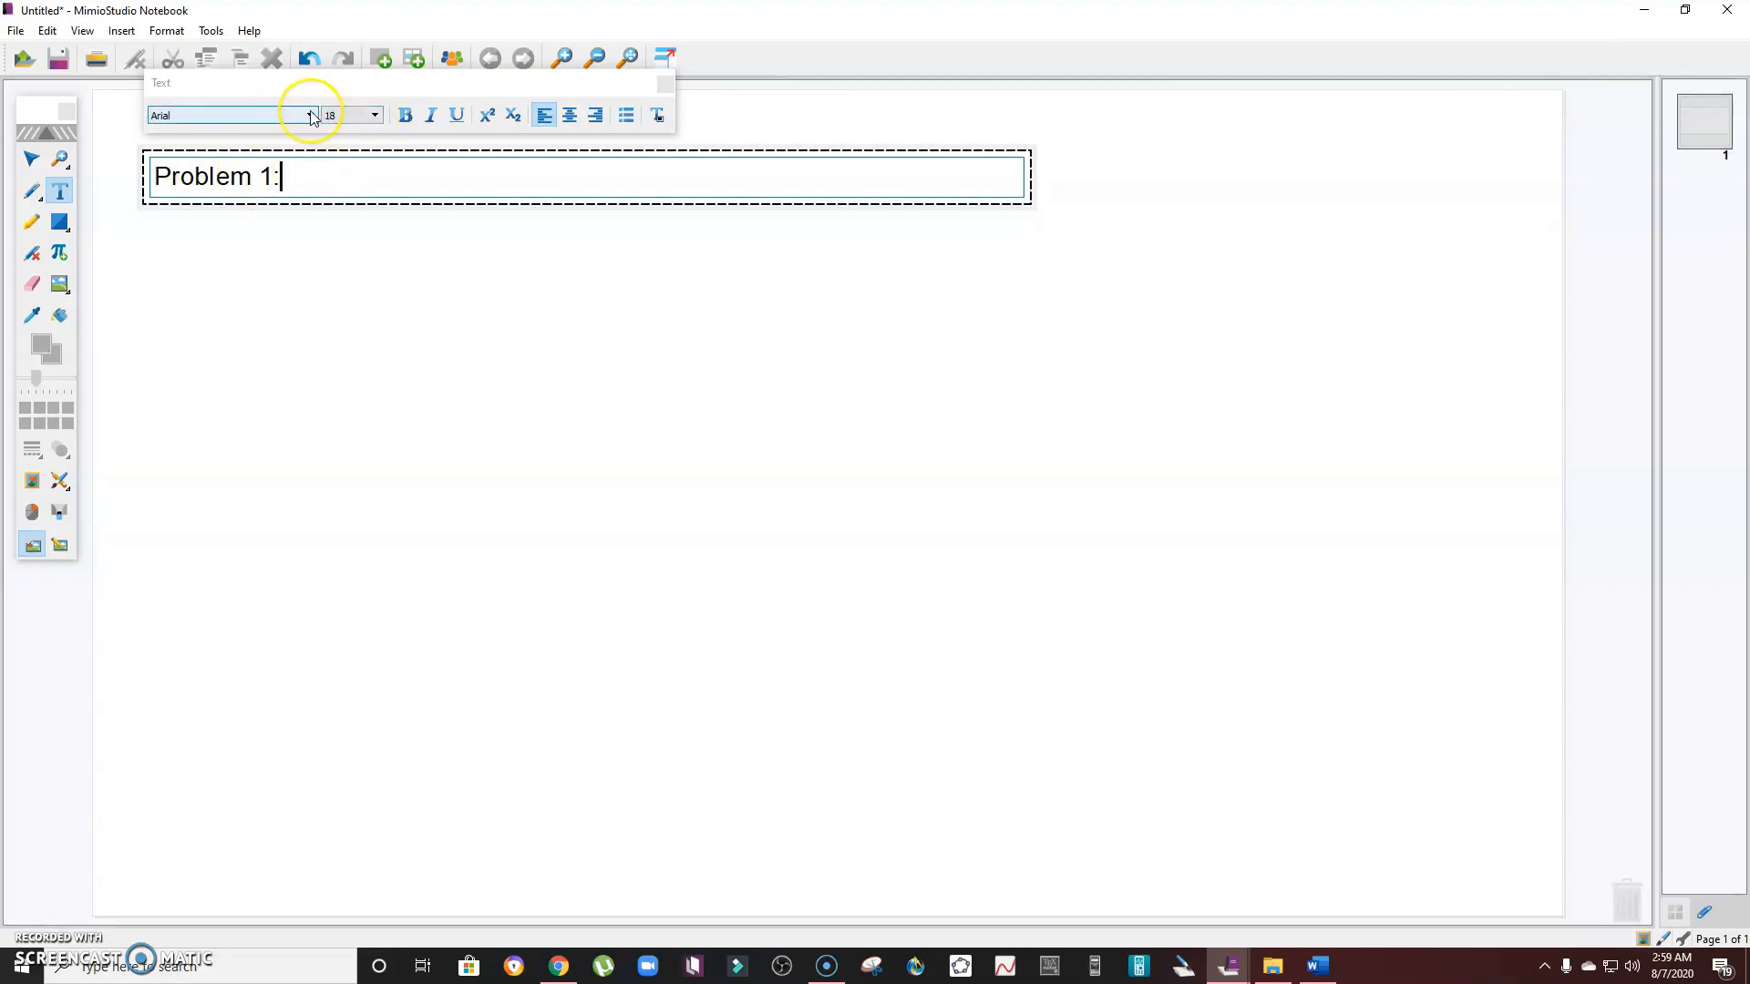
- Select all the text in the box and color it dark red (#aa0000)
{"action": "left_click", "coordinate": [657, 116]}
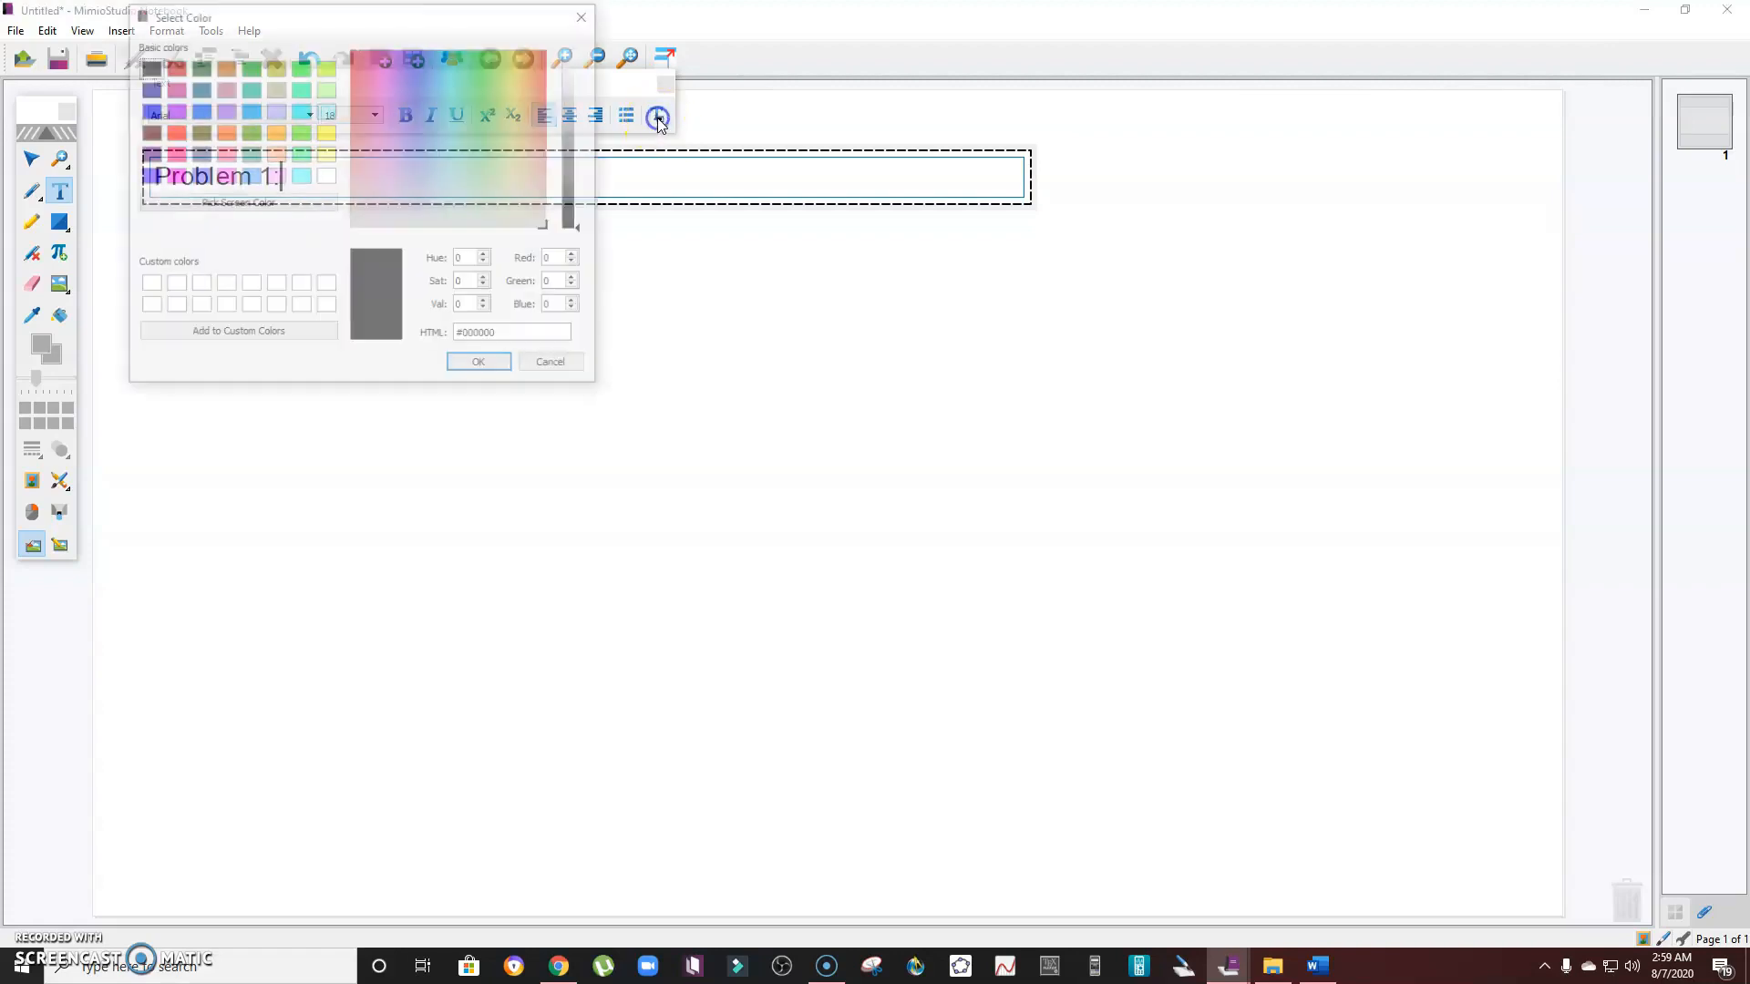
{"action": "left_click", "coordinate": [173, 66]}
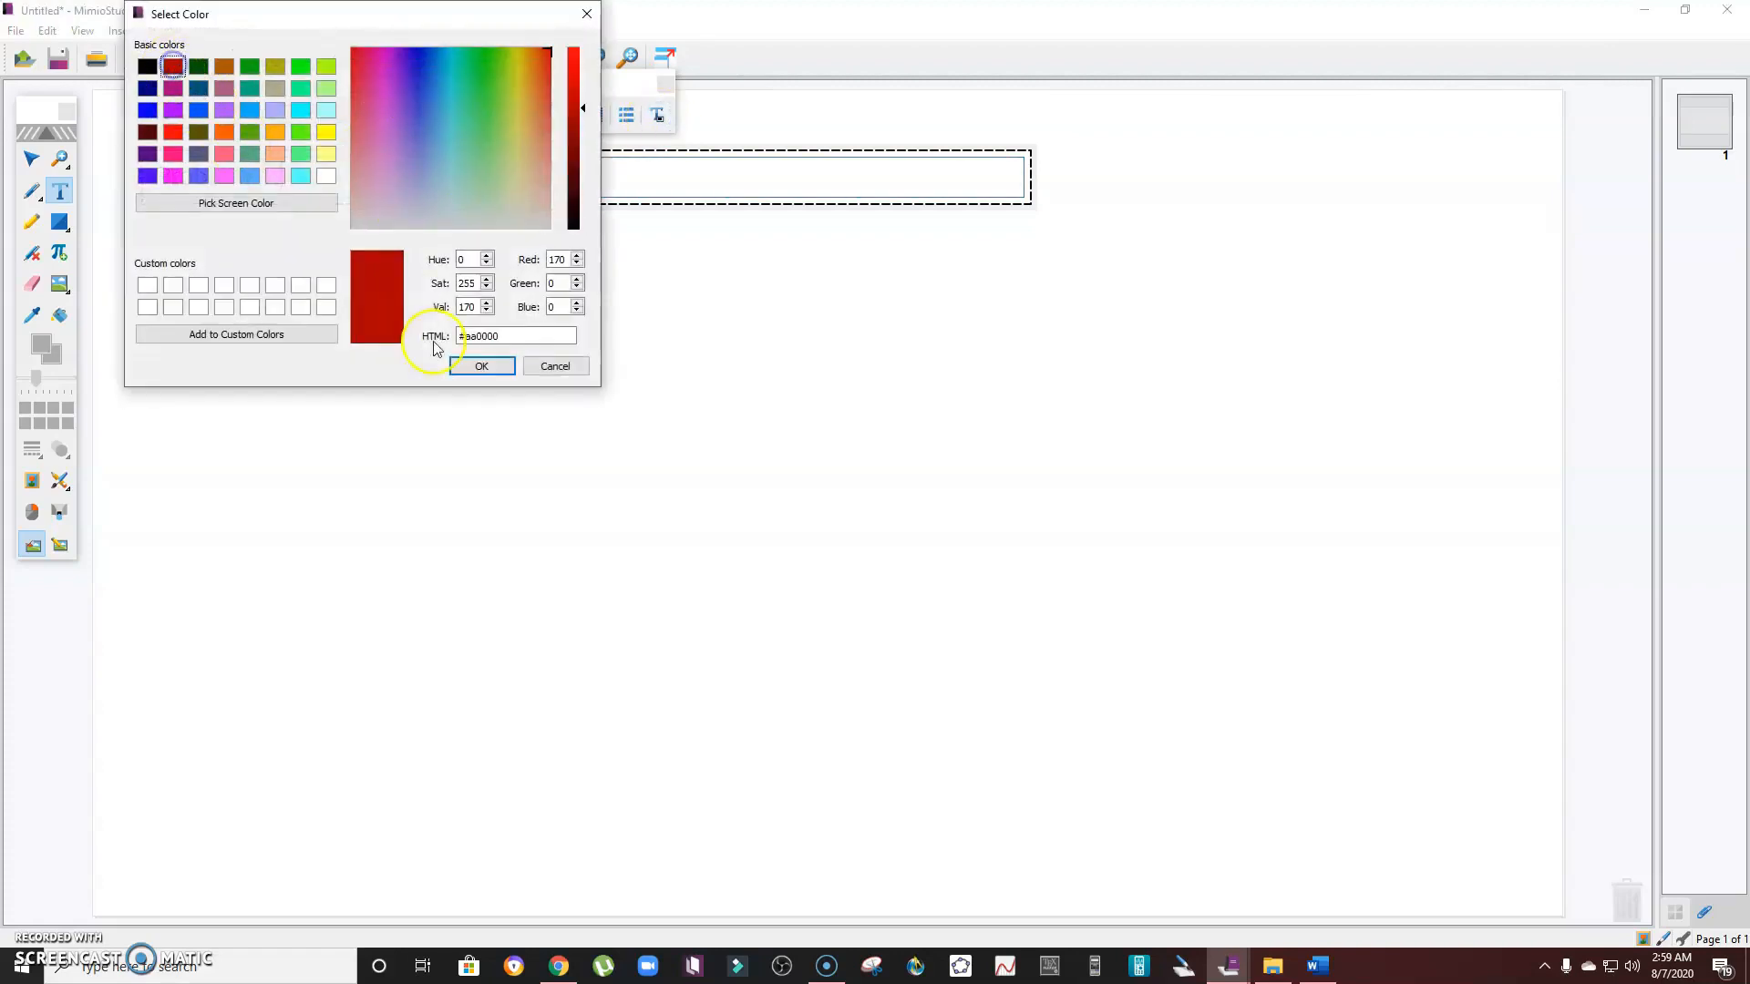
{"action": "left_click", "coordinate": [481, 366]}
{"action": "key", "text": "ctrl+a"}
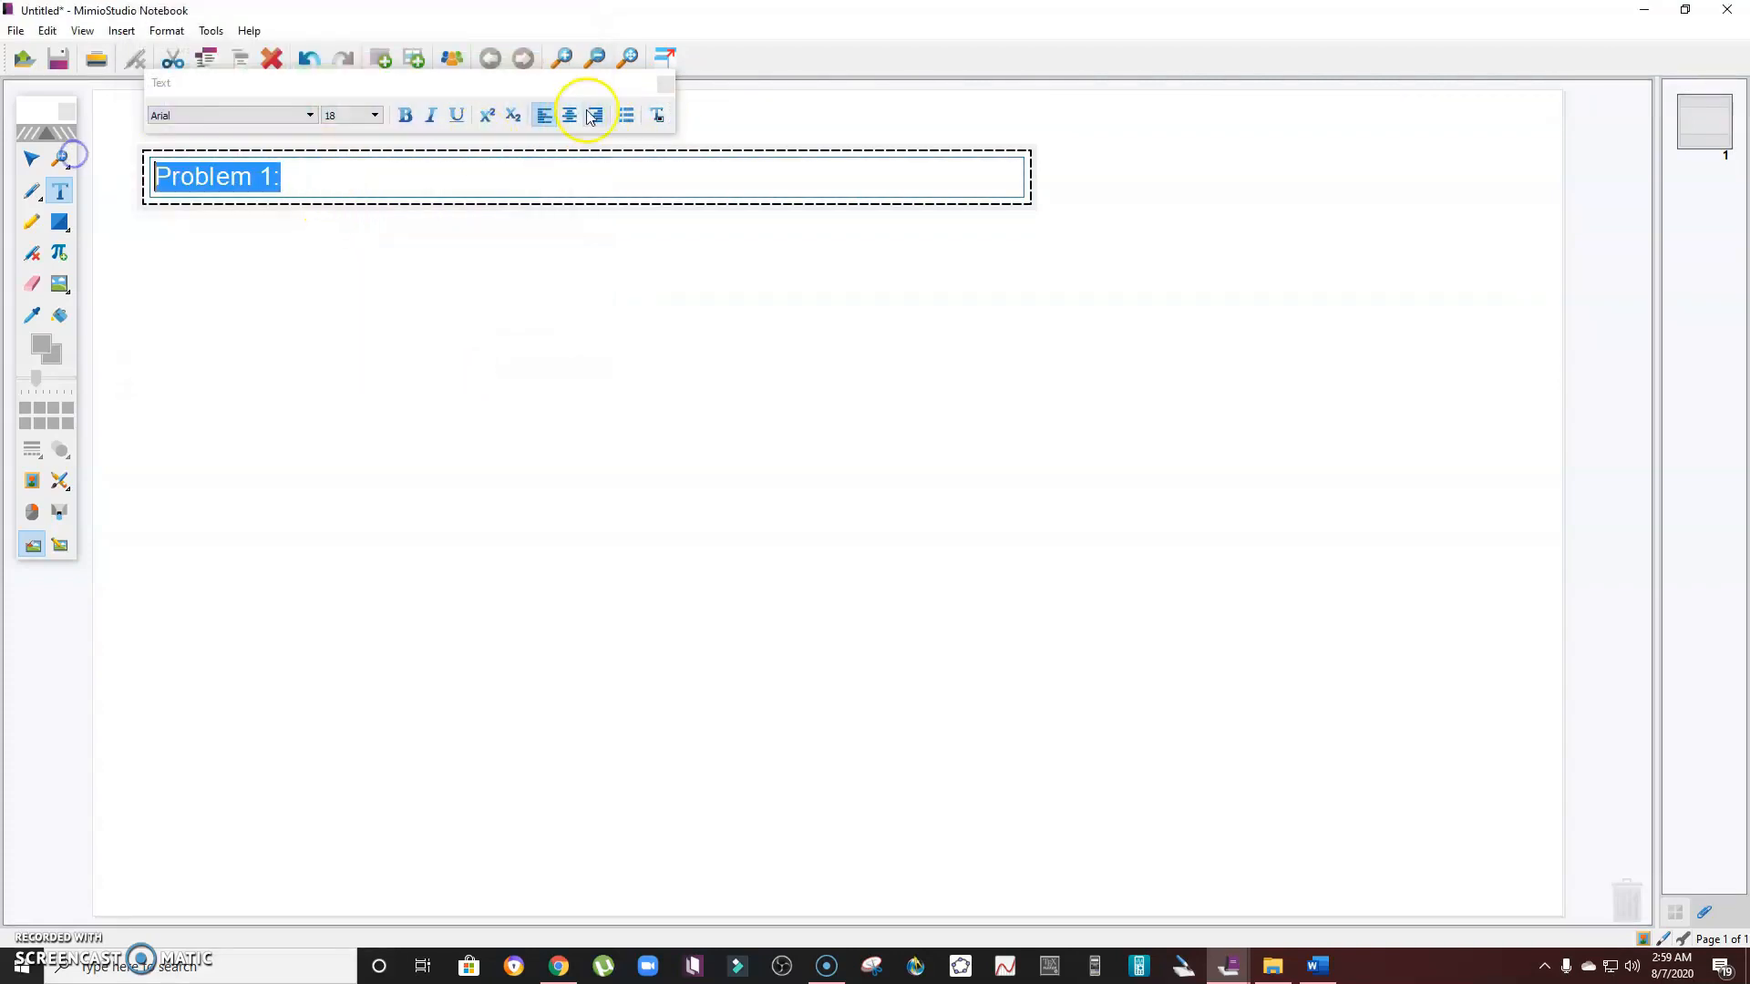
{"action": "left_click", "coordinate": [656, 115]}
{"action": "left_click", "coordinate": [173, 67]}
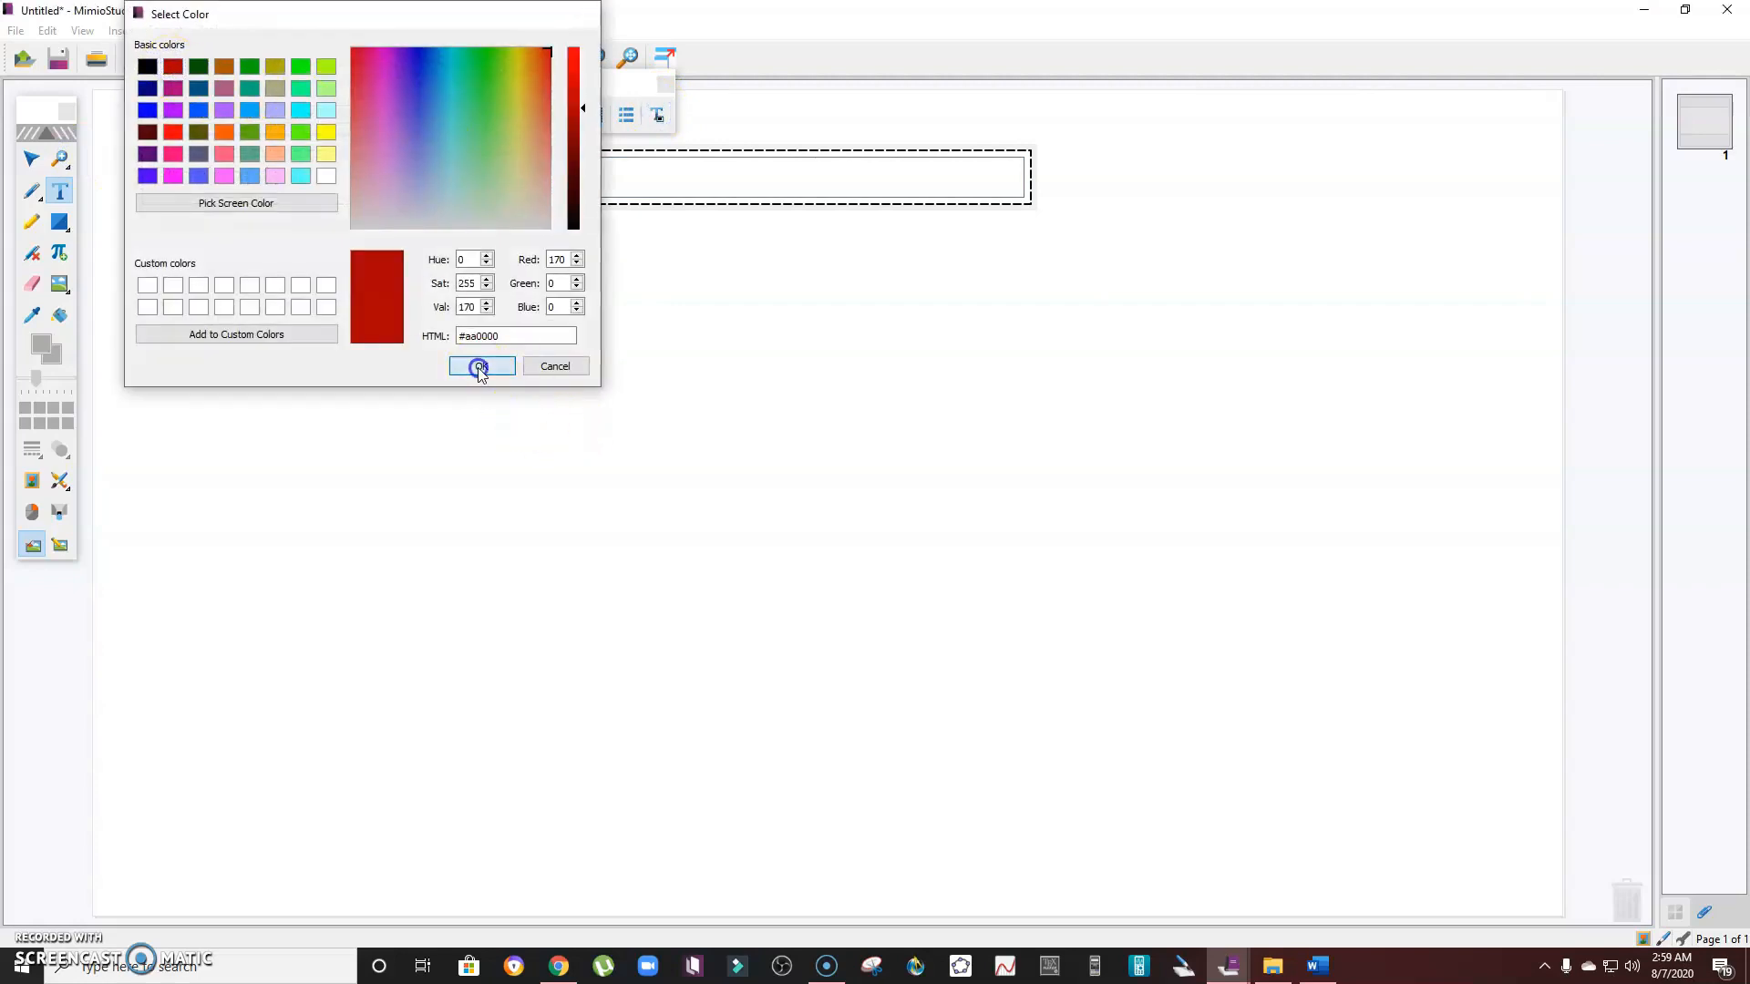
{"action": "left_click", "coordinate": [477, 366]}
{"action": "left_click", "coordinate": [368, 265]}
- Place the cursor after Problem 1:, then switch to Word and copy question 3's opening sentence, Suppose that a, b and c are three numbers with
{"action": "left_click", "coordinate": [272, 173]}
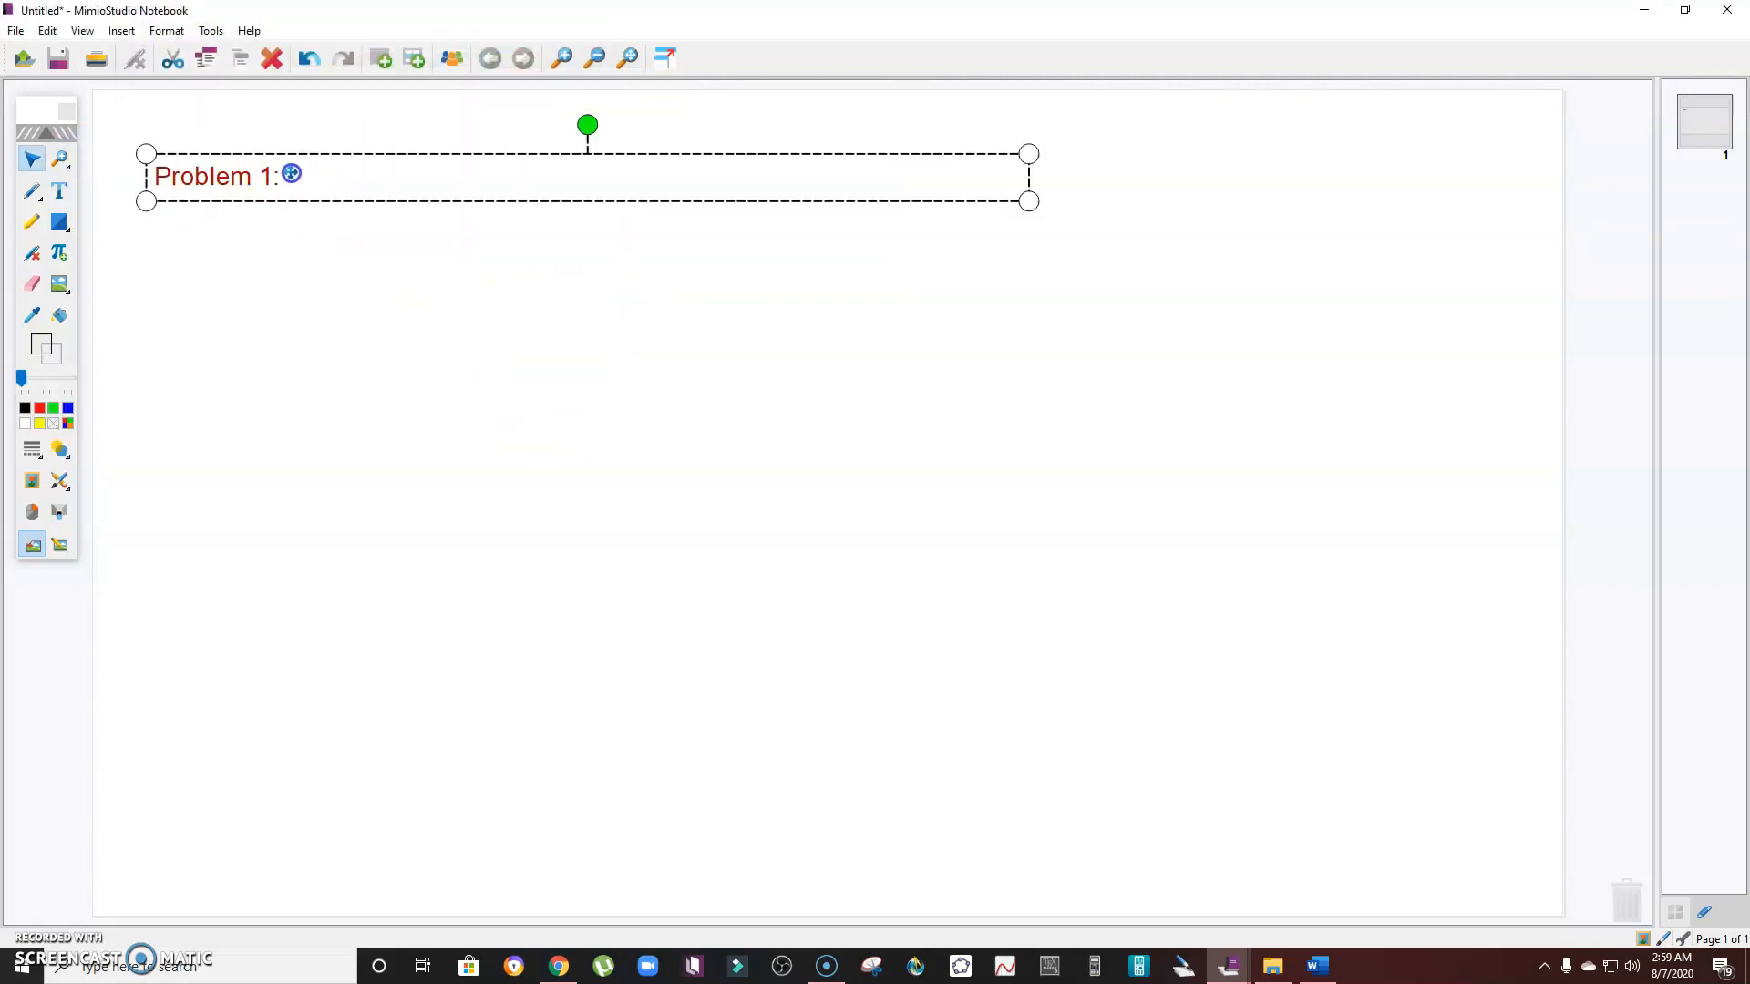
{"action": "left_click", "coordinate": [339, 168]}
{"action": "left_click", "coordinate": [321, 178]}
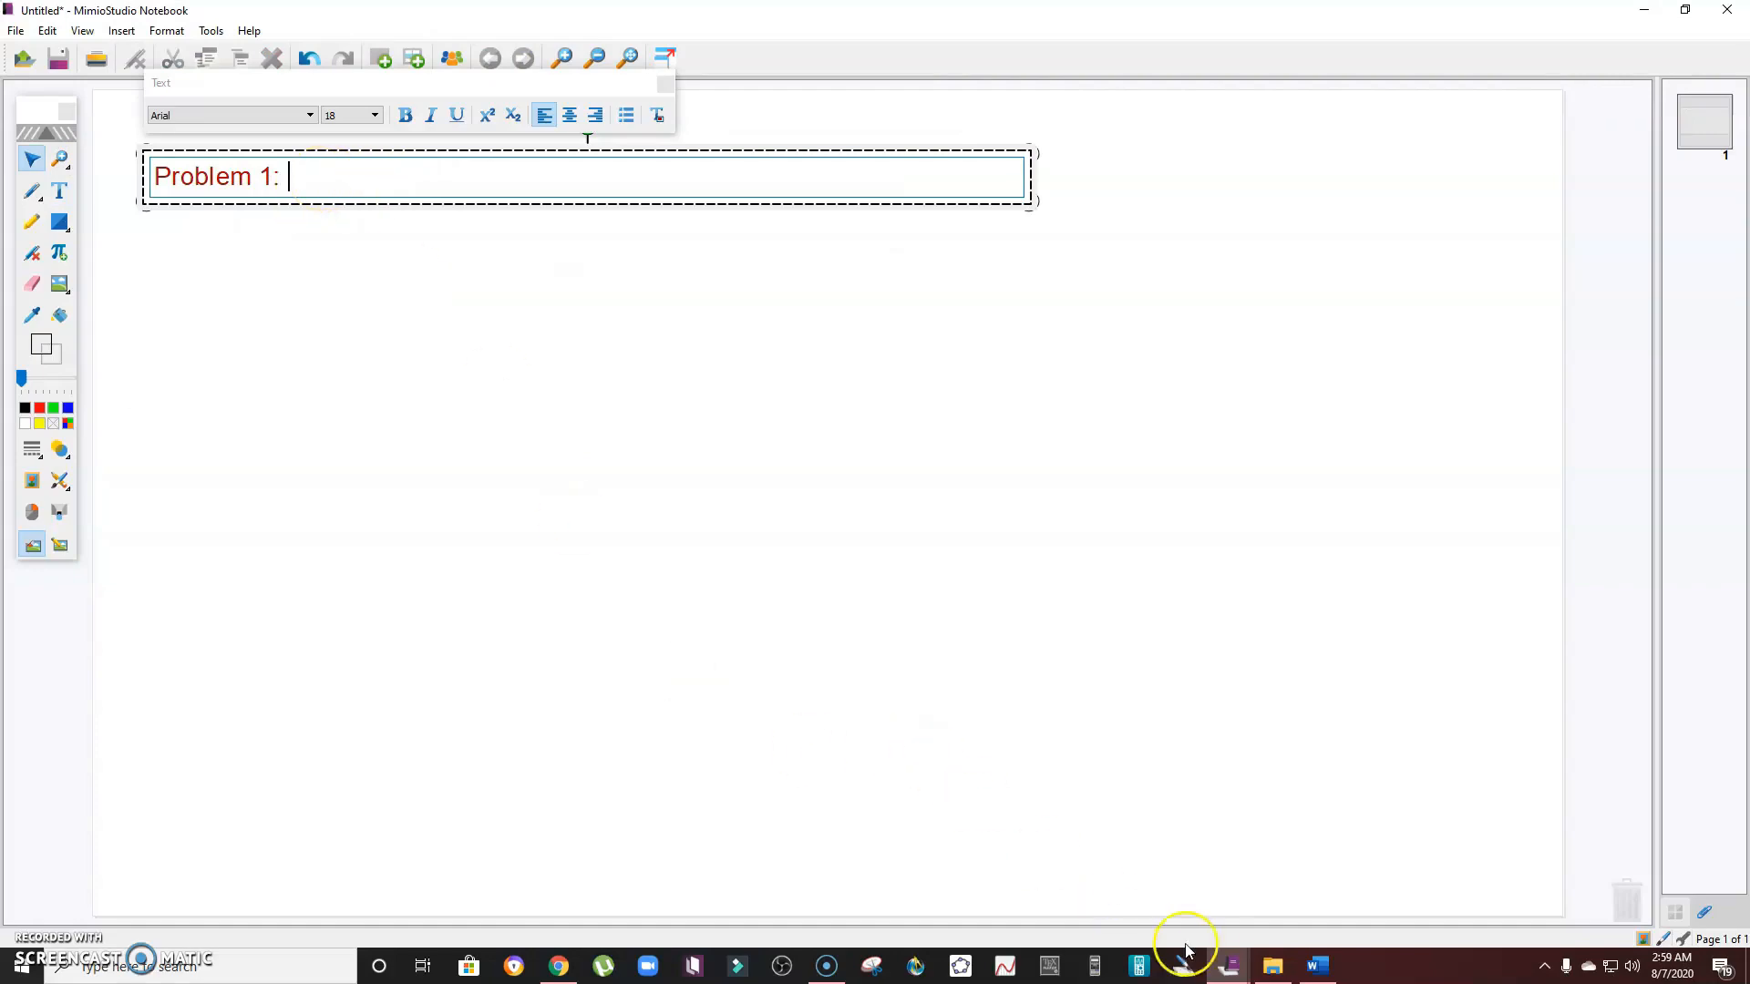
{"action": "left_click", "coordinate": [1317, 966]}
{"action": "scroll", "coordinate": [871, 702], "scroll_direction": "down", "scroll_amount": 12}
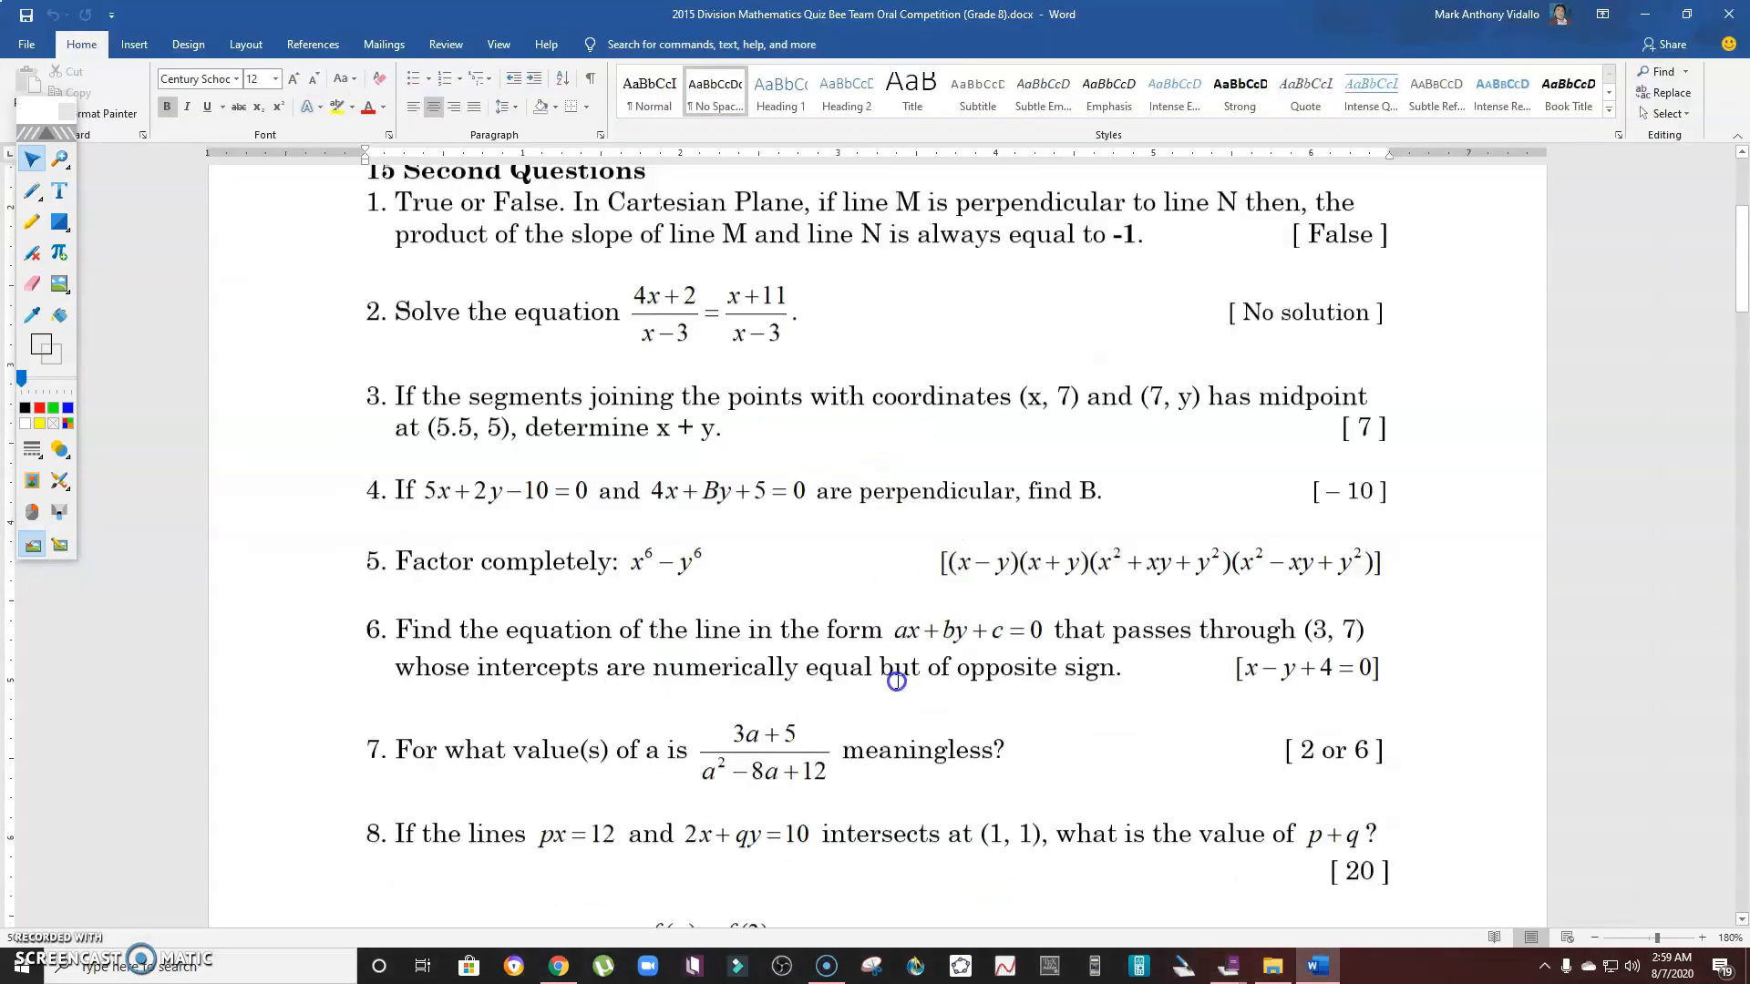
{"action": "scroll", "coordinate": [872, 702], "scroll_direction": "down", "scroll_amount": 12}
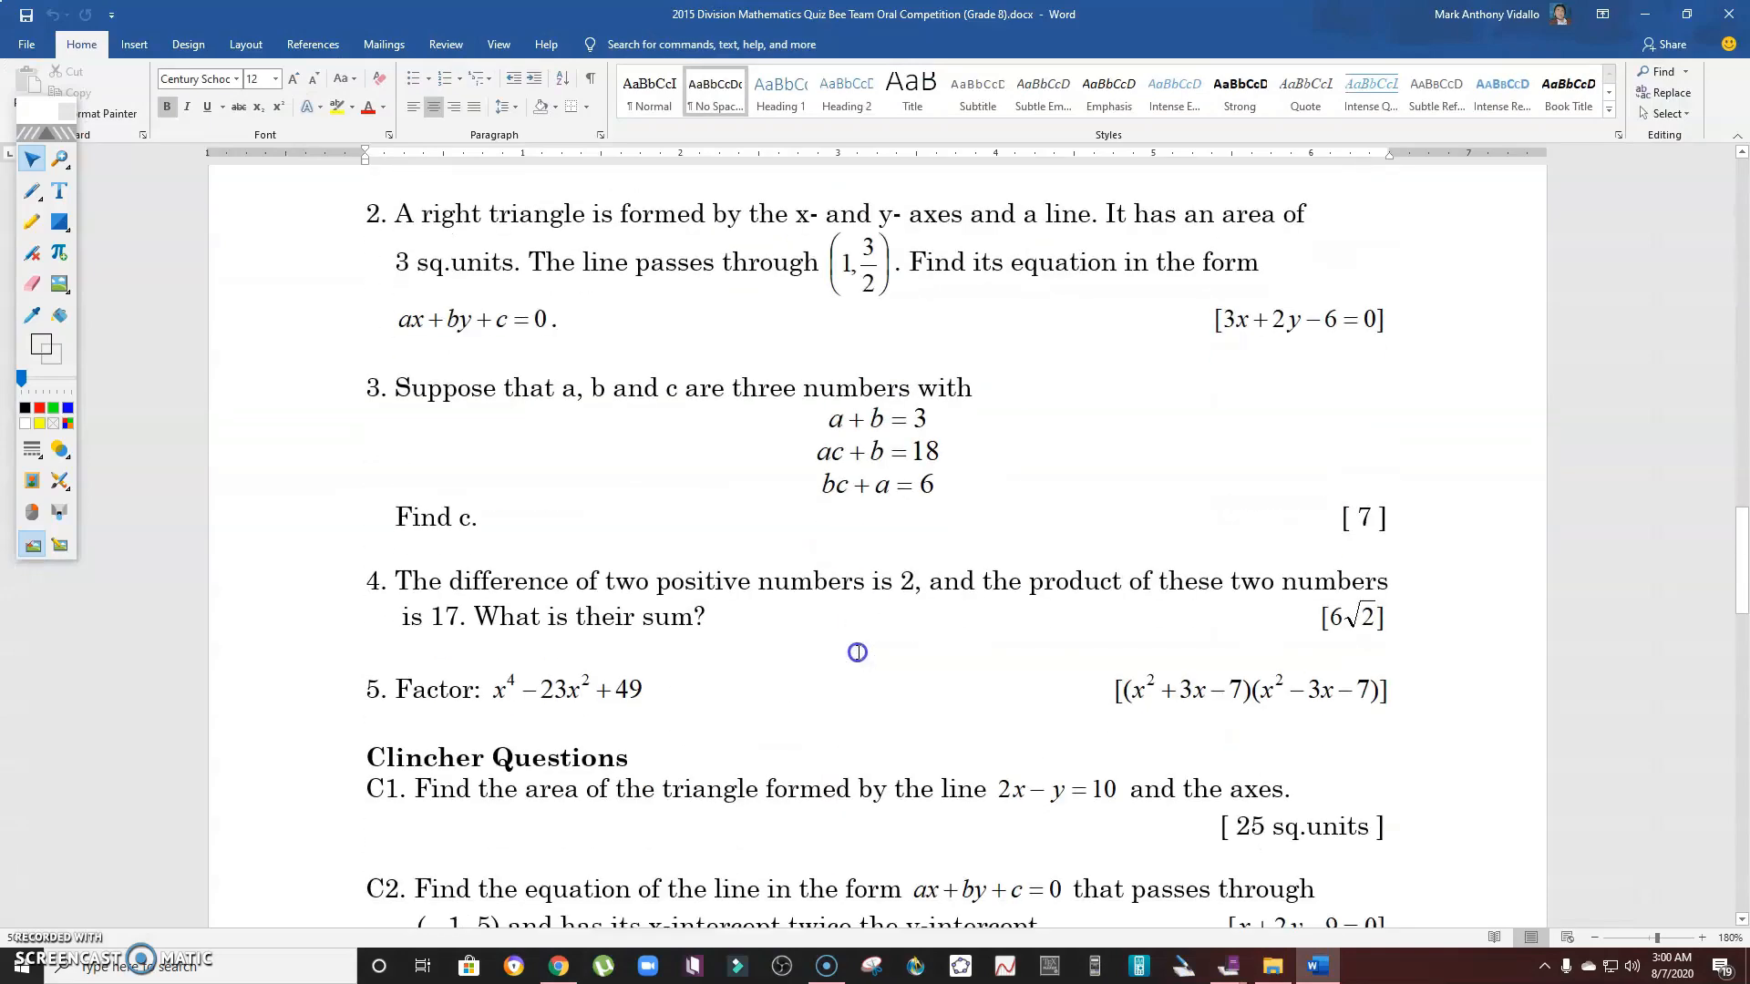
{"action": "left_click", "coordinate": [980, 381]}
{"action": "left_click_drag", "start_coordinate": [999, 389], "coordinate": [406, 386]}
{"action": "key", "text": "ctrl+c"}
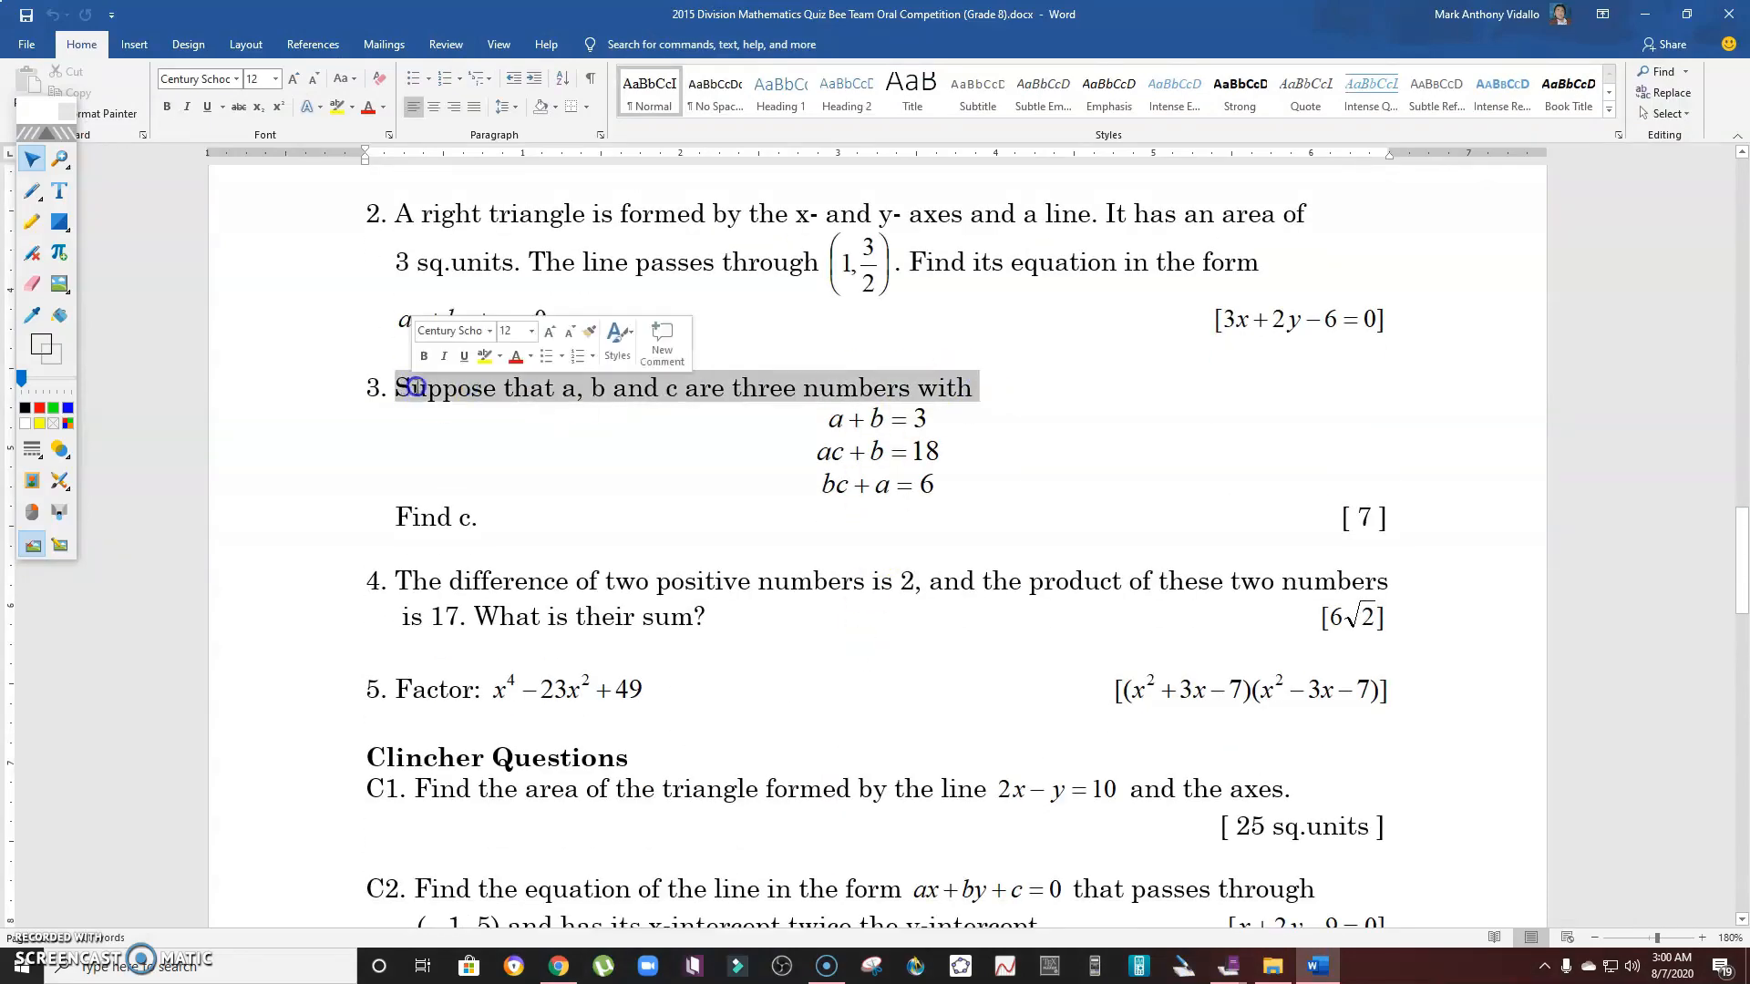
- Switch back to MimioStudio Notebook and paste the sentence after Problem 1: in the text box
{"action": "mouse_move", "coordinate": [1228, 966]}
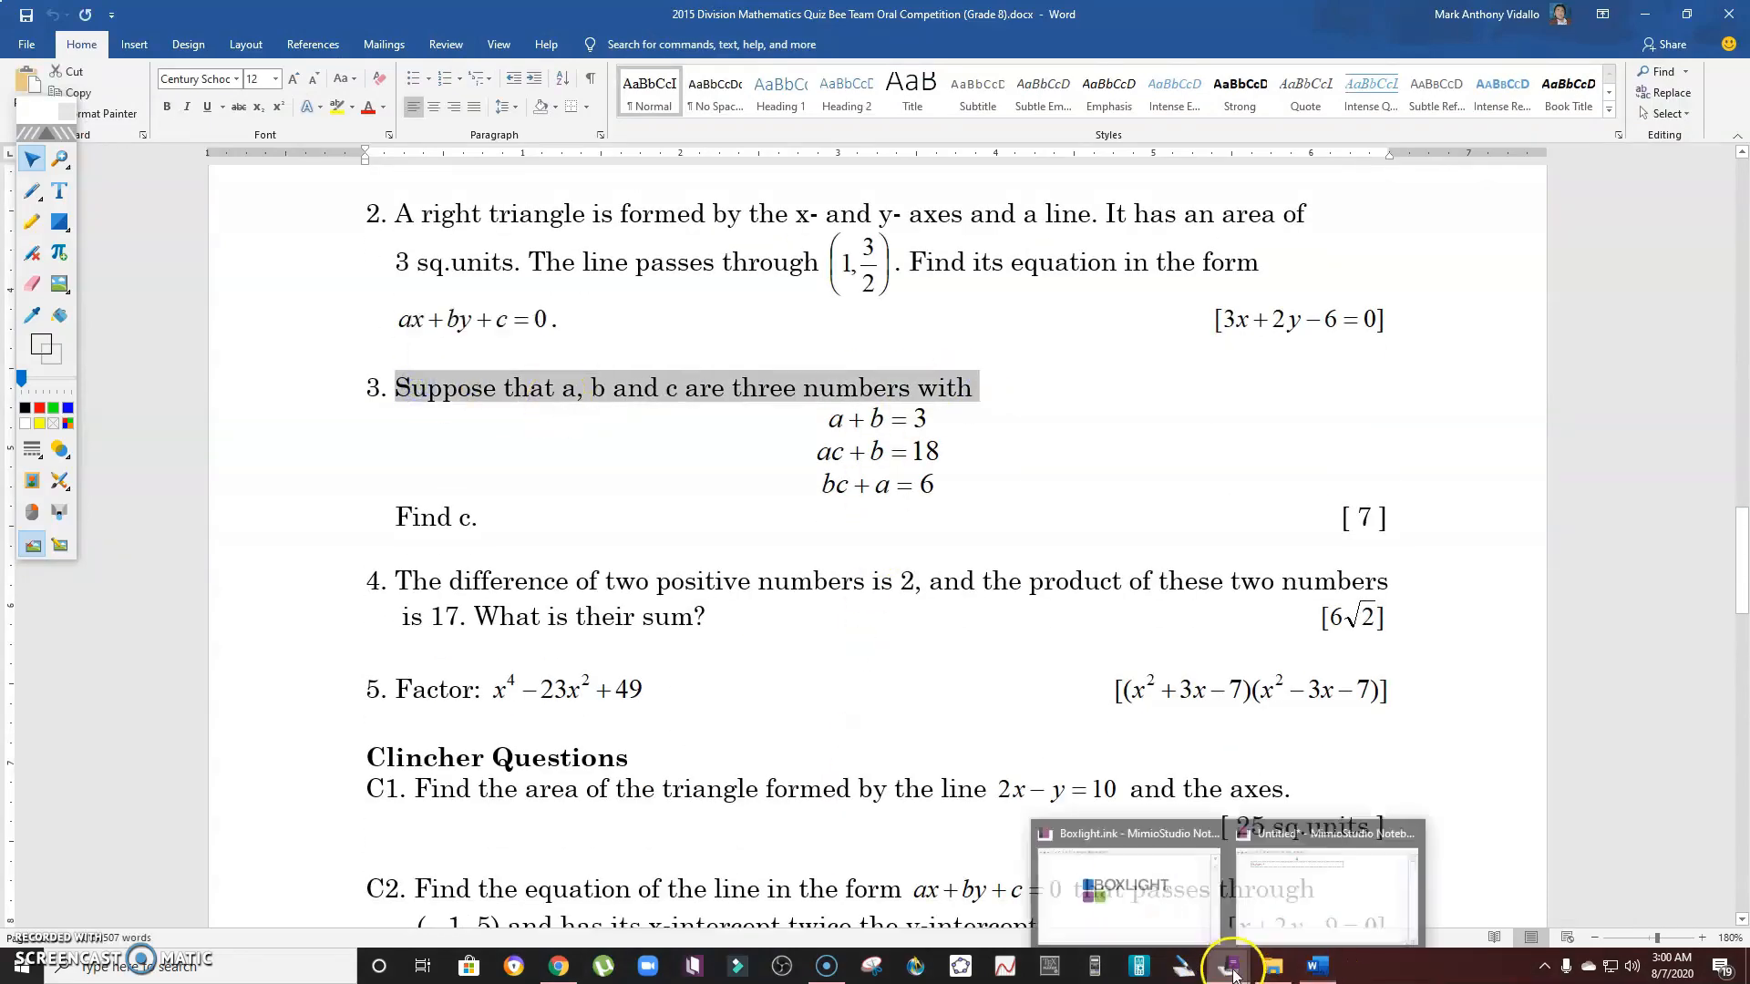
{"action": "left_click", "coordinate": [1330, 903]}
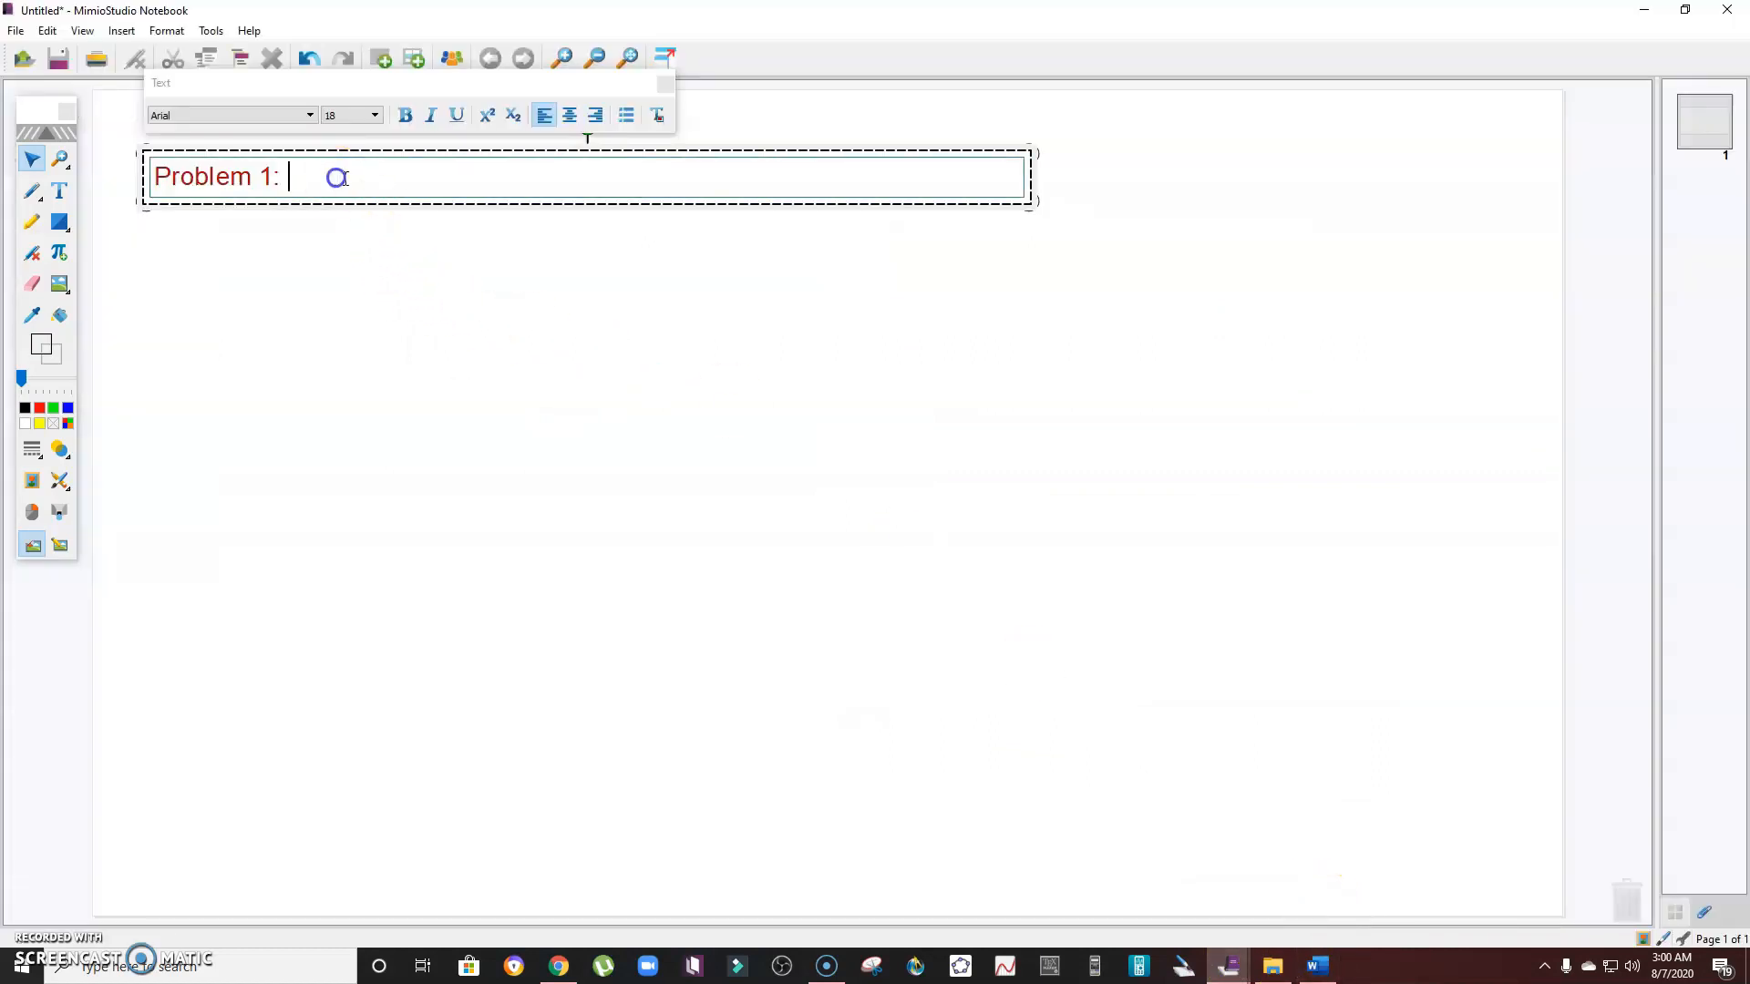
{"action": "key", "text": "ctrl+v"}
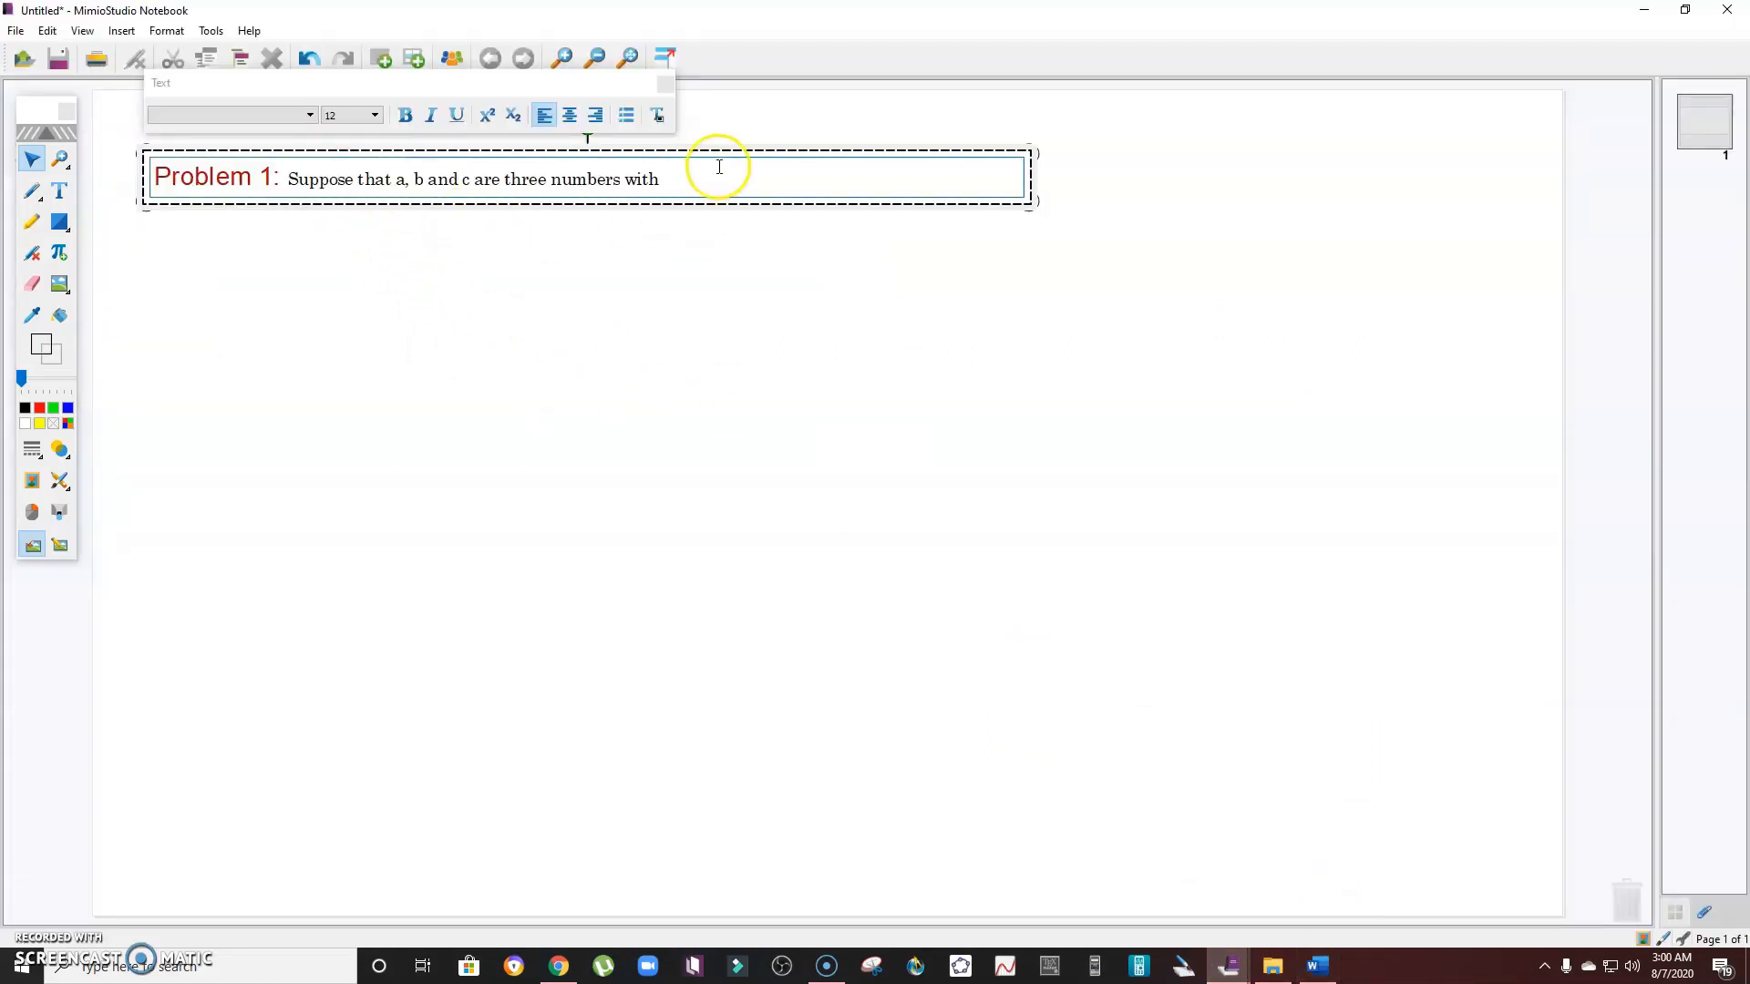
- Select all the text in the box and set its font to Arial
{"action": "left_click", "coordinate": [622, 330]}
{"action": "double_click", "coordinate": [695, 177]}
{"action": "left_click_drag", "start_coordinate": [695, 176], "coordinate": [174, 165]}
{"action": "left_click", "coordinate": [310, 115]}
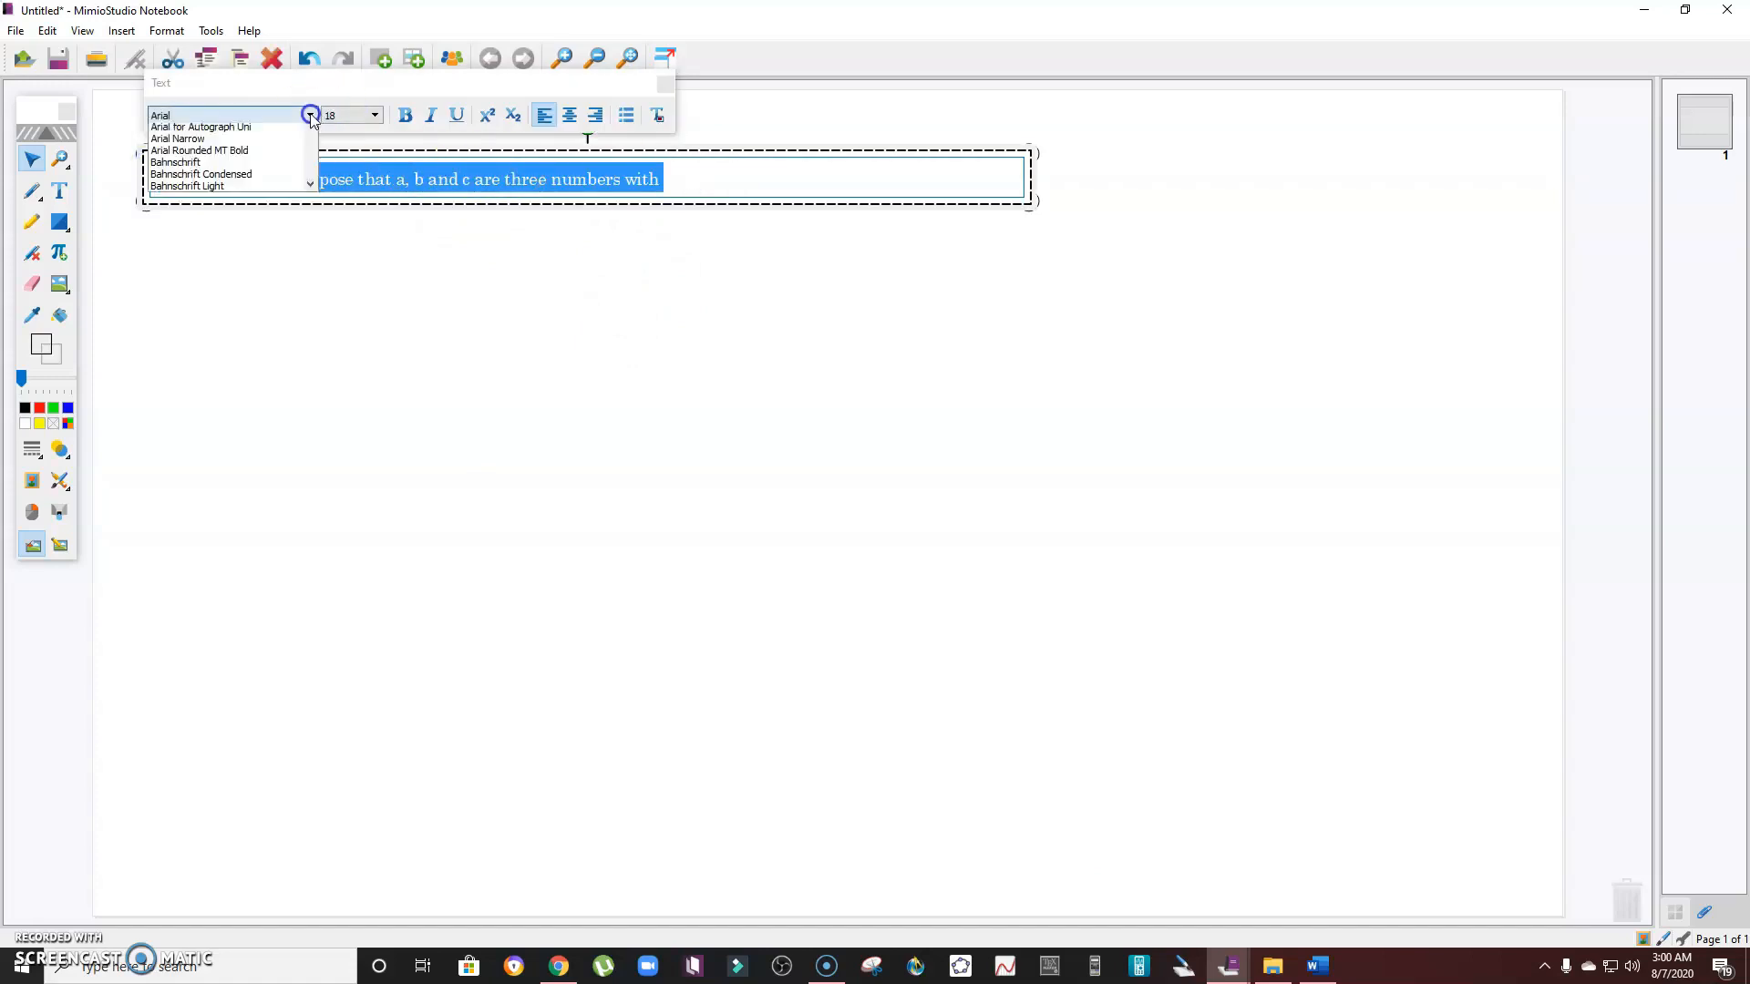
{"action": "left_click", "coordinate": [192, 155]}
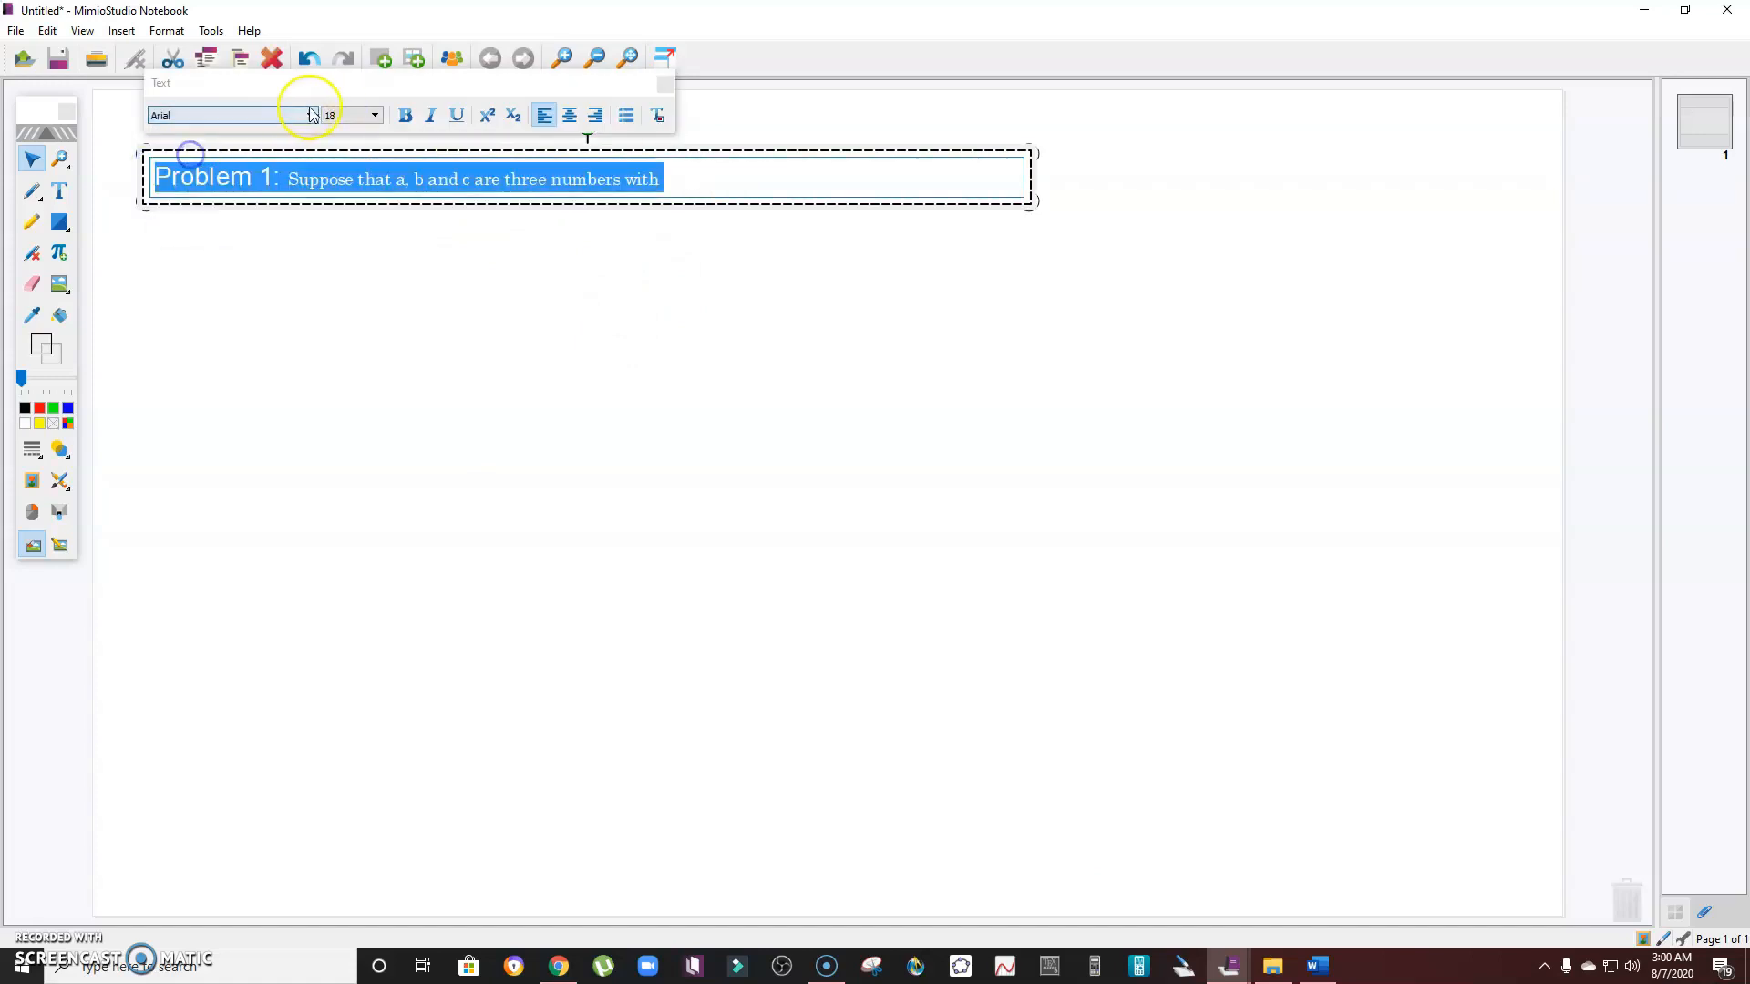
{"action": "left_click", "coordinate": [303, 113]}
{"action": "left_click", "coordinate": [236, 143]}
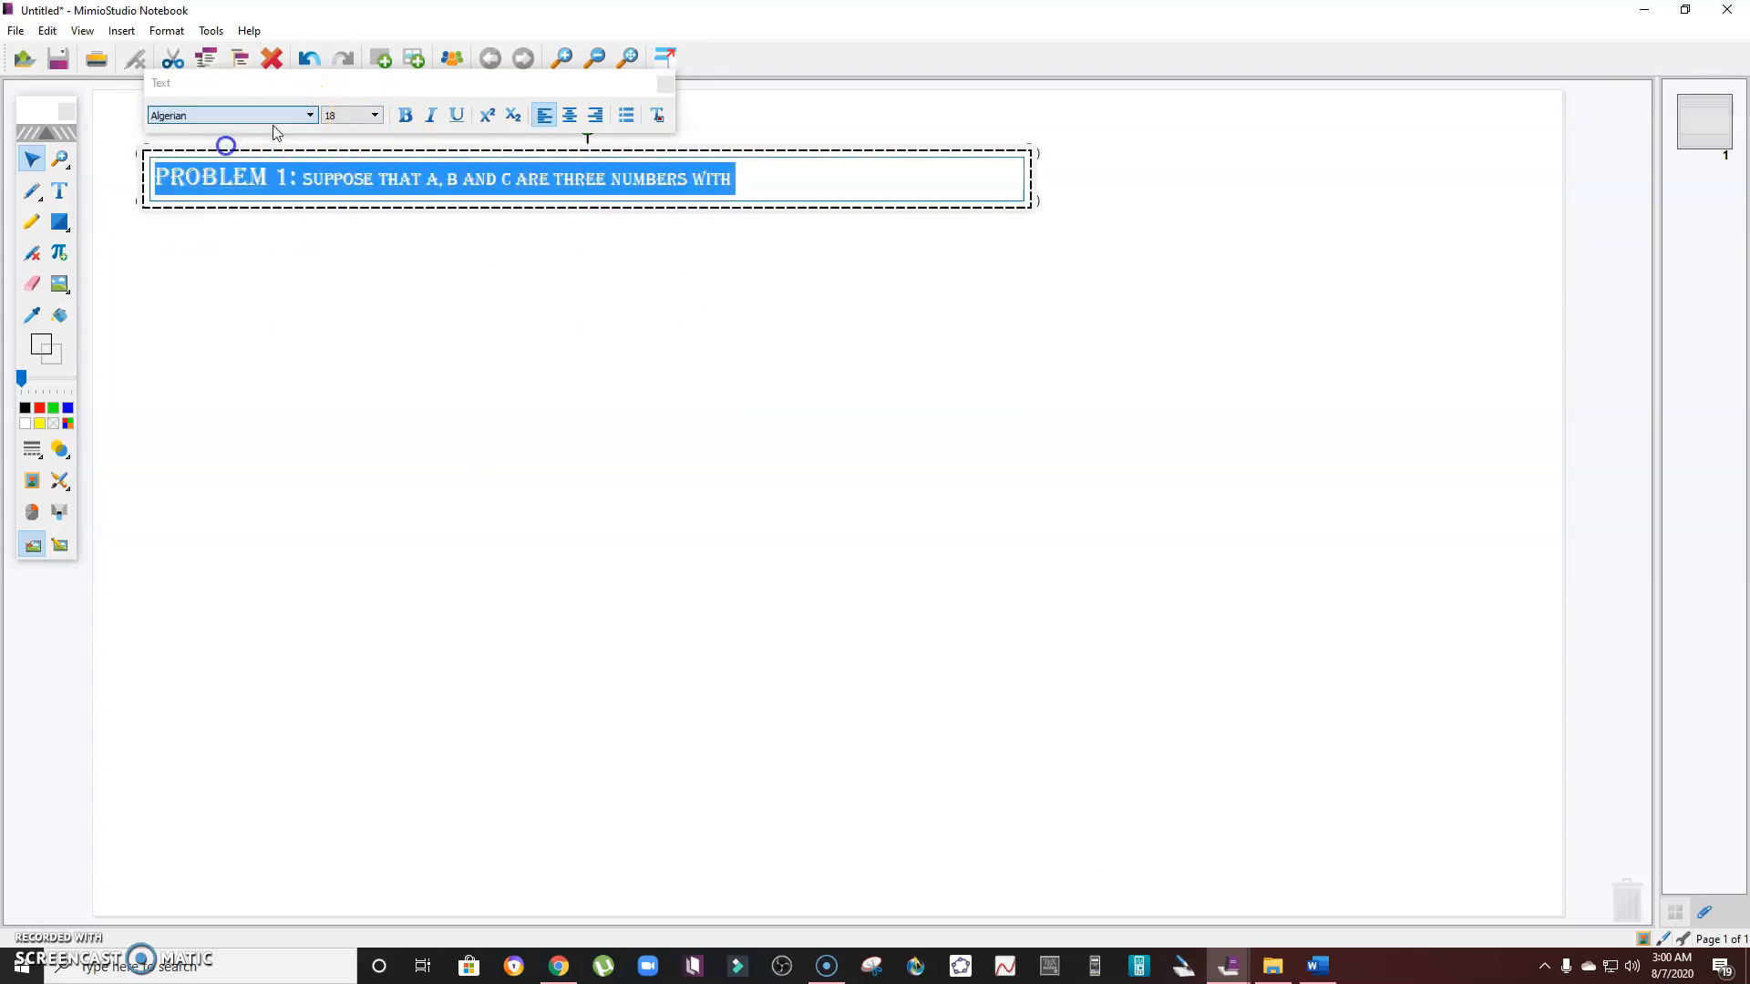
{"action": "left_click", "coordinate": [310, 114]}
{"action": "left_click", "coordinate": [215, 154]}
- Set the selected text's size to 28
{"action": "left_click", "coordinate": [375, 115]}
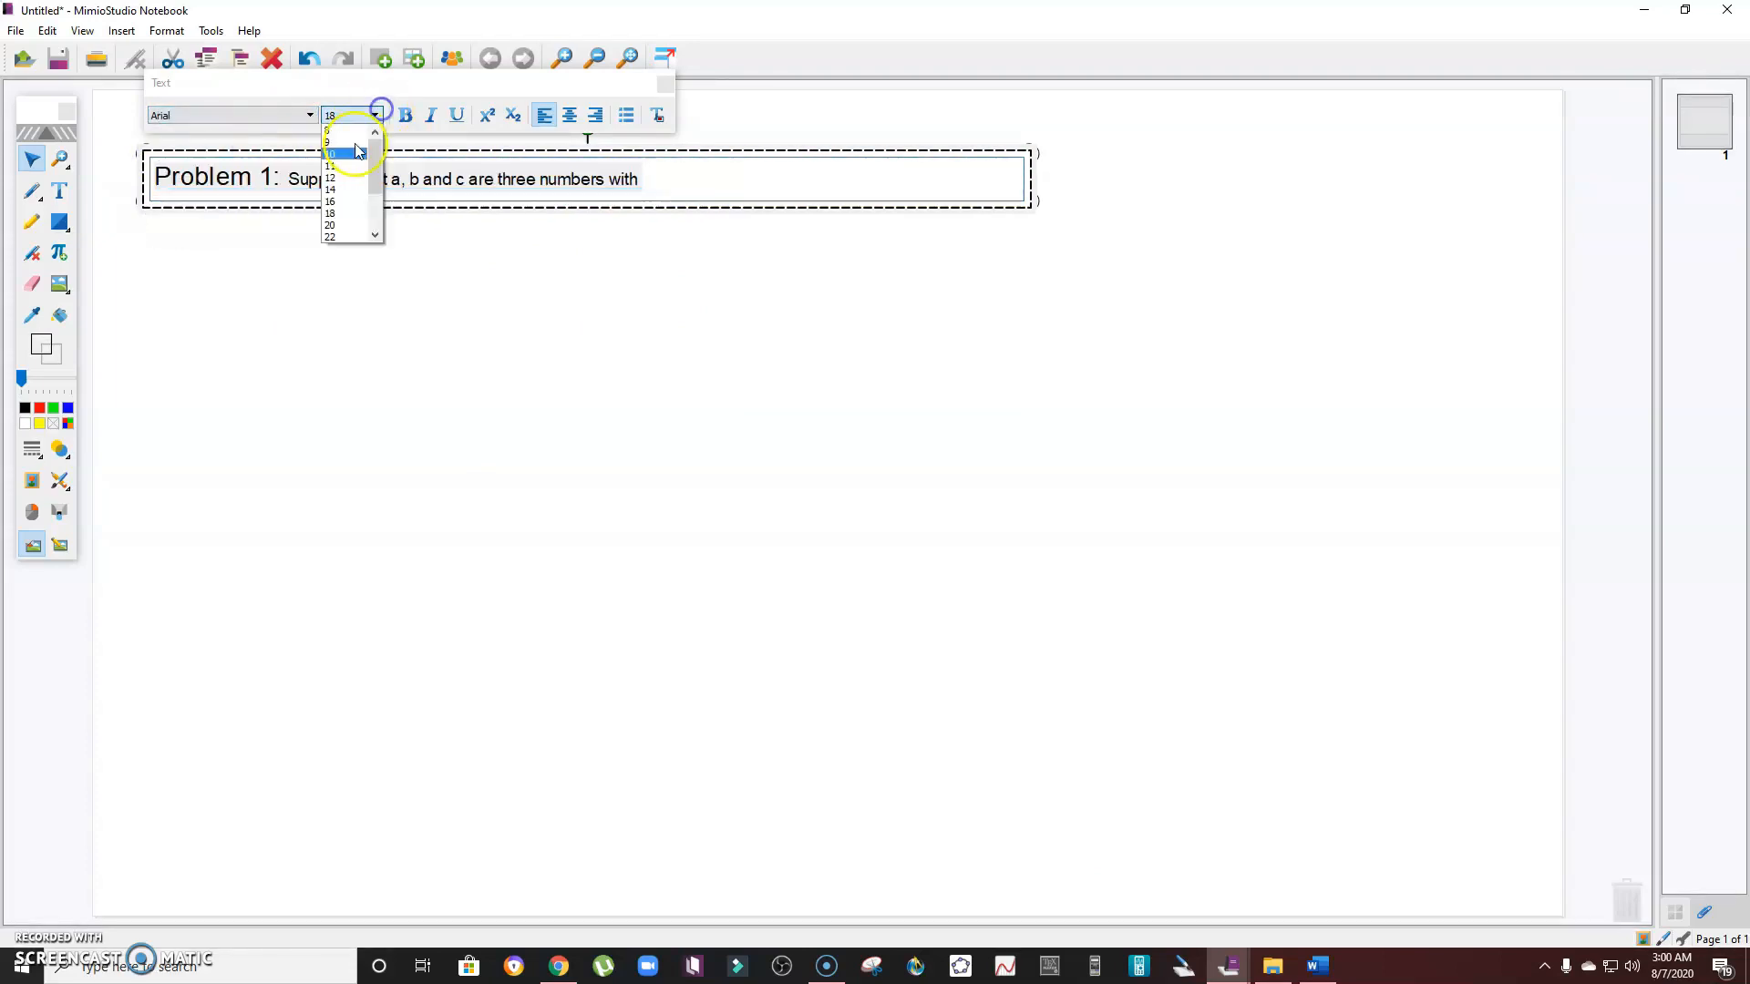
{"action": "left_click", "coordinate": [333, 203]}
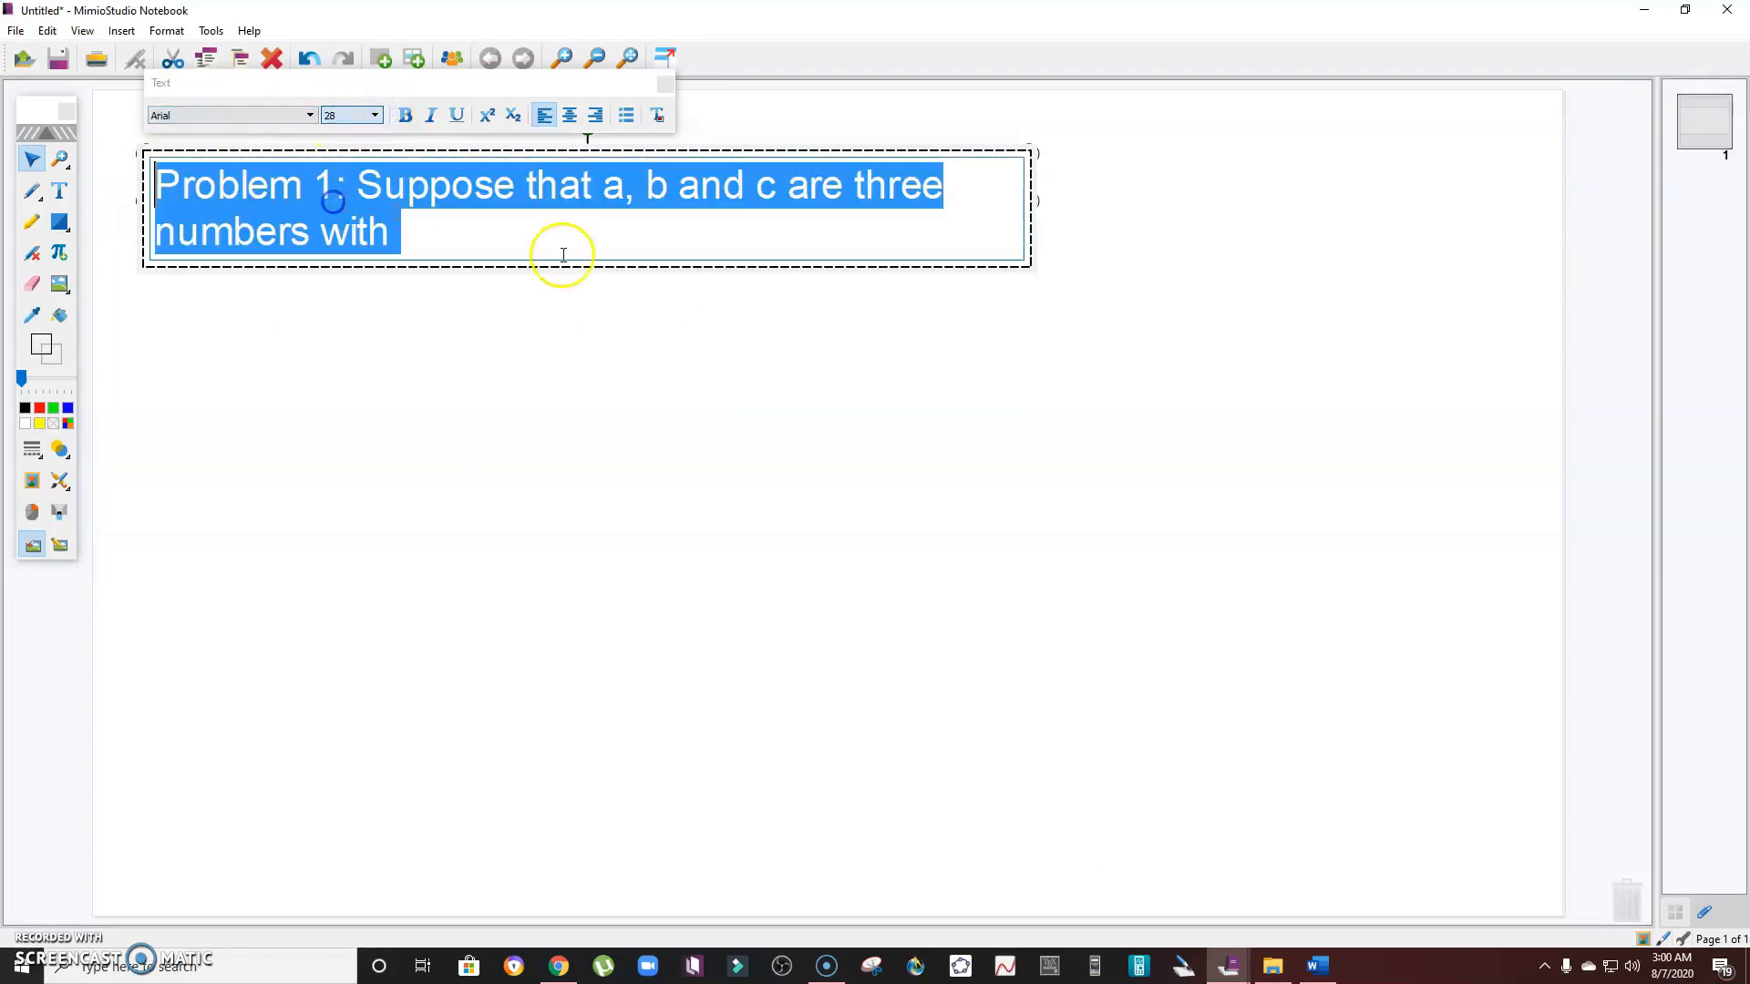
{"action": "left_click", "coordinate": [754, 314]}
- Widen the text box so the whole sentence fits on one line
{"action": "left_click", "coordinate": [459, 221]}
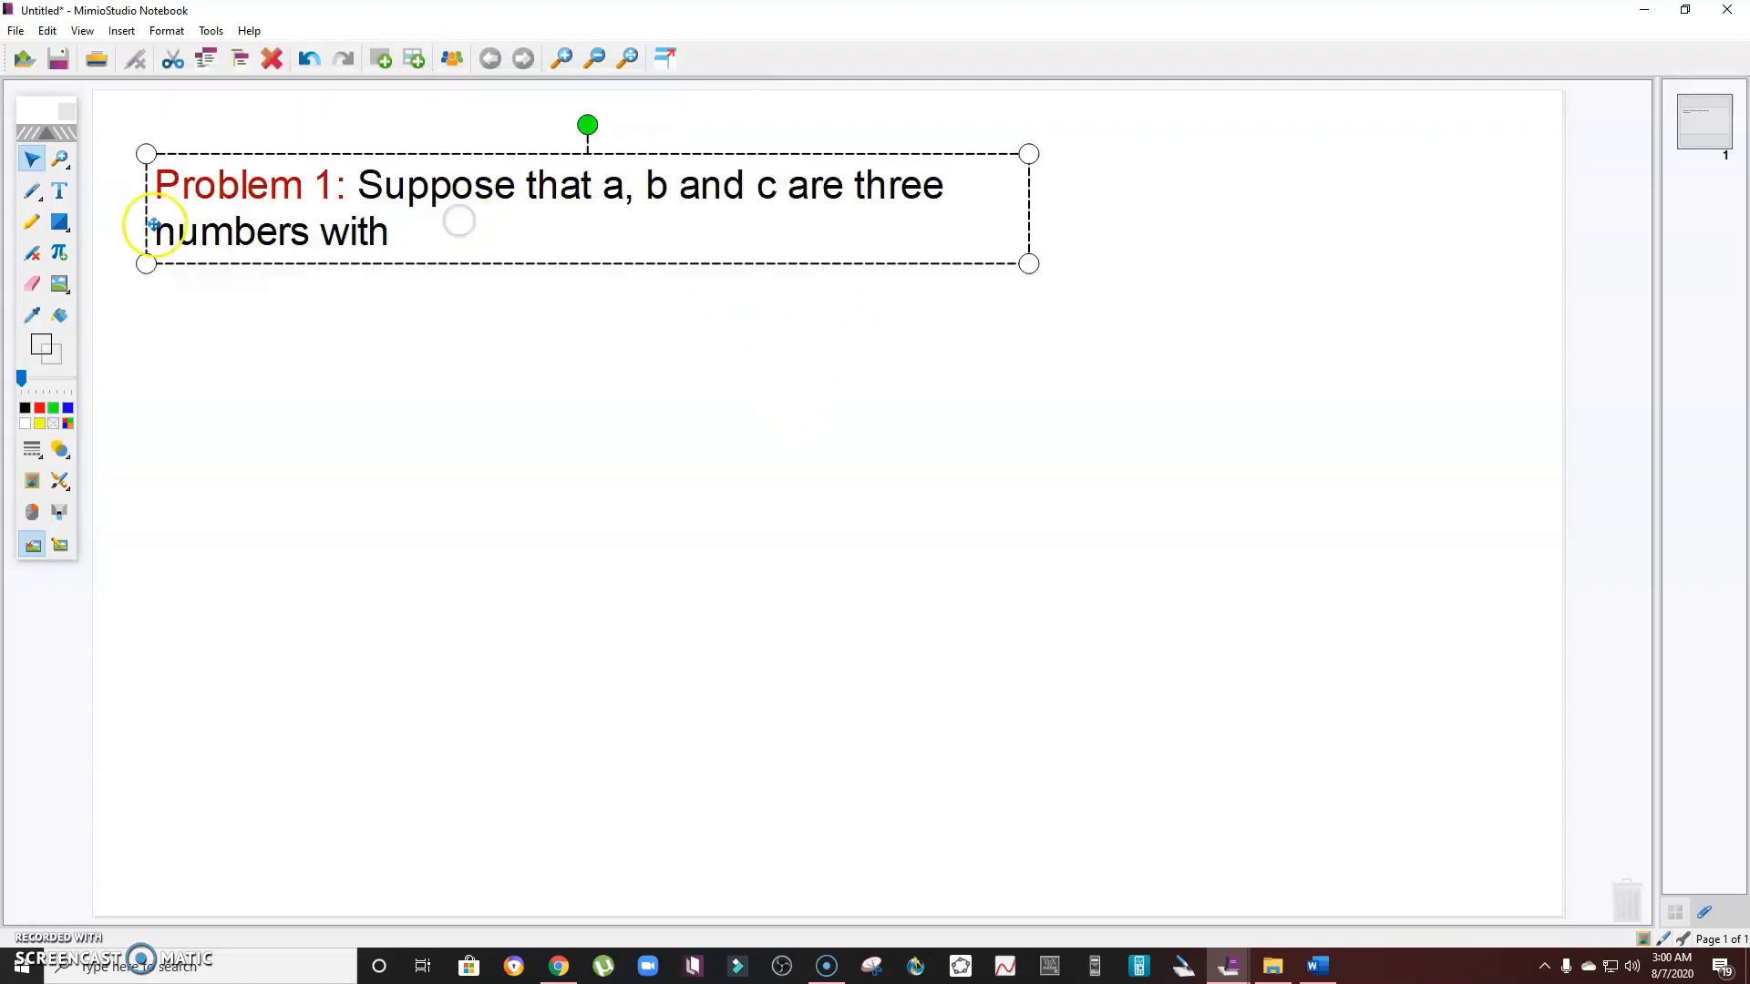
{"action": "left_click_drag", "start_coordinate": [1027, 264], "coordinate": [1507, 222]}
{"action": "left_click", "coordinate": [923, 360]}
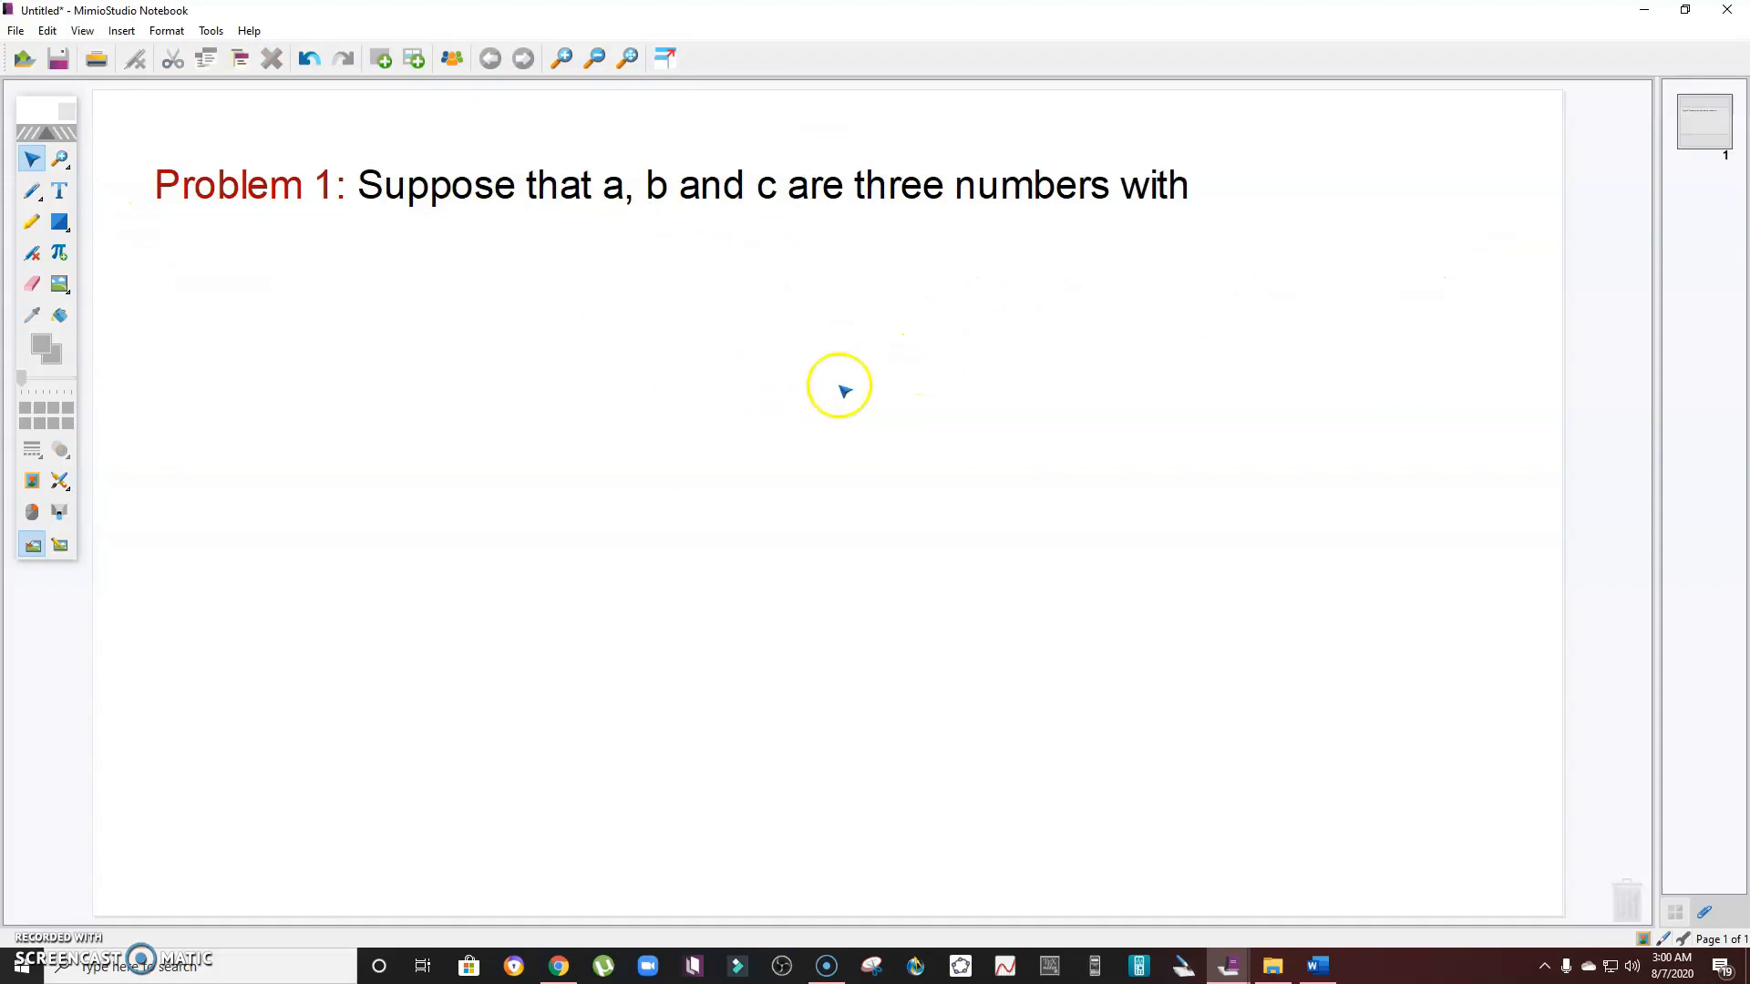
- Switch to Word to examine the equations of question 3, then return to the notebook
{"action": "left_click", "coordinate": [1316, 965]}
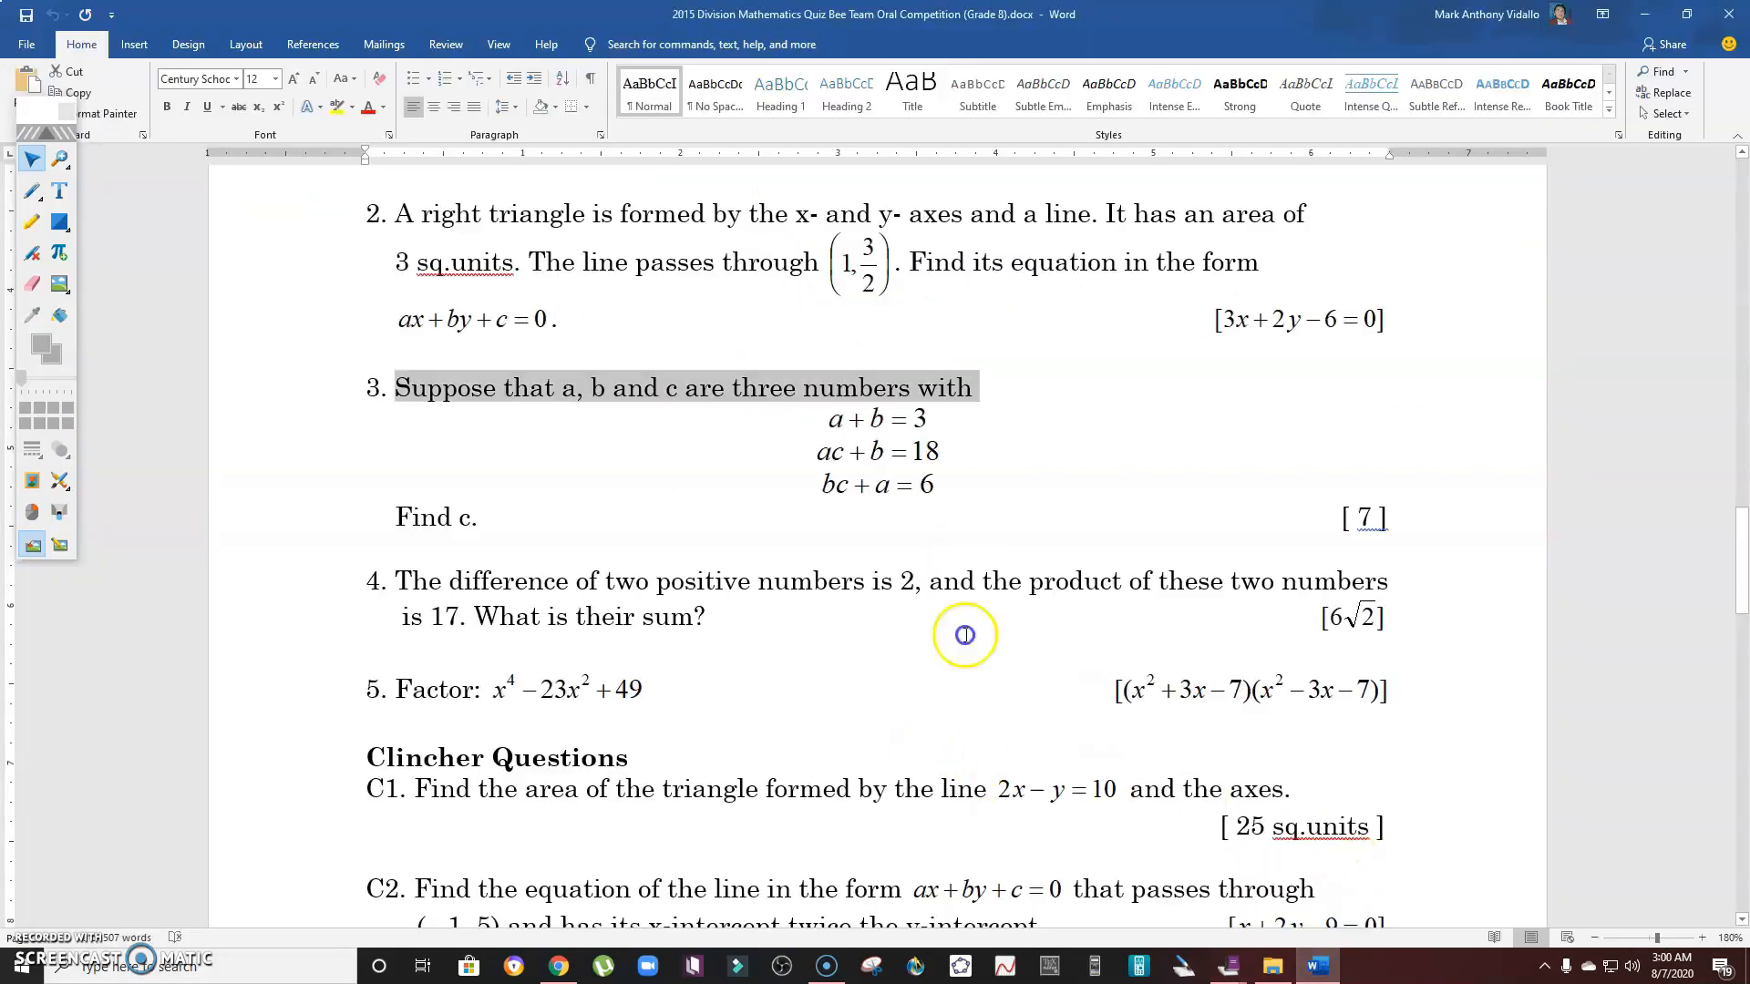
{"action": "left_click", "coordinate": [866, 419]}
{"action": "left_click", "coordinate": [886, 419]}
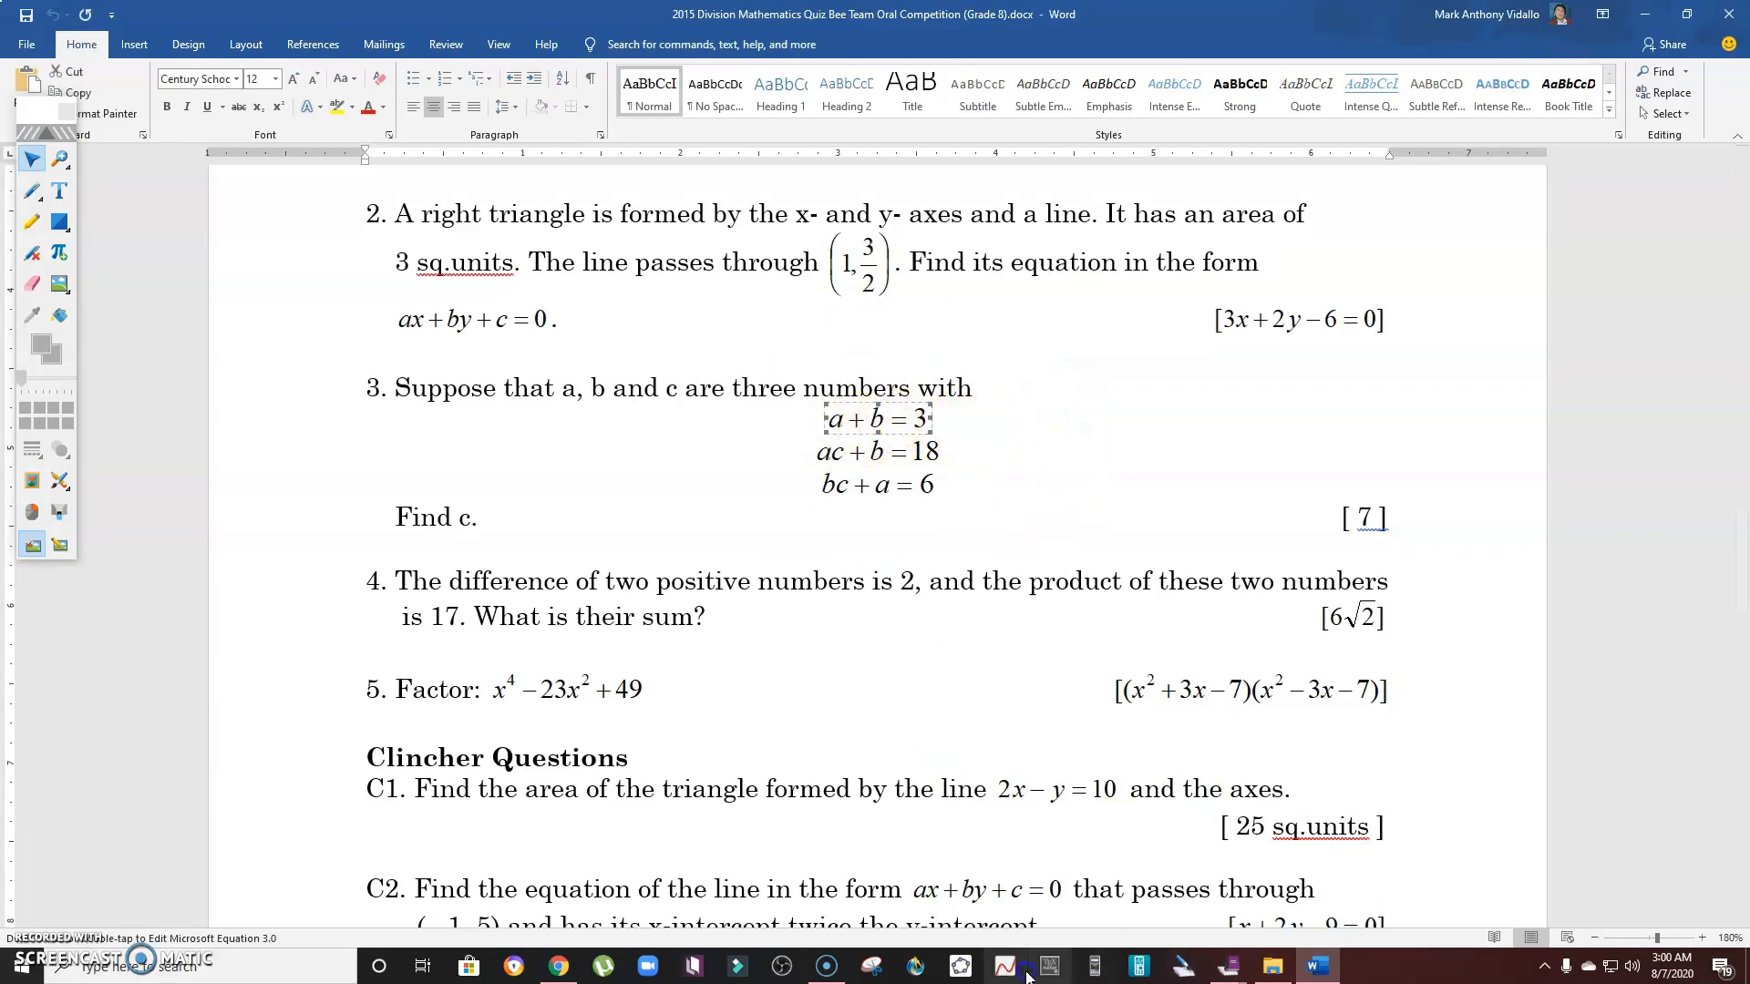
{"action": "mouse_move", "coordinate": [1228, 965]}
{"action": "left_click", "coordinate": [1312, 876]}
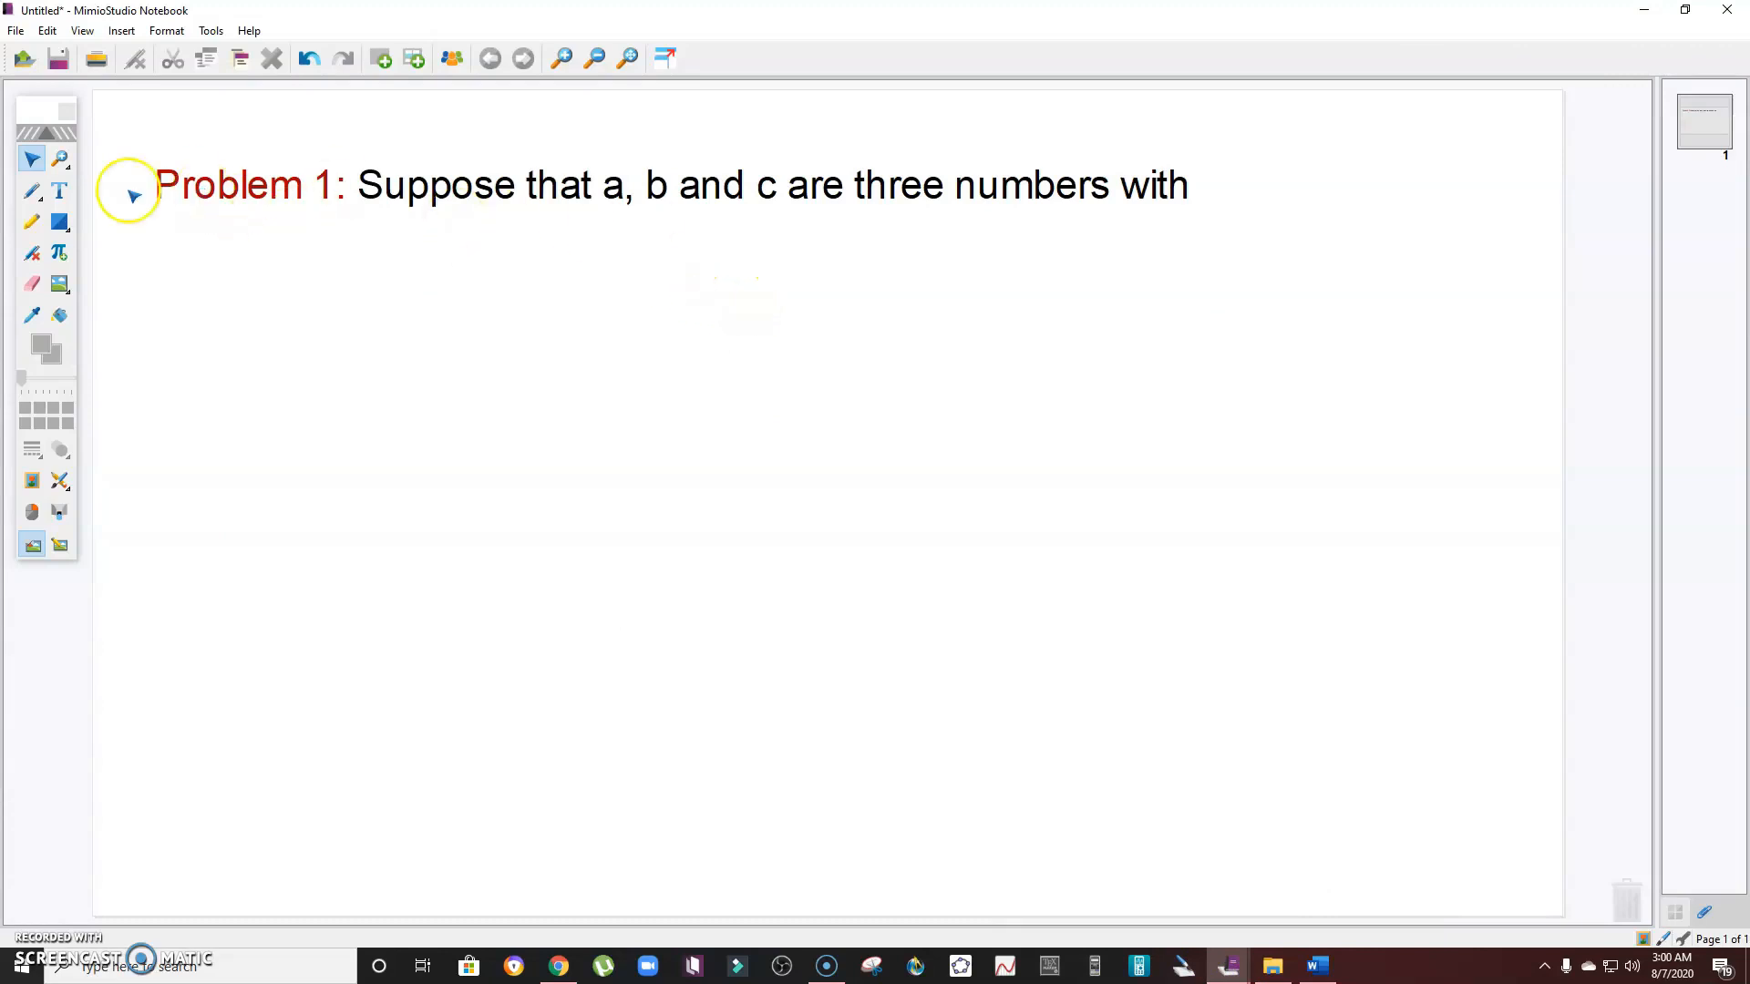
- Insert an equation below the sentence and enter a+b=3 and ac+b=18 on separate lines
{"action": "left_click", "coordinate": [64, 257]}
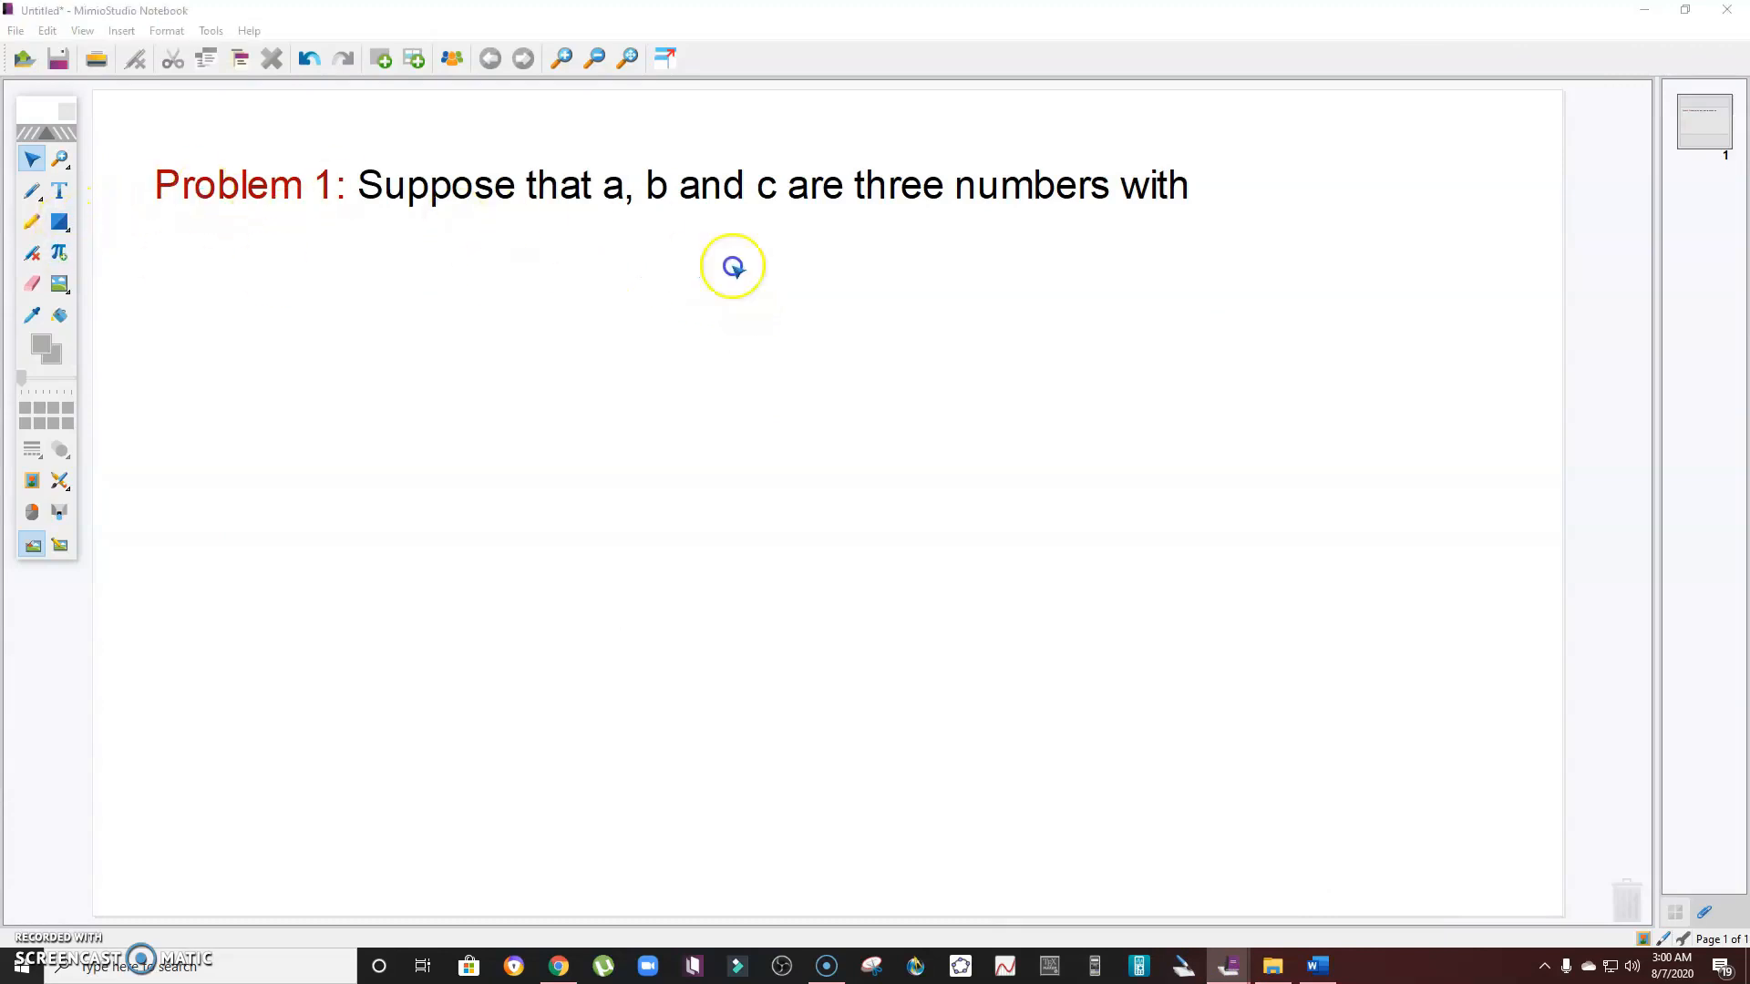
{"action": "left_click", "coordinate": [730, 265]}
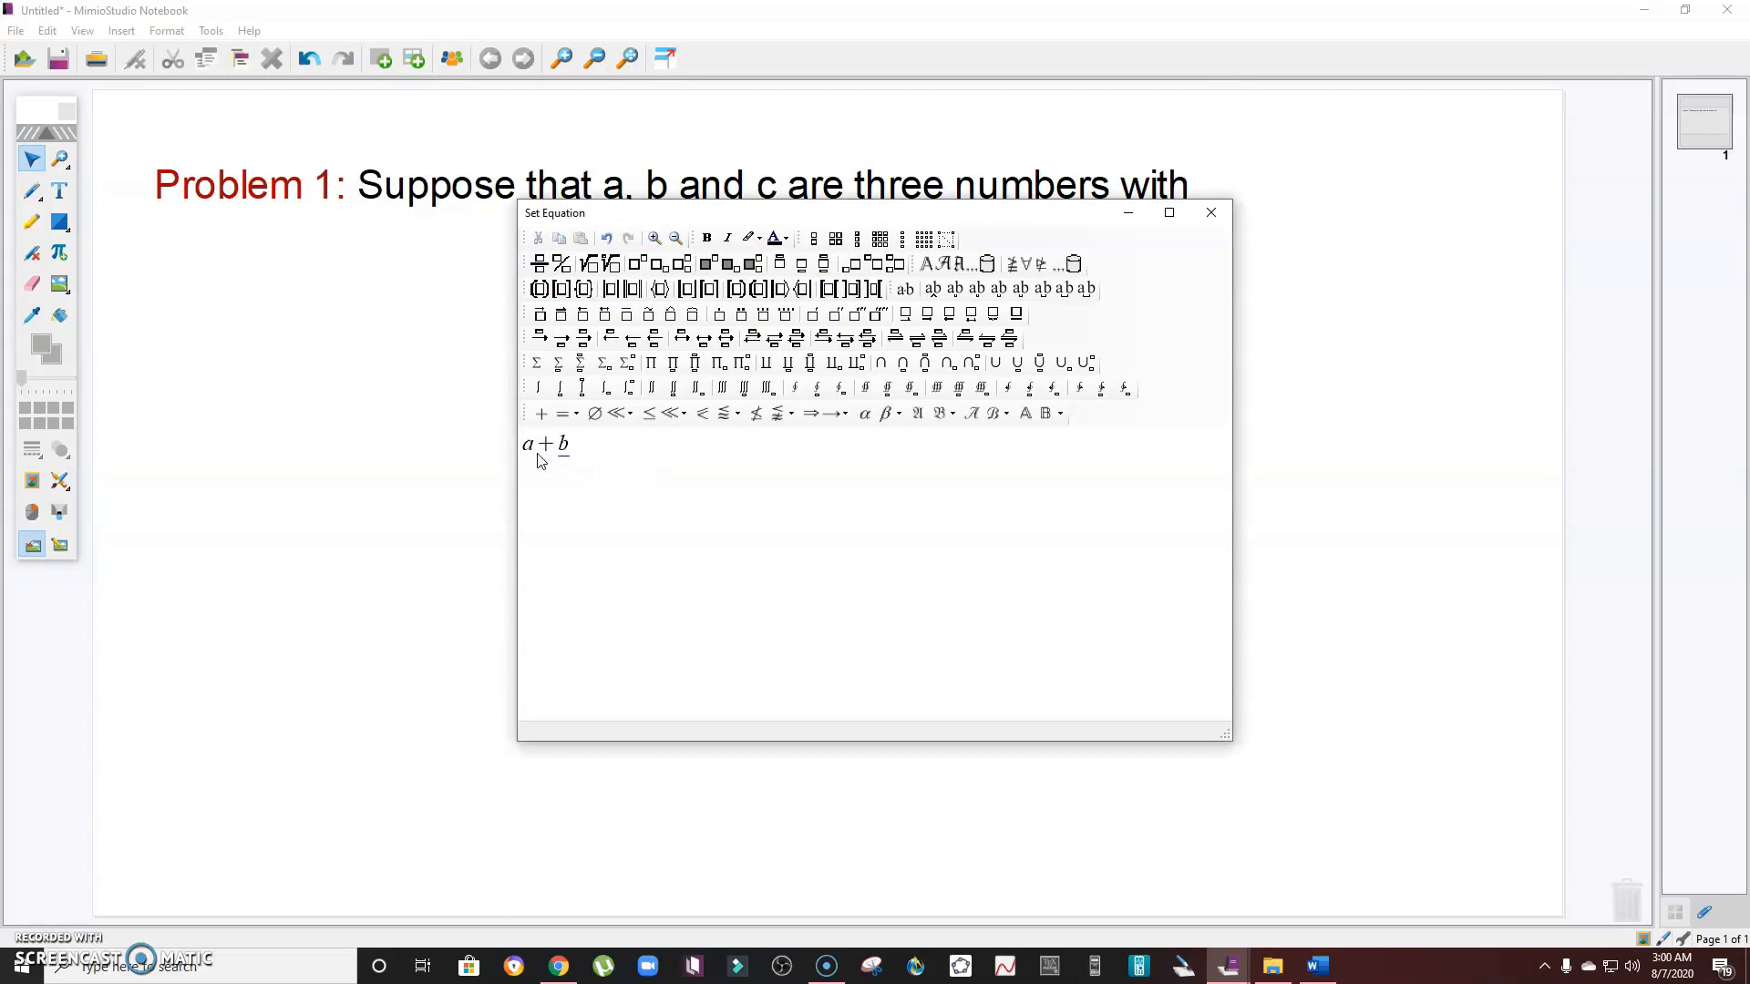
{"action": "type", "text": "3 ac+b"}
- Italicize ac in the second equation
{"action": "double_click", "coordinate": [532, 472]}
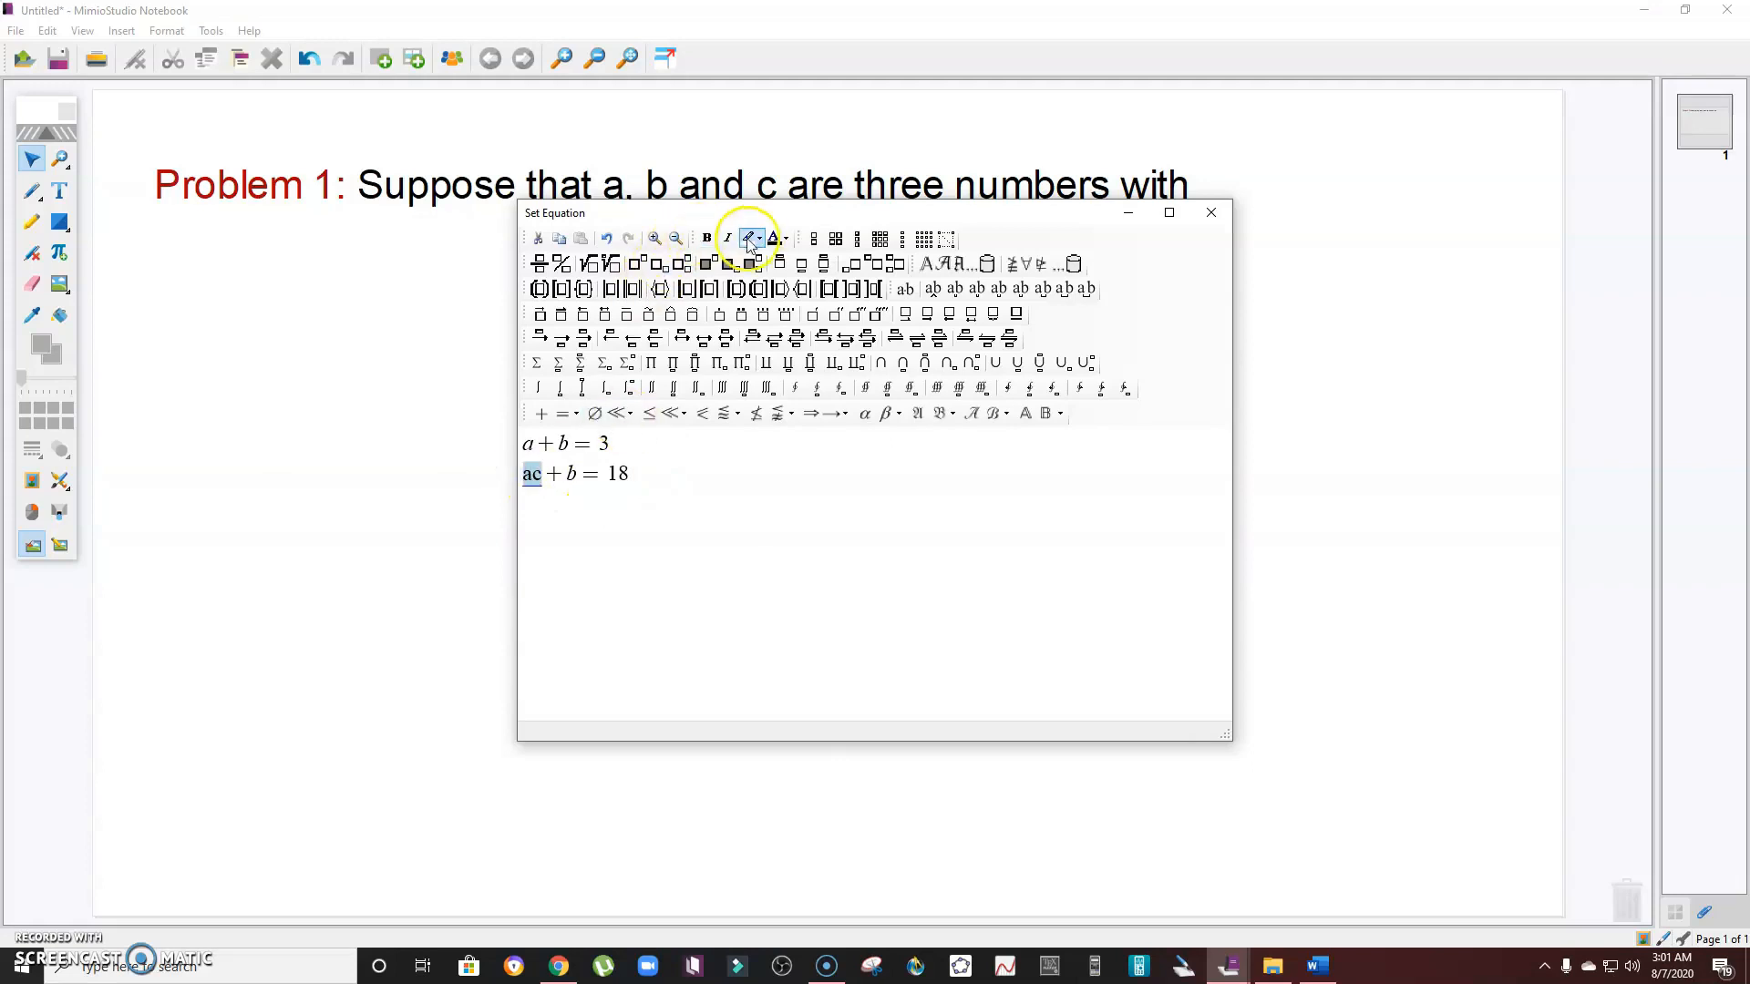
{"action": "left_click", "coordinate": [727, 238]}
- Italicize bc in the third equation bc+a=6
{"action": "left_click", "coordinate": [666, 473]}
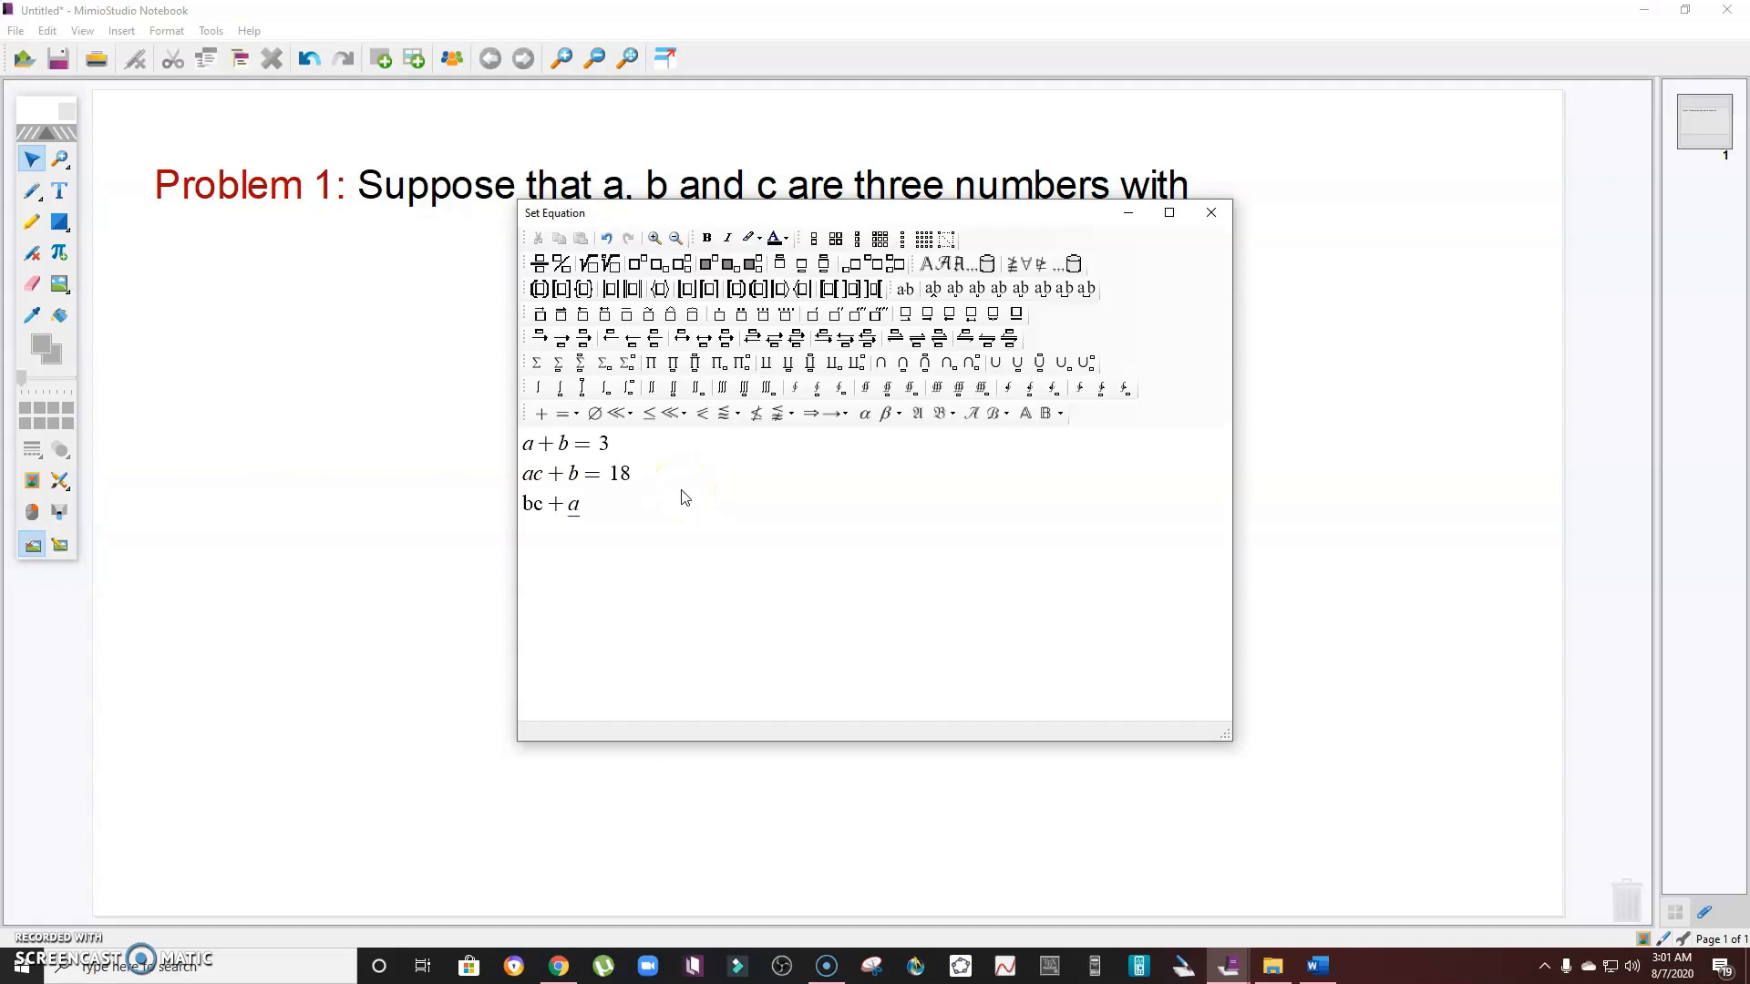
{"action": "left_click_drag", "start_coordinate": [545, 504], "coordinate": [509, 501]}
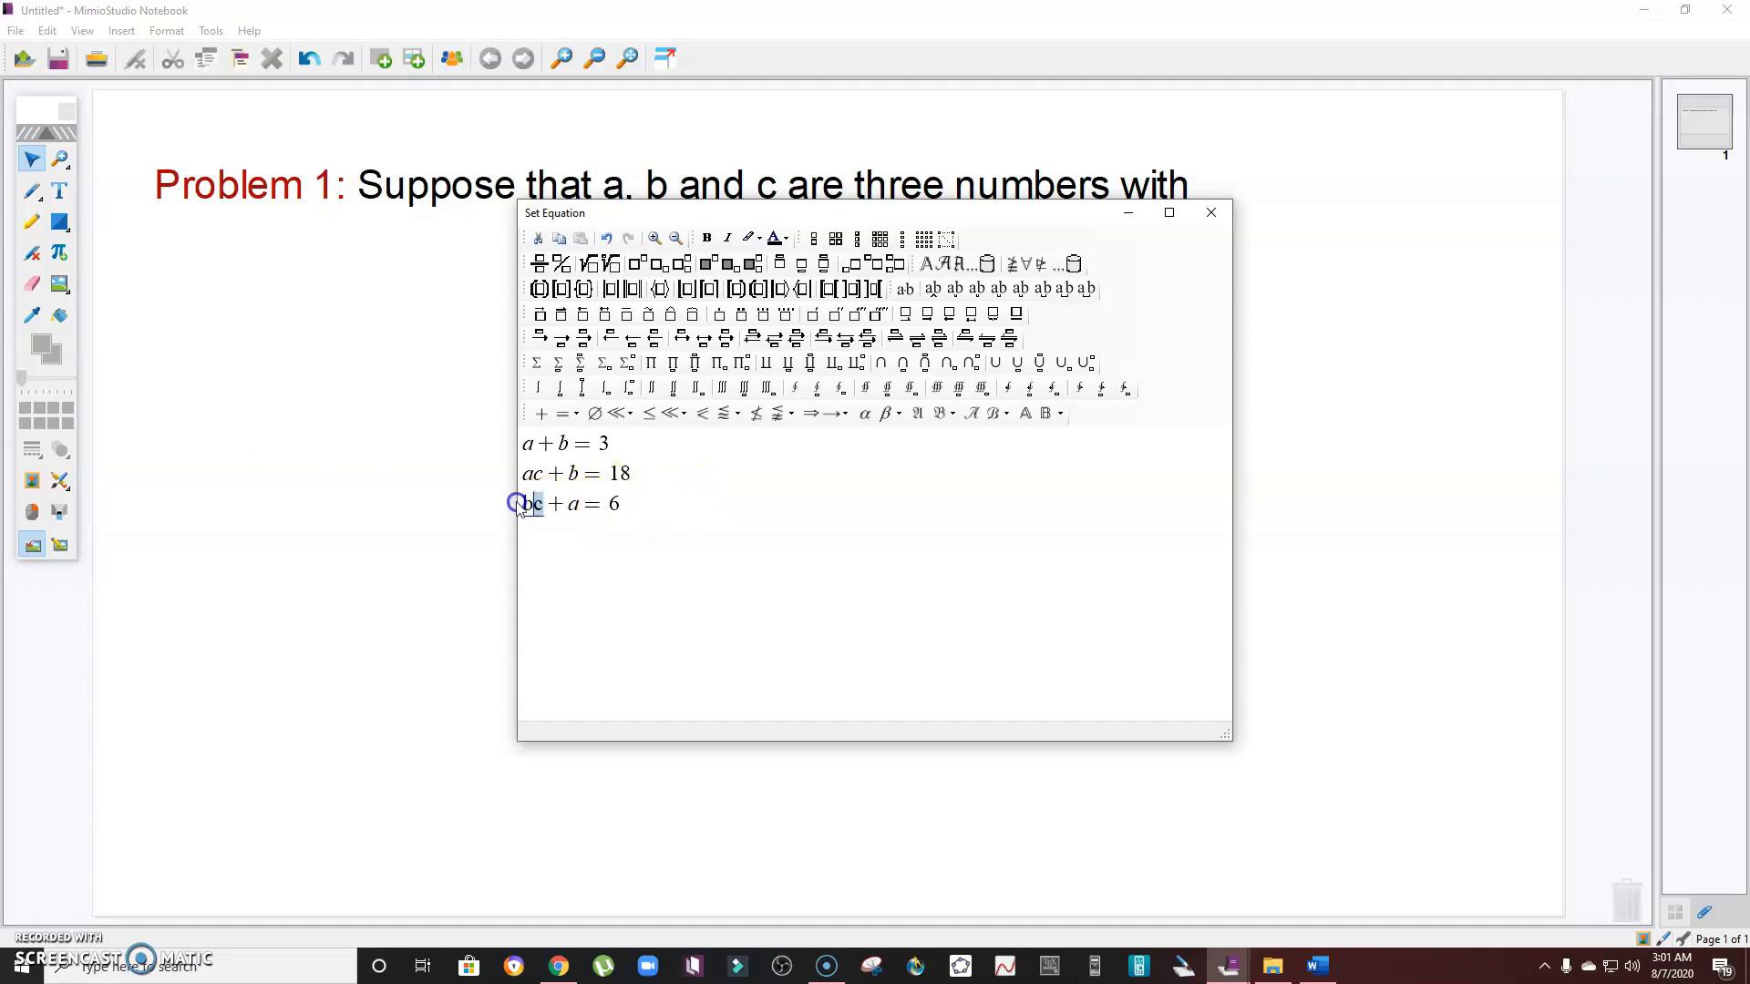